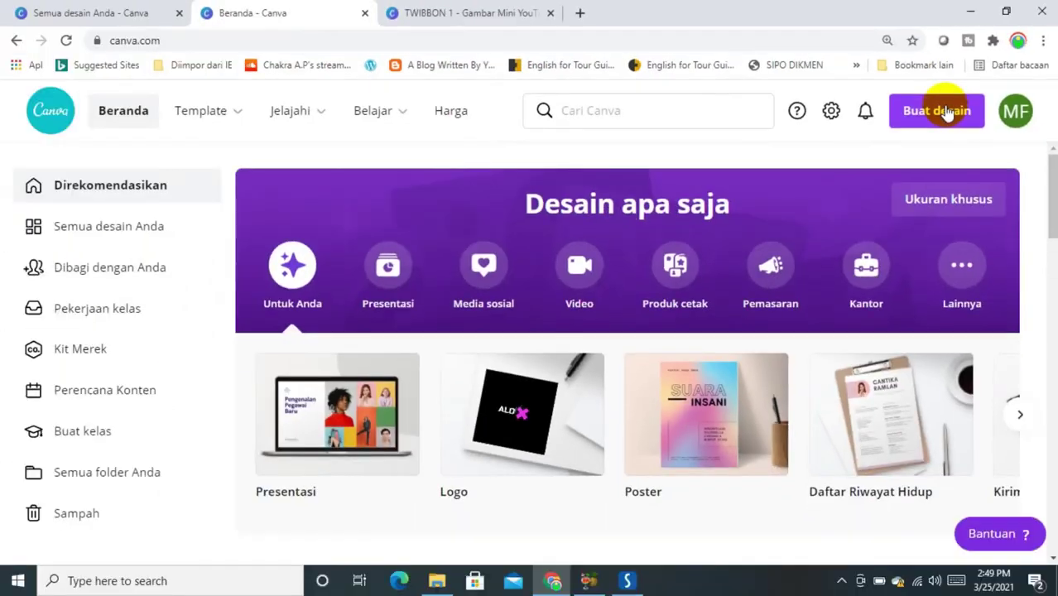
Create a blank custom-size Canva design of 2000 × 2000 pixels
click(947, 110)
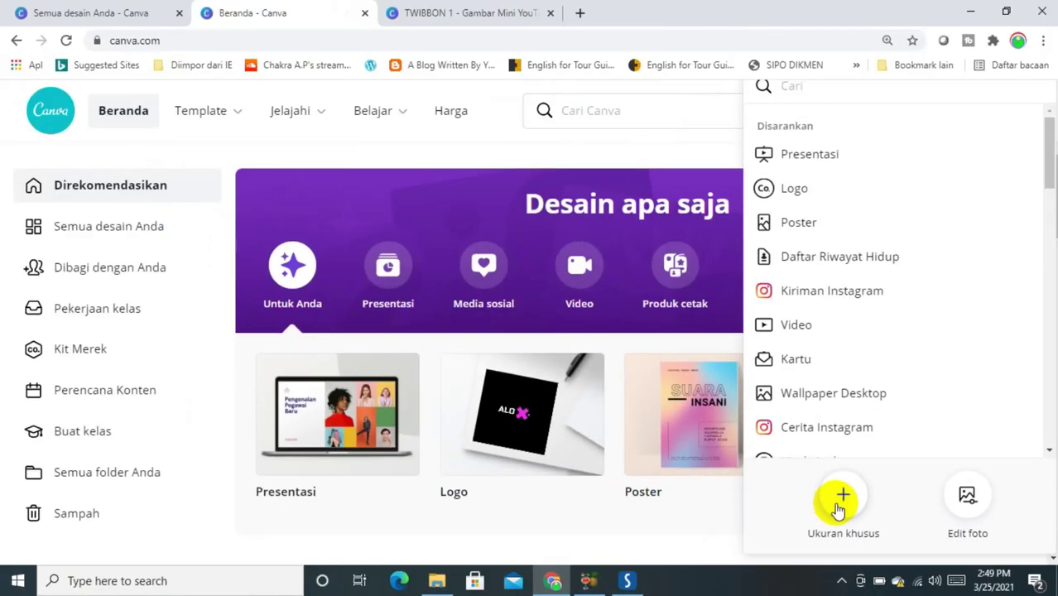
click(842, 500)
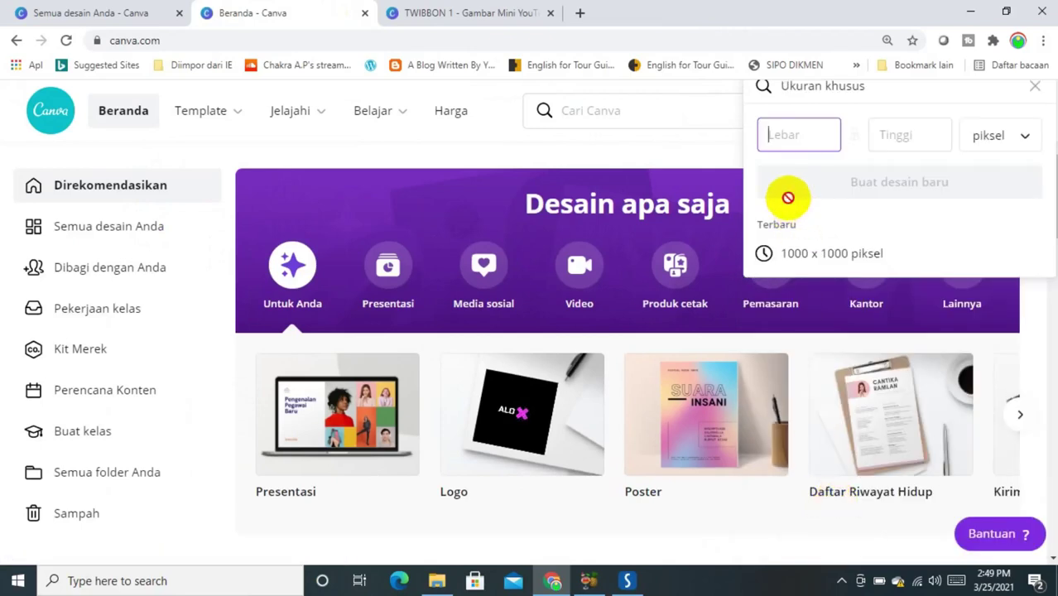
text(20)
text(00)
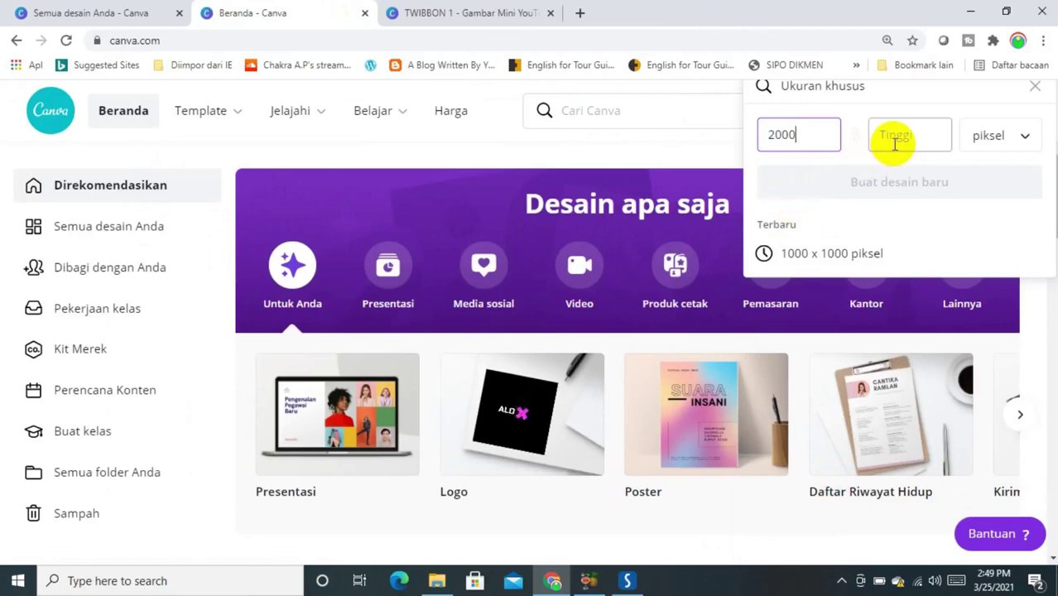
click(894, 142)
text(2000)
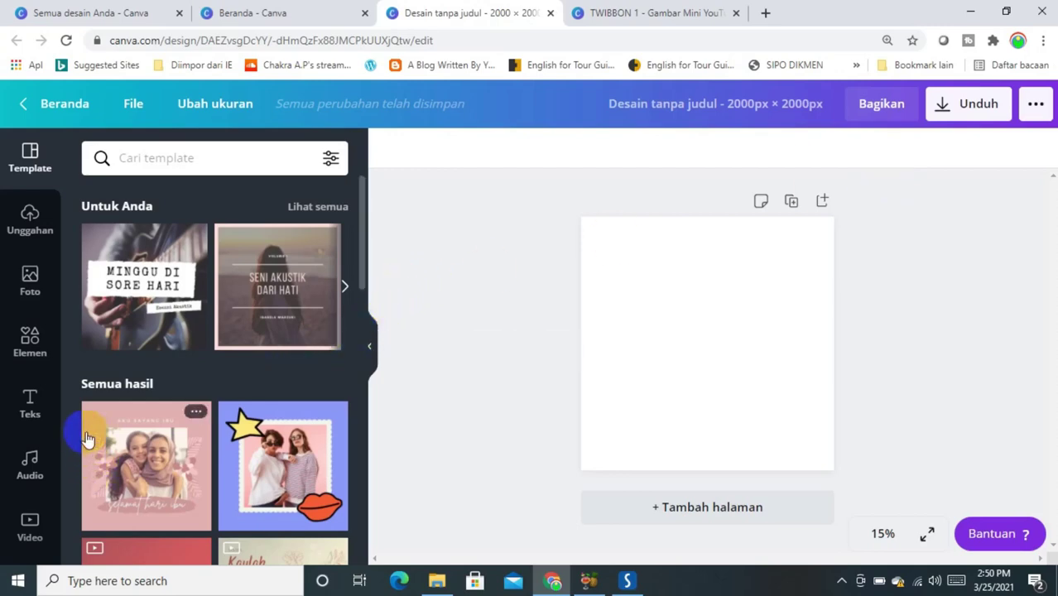
Fill the page background with the purple swatch from the Latar panel
click(362, 208)
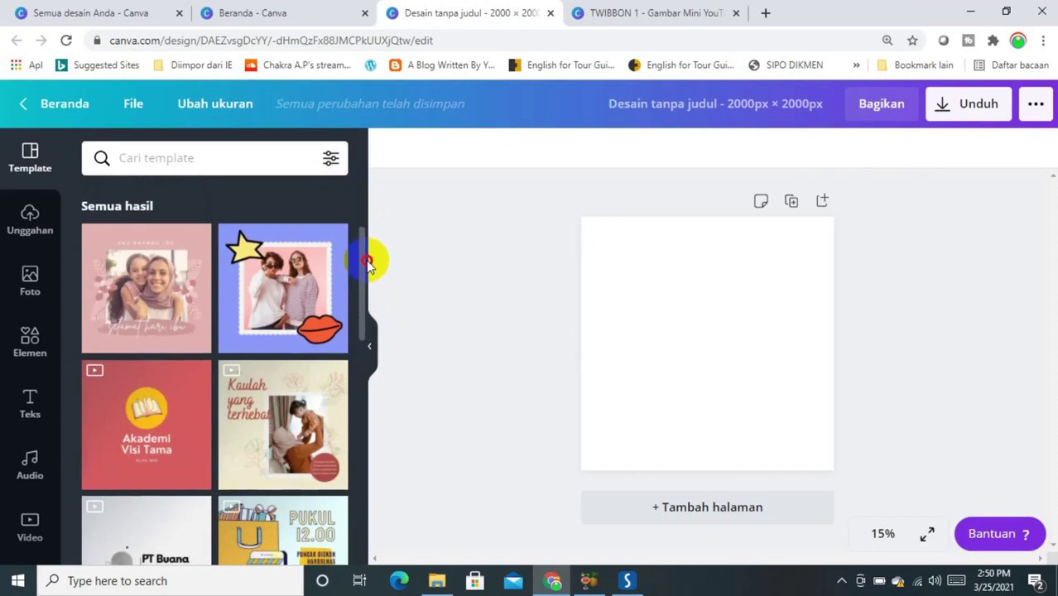
drag(362, 209, 370, 279)
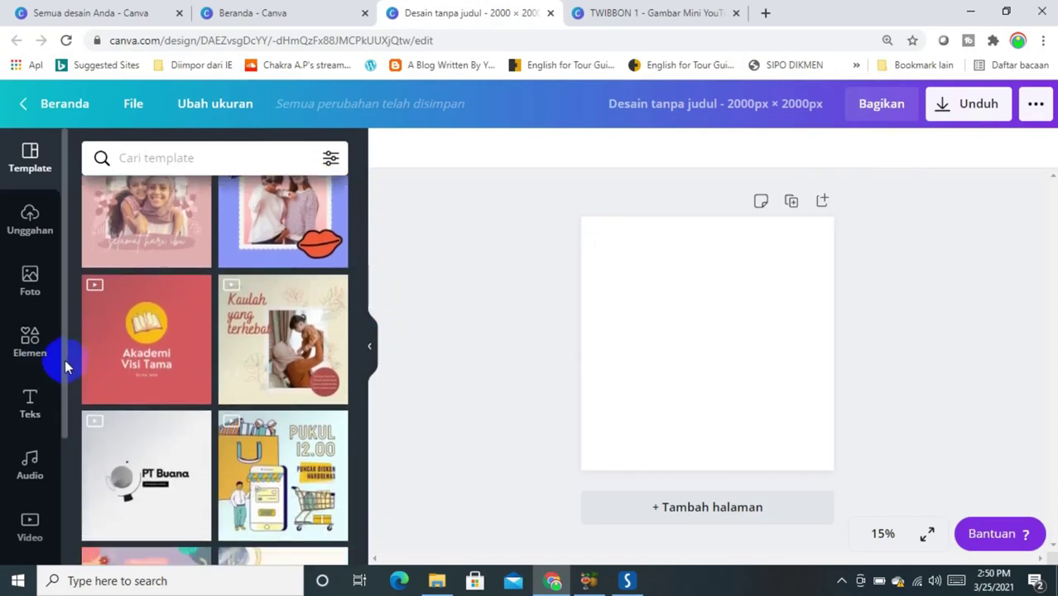
scroll(58, 381, down, 2)
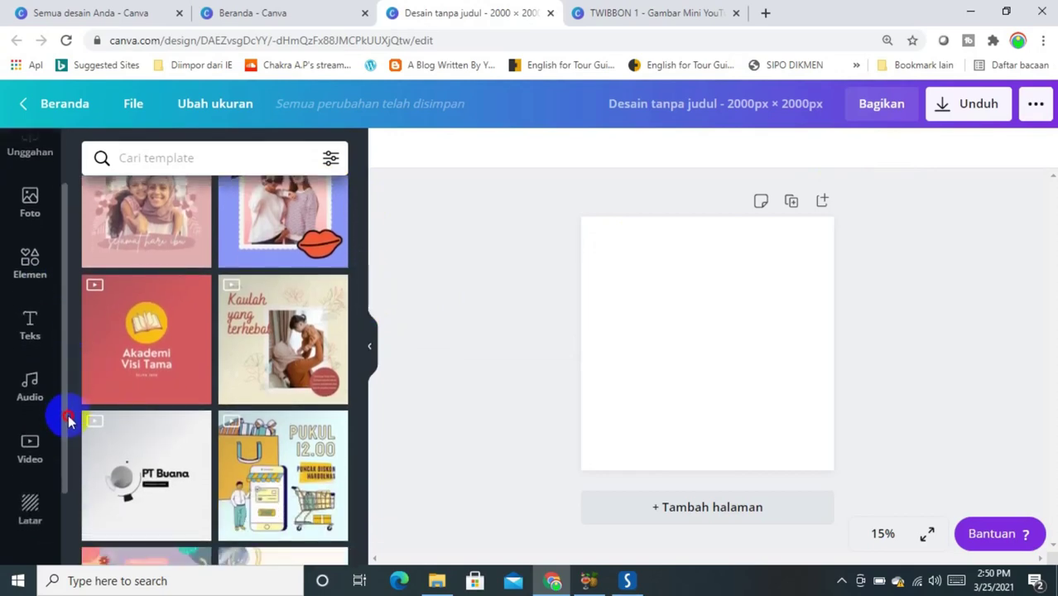
click(28, 494)
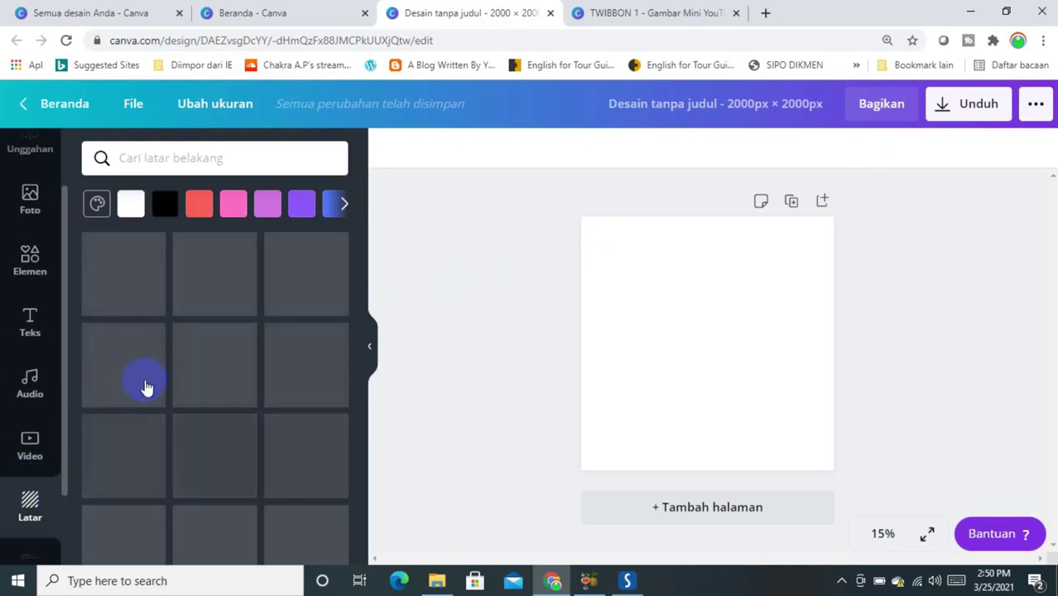
click(295, 207)
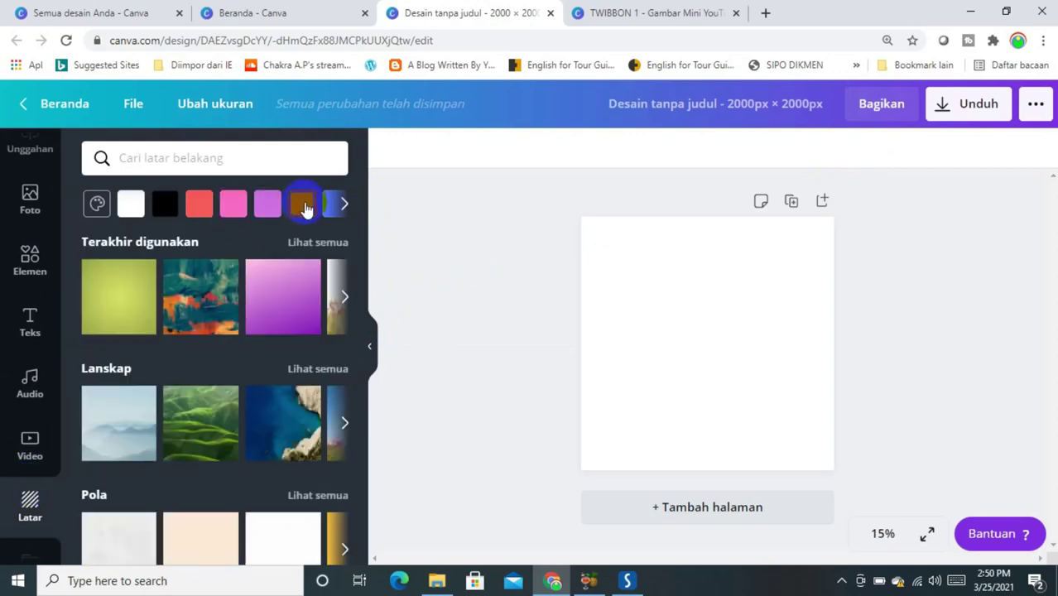
click(305, 209)
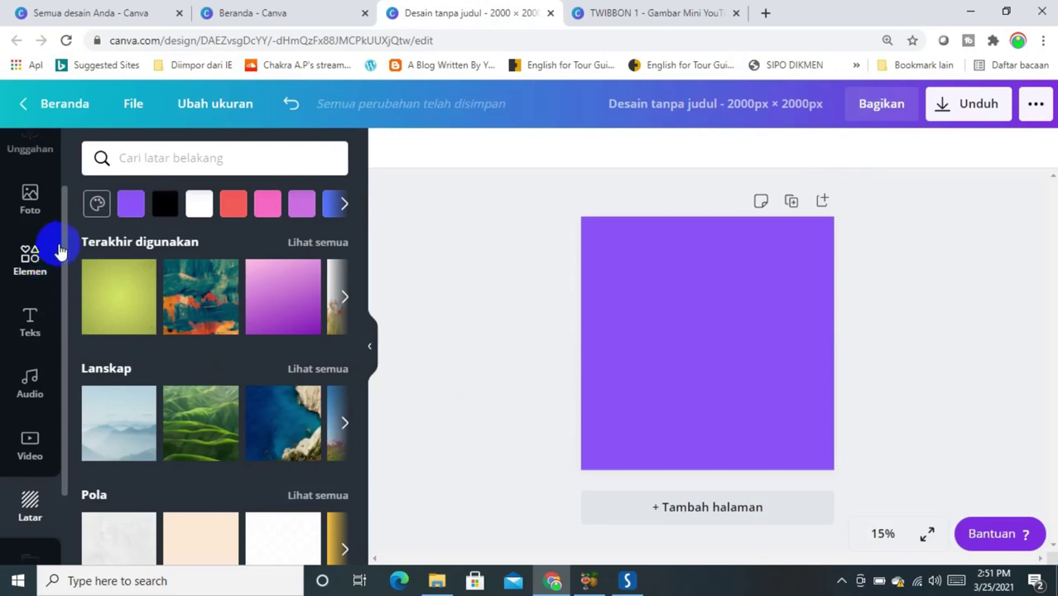
scroll(65, 174, up, 2)
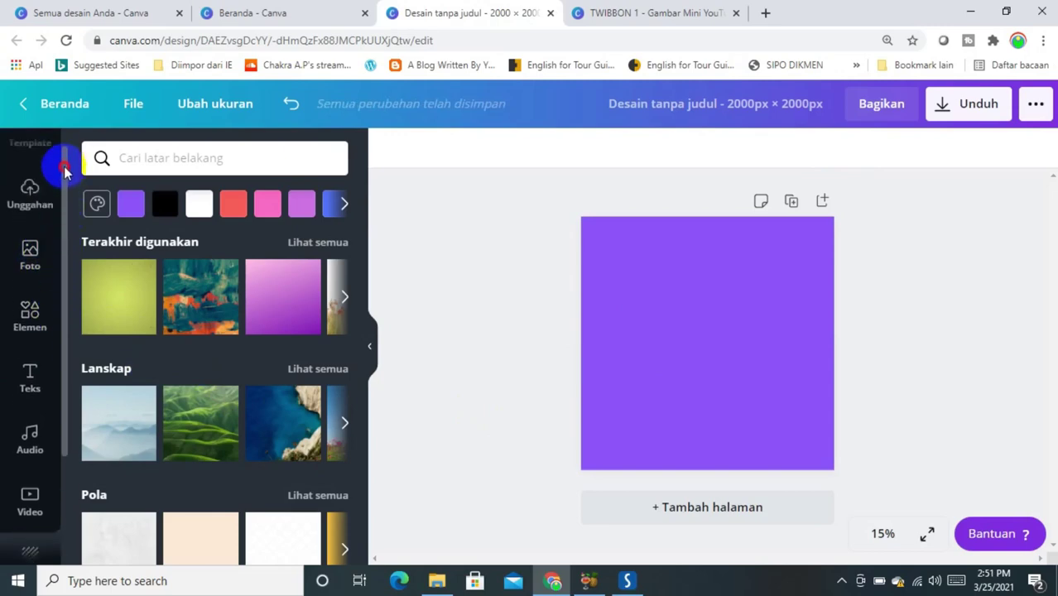
scroll(65, 169, up, 1)
Add the uploaded Matematika Nusantara logo, shrink it, and move it top-right
click(31, 213)
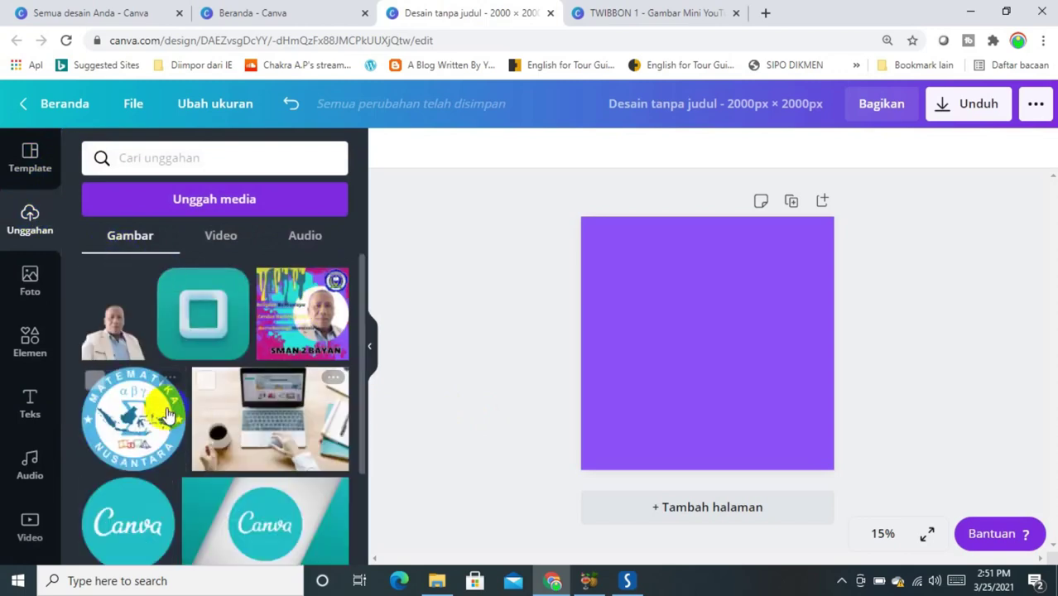
click(137, 410)
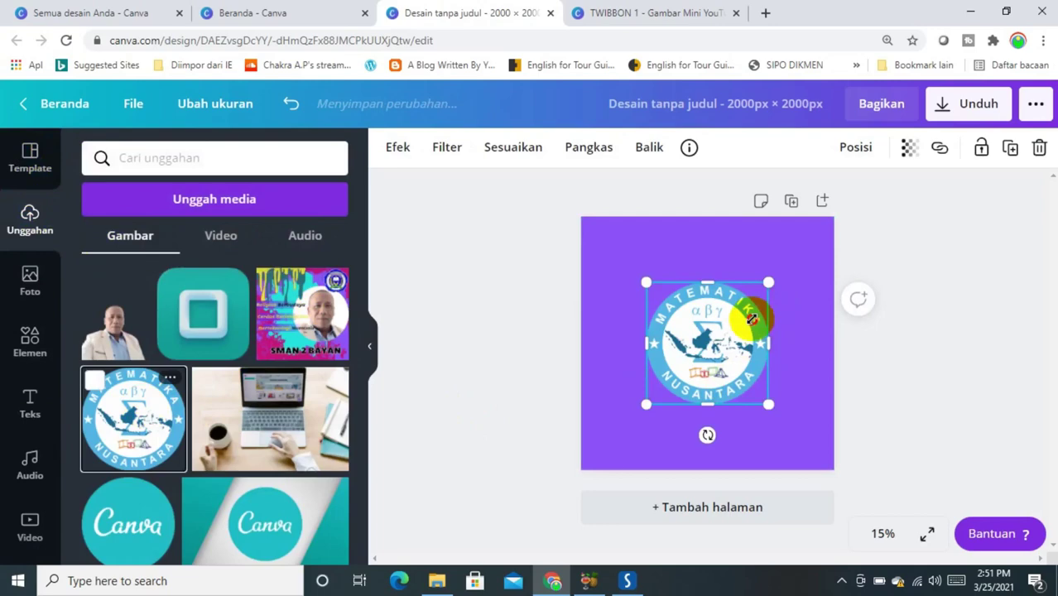
drag(752, 318, 700, 371)
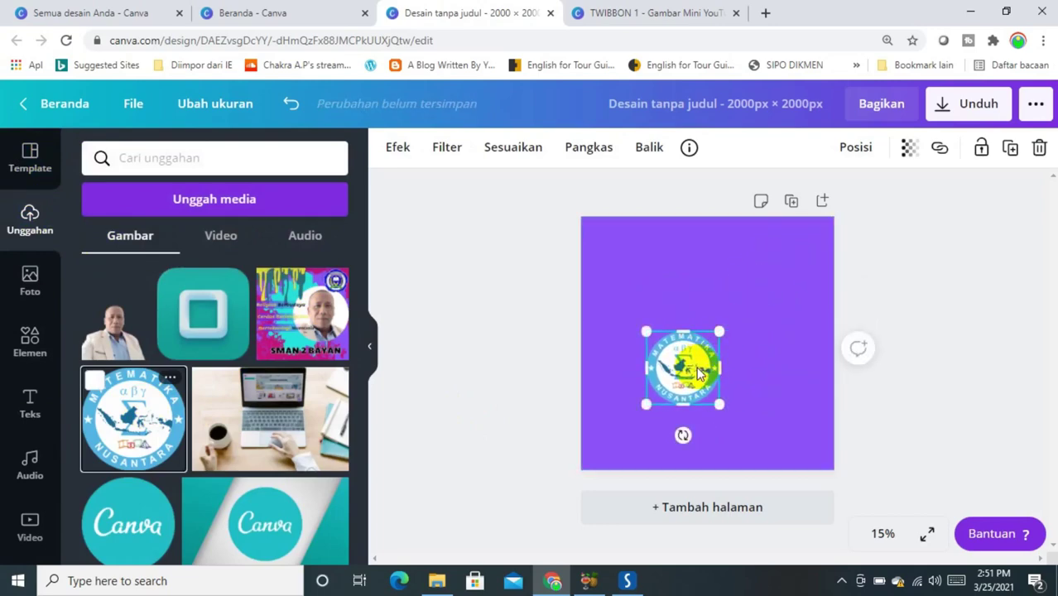
drag(700, 372, 799, 260)
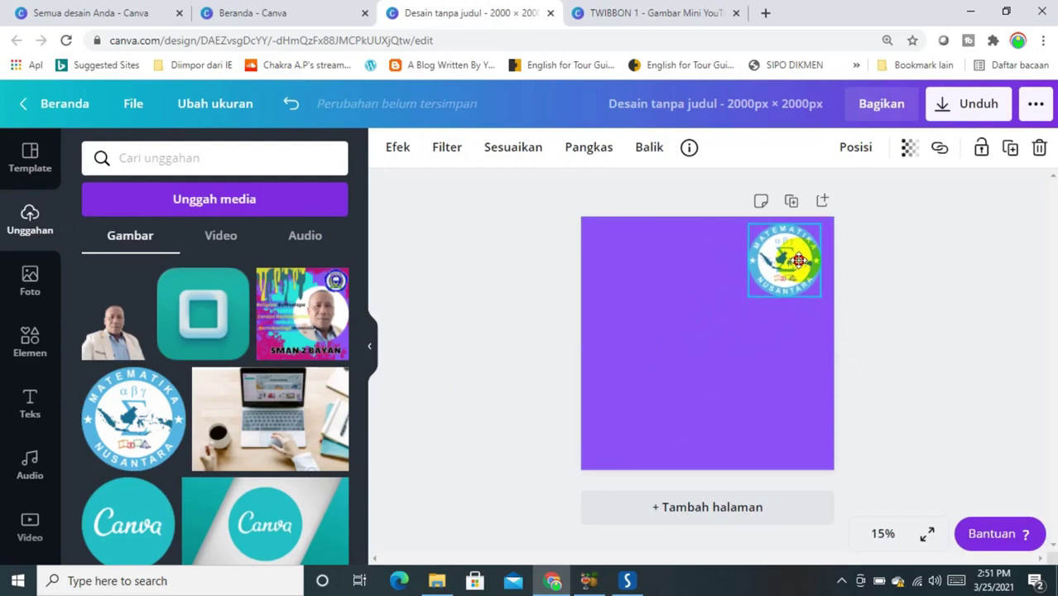
click(881, 254)
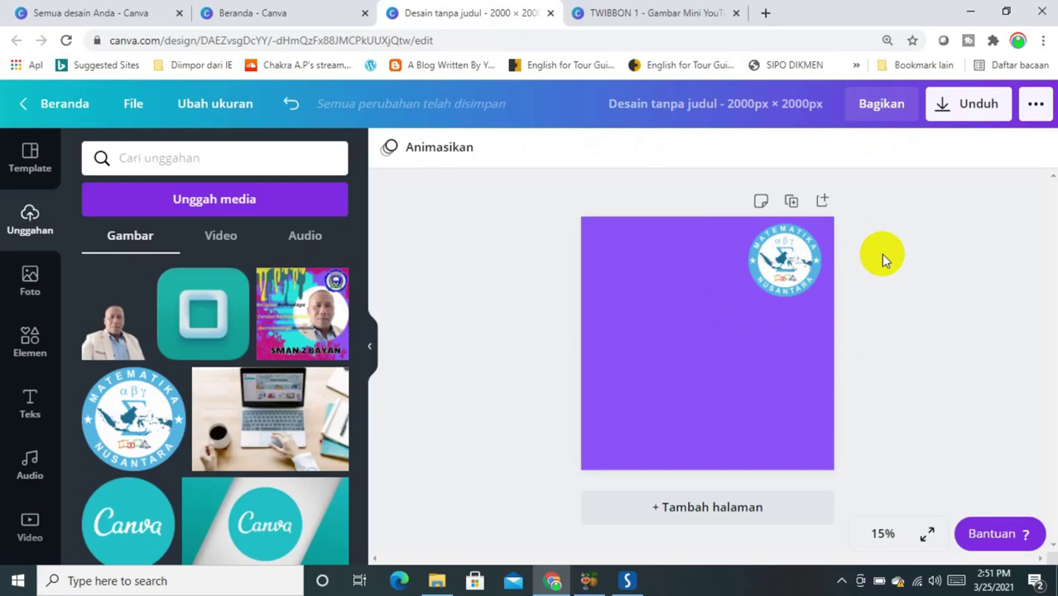
Add a heading reading 'MATEMATIKA NUSANTARA' and move it to the page top
click(46, 344)
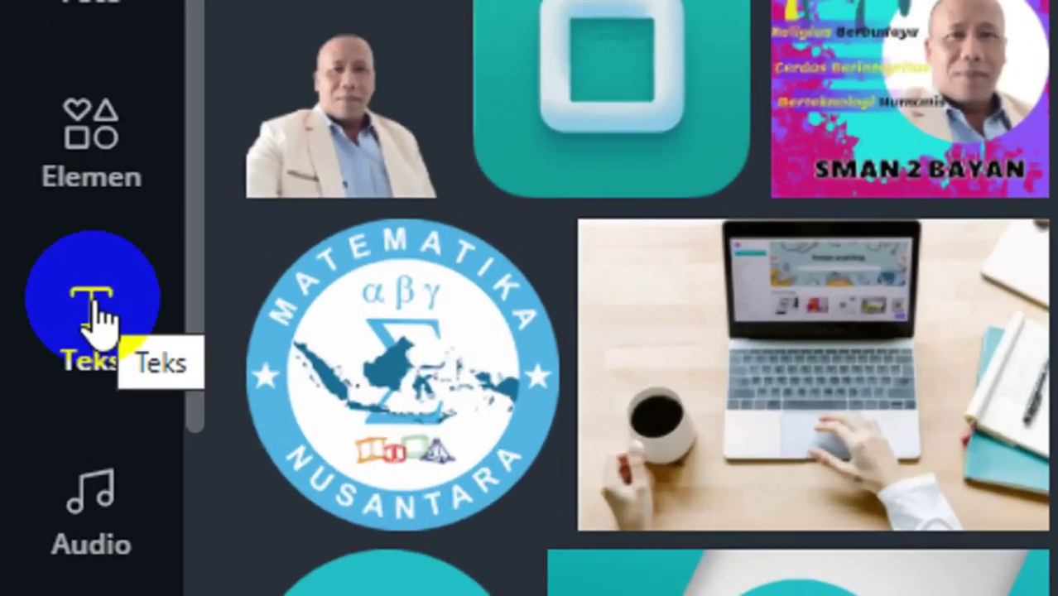
click(31, 401)
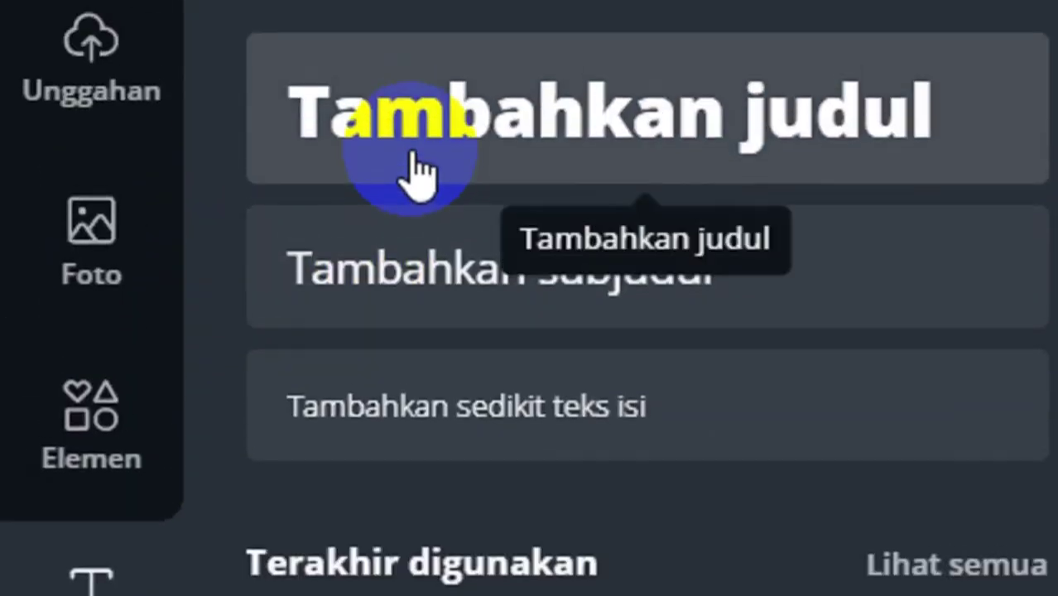
click(429, 174)
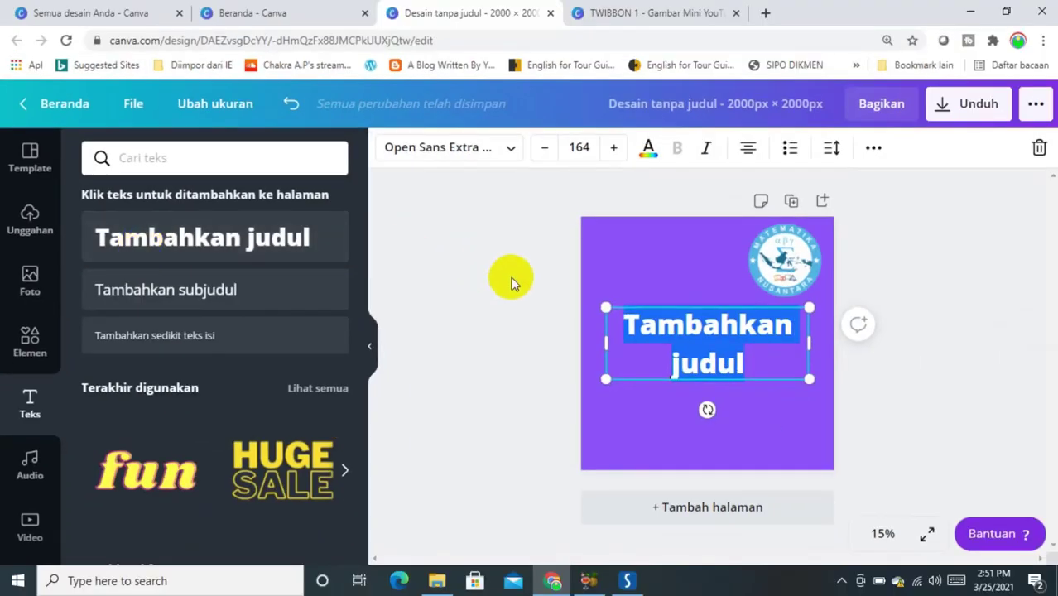
text(MA)
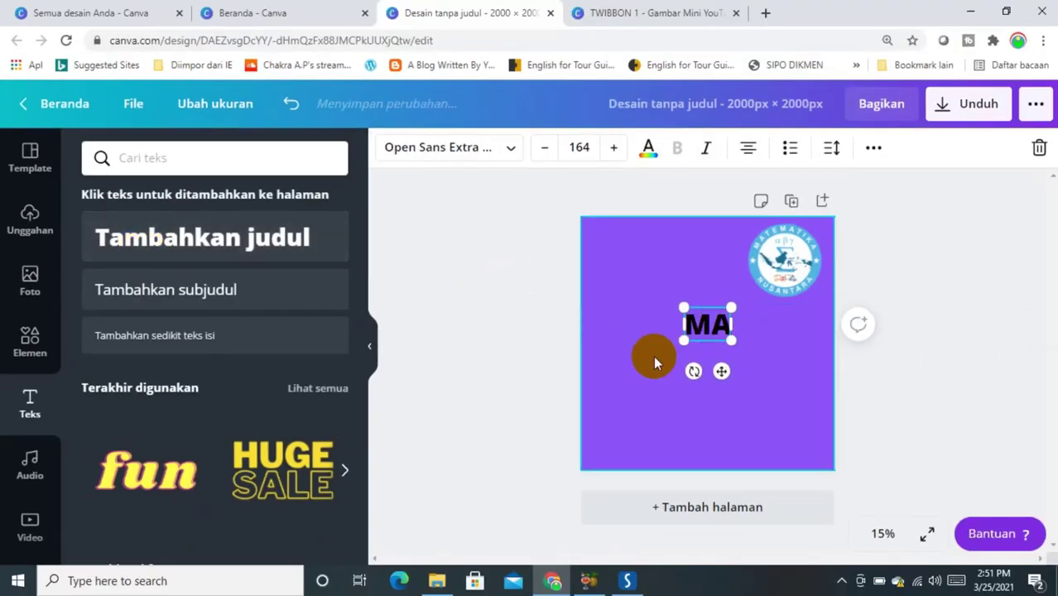
text(TEMA)
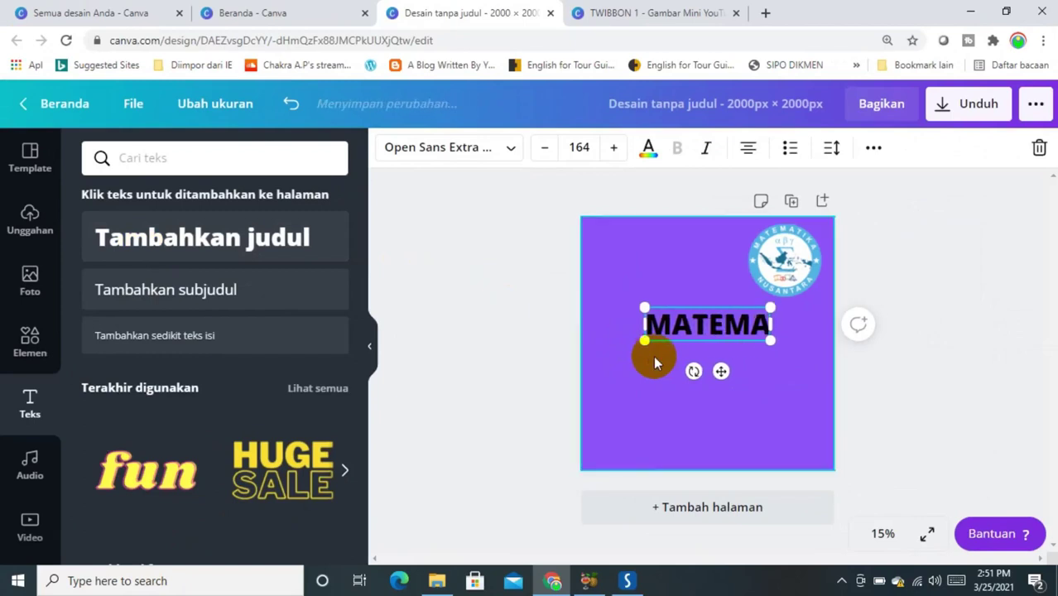
text(TIKA NUS)
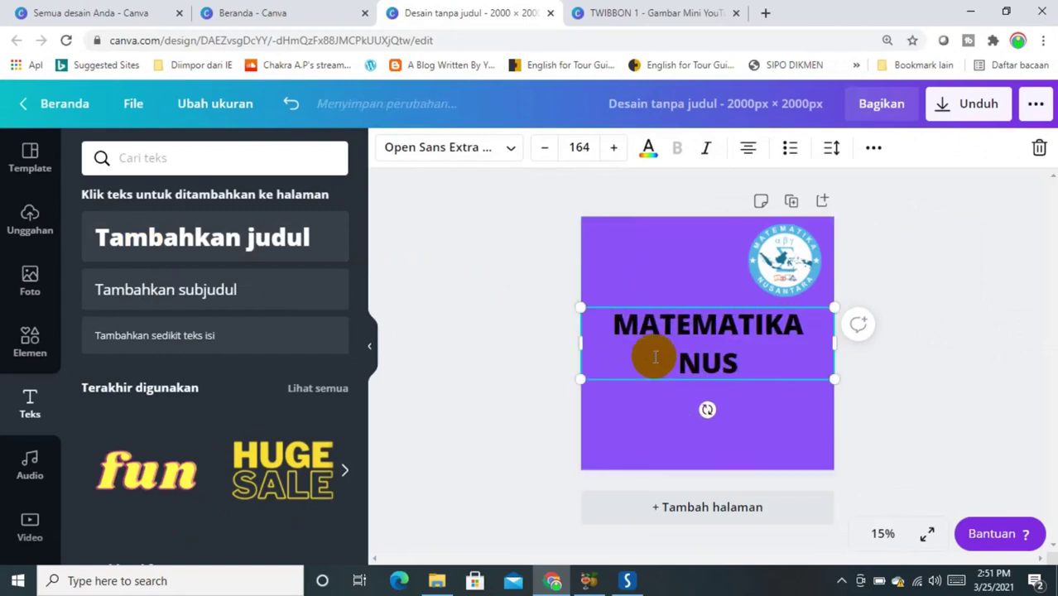
text(ANTARA)
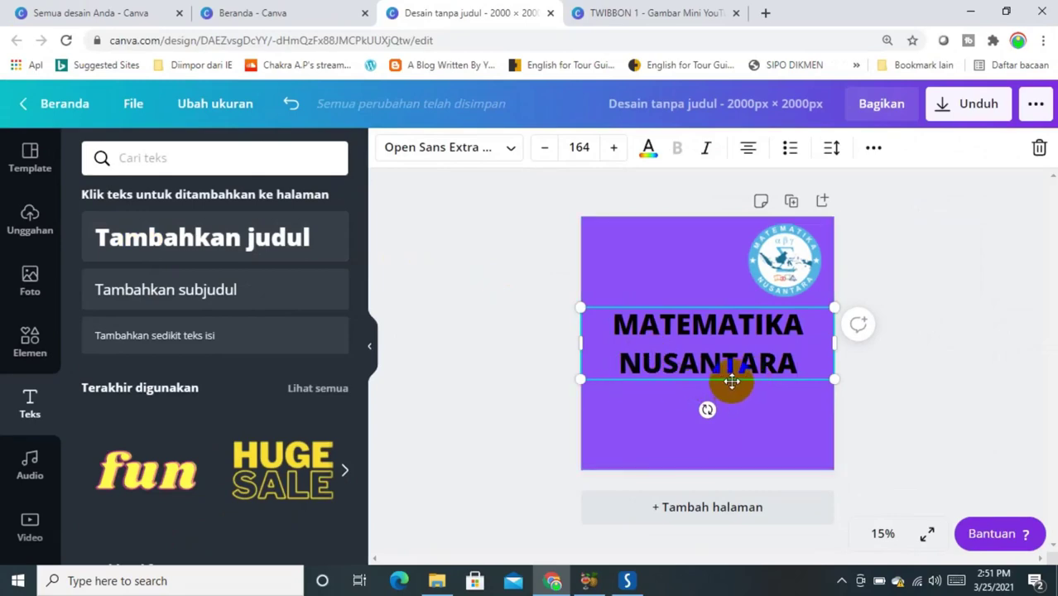
drag(730, 379, 707, 292)
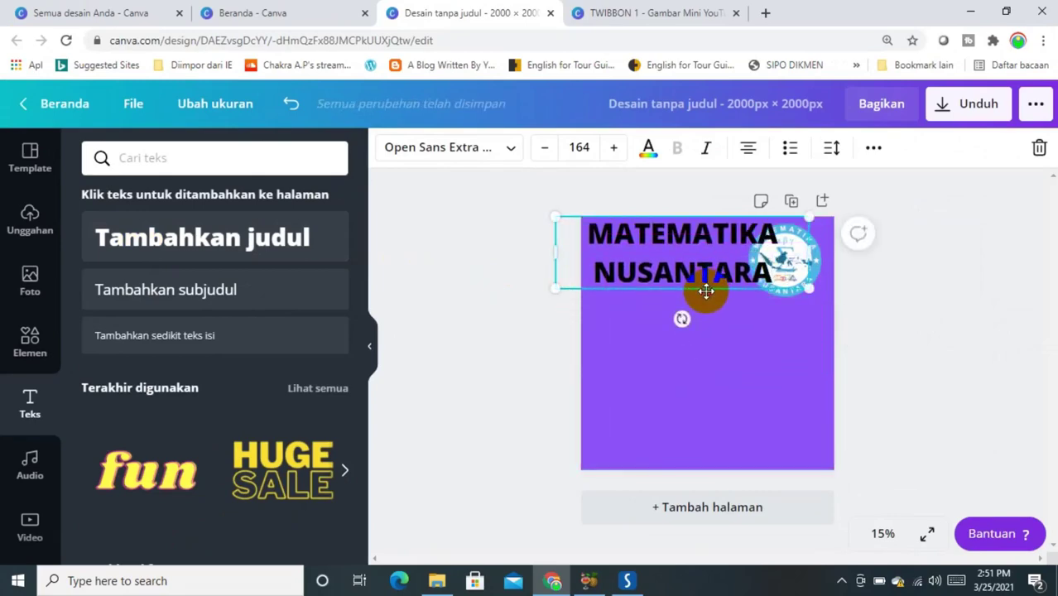
Set the heading's font size to 75 so it fits on one line
click(706, 292)
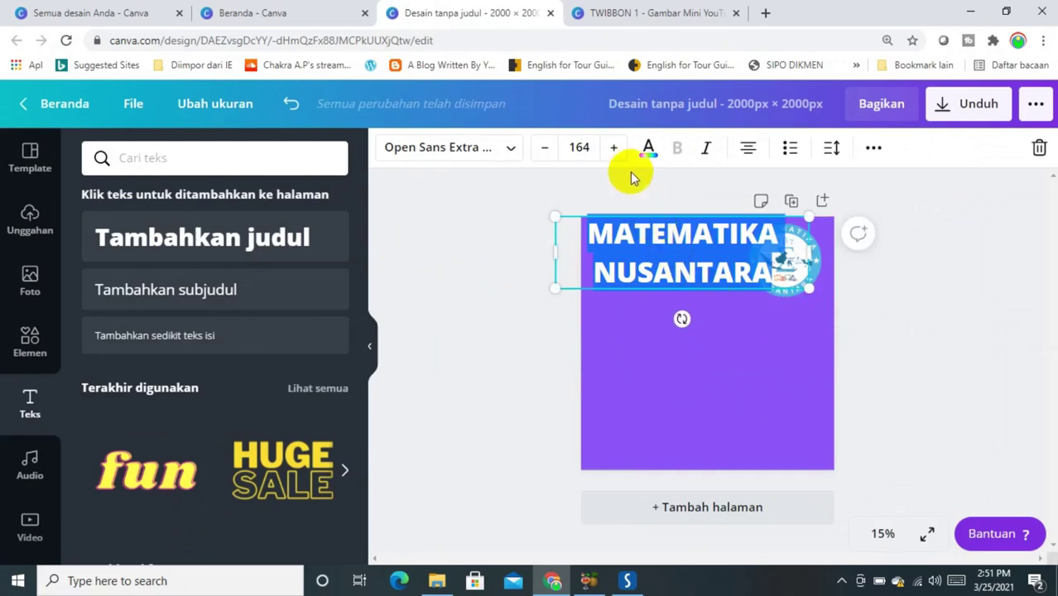
click(597, 151)
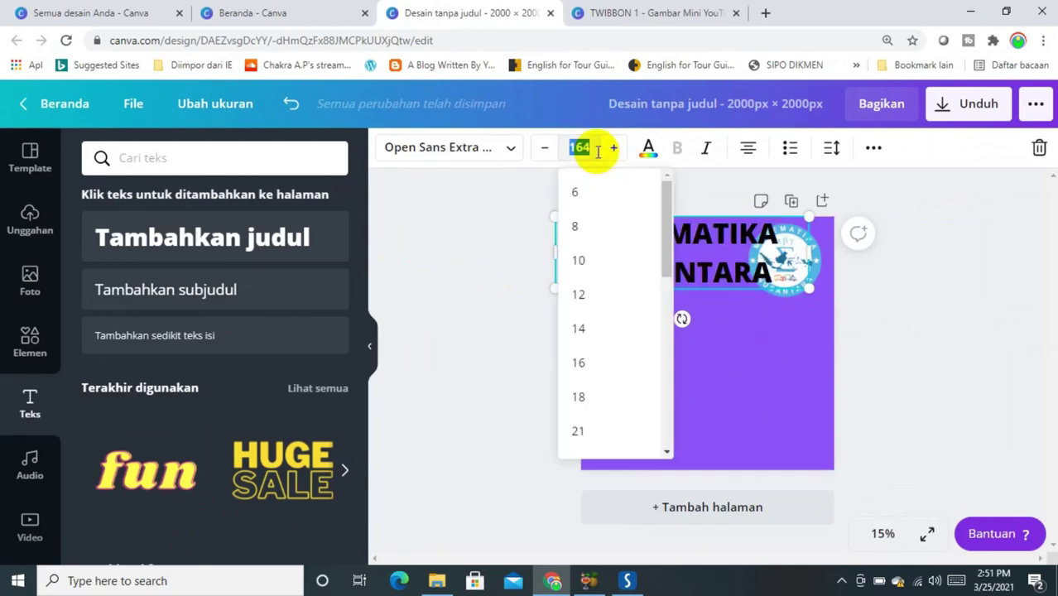
text(50)
key(Return)
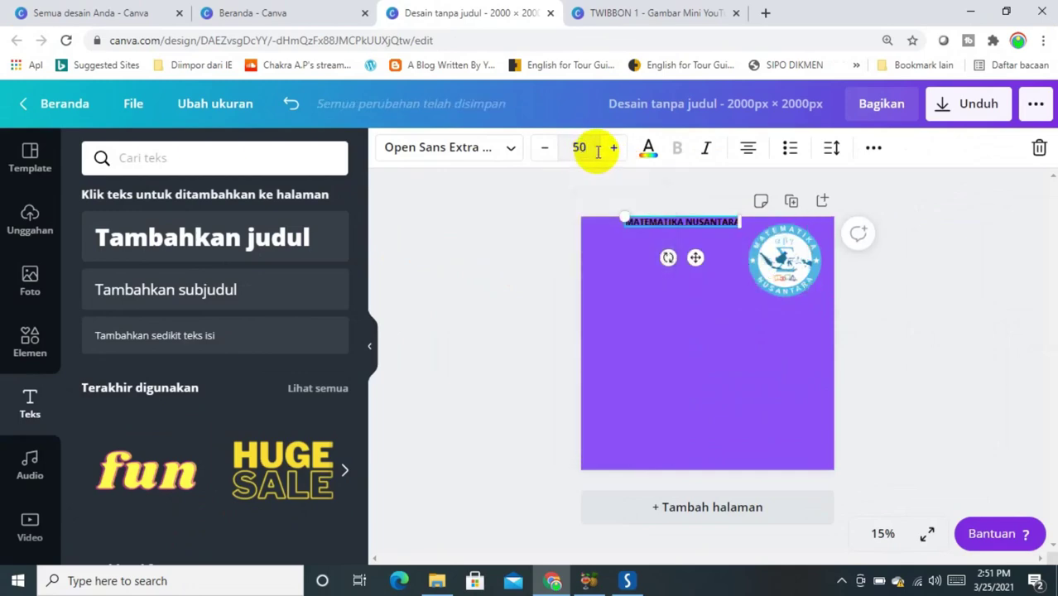
click(591, 147)
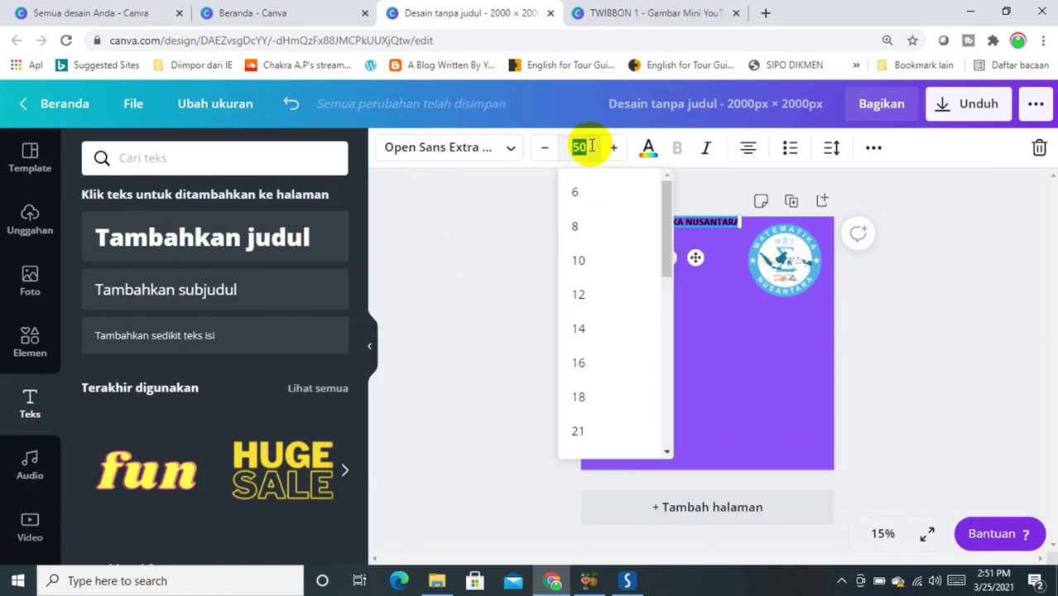
text(100)
key(Return)
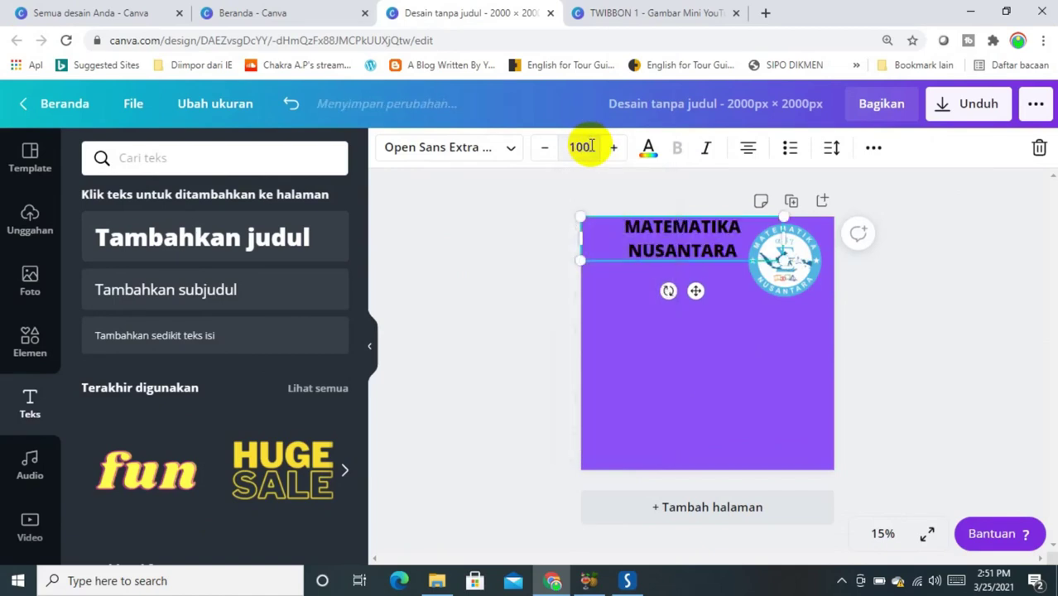
click(591, 147)
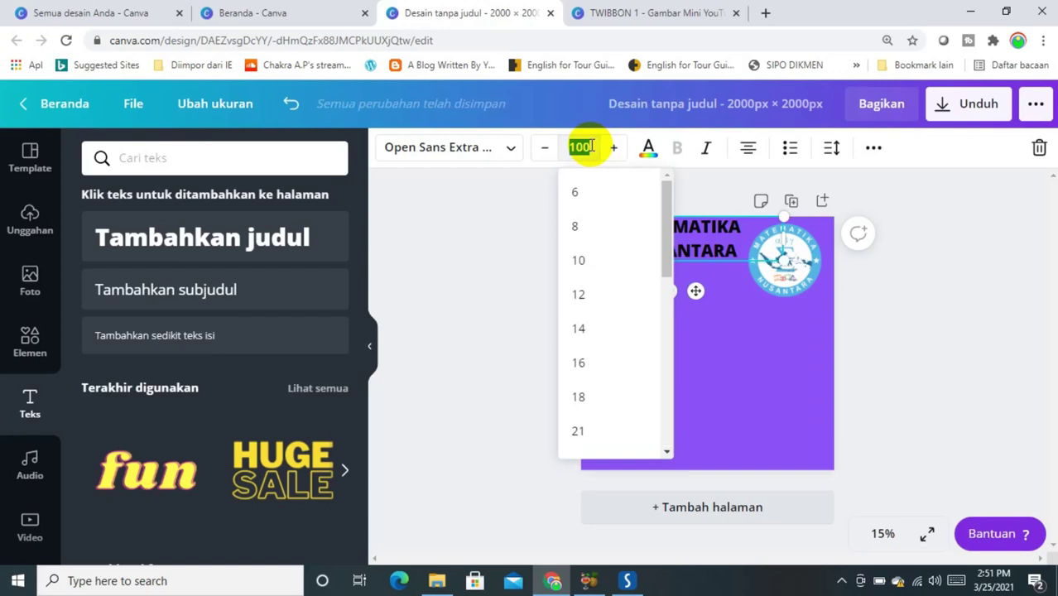
text(75)
key(Return)
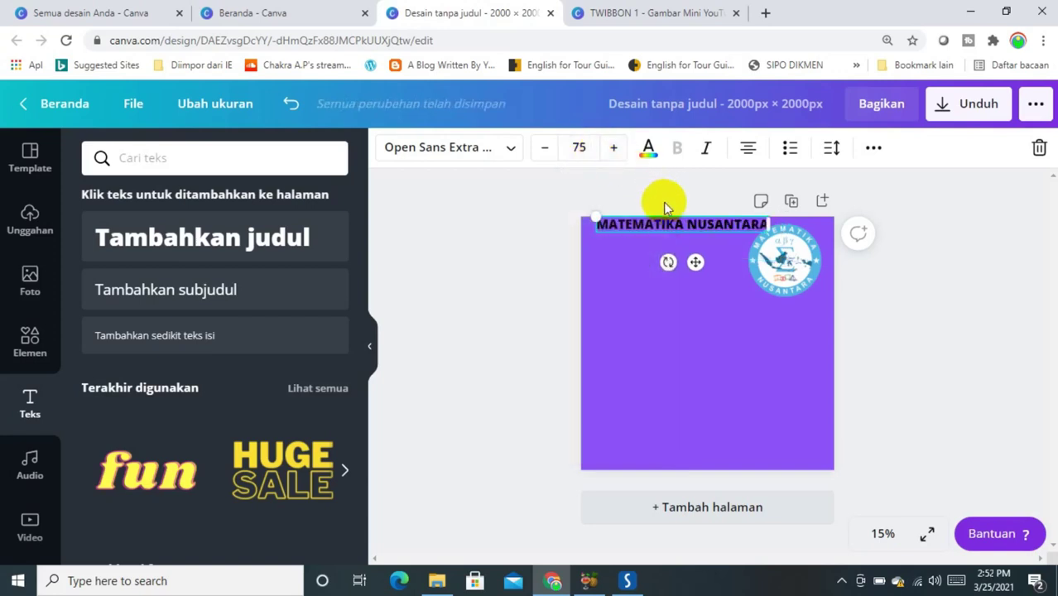
Break the heading into two centred lines and move it toward the top left
drag(694, 262, 684, 285)
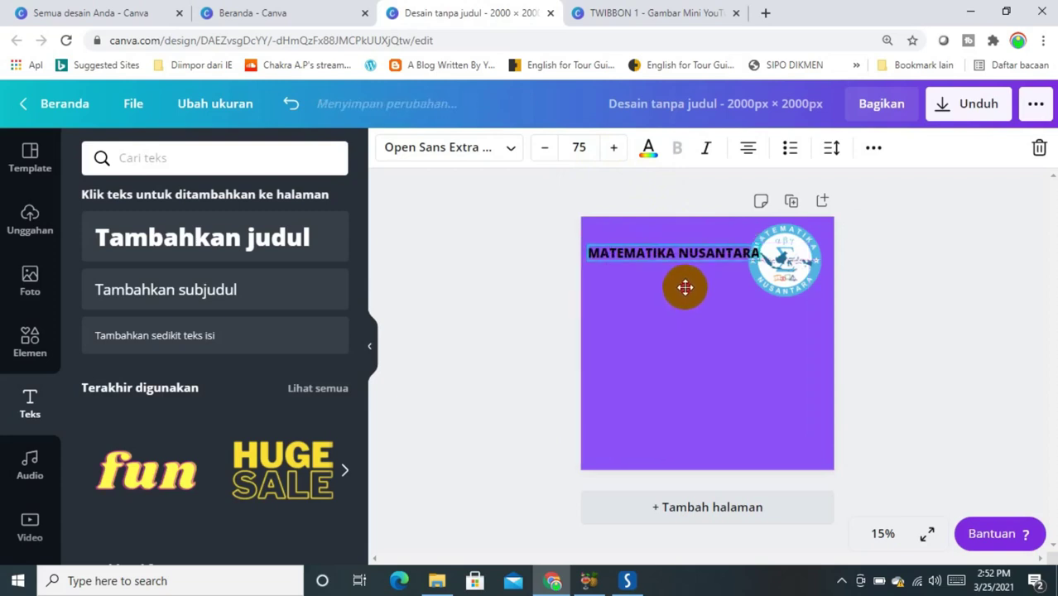
drag(685, 284, 687, 276)
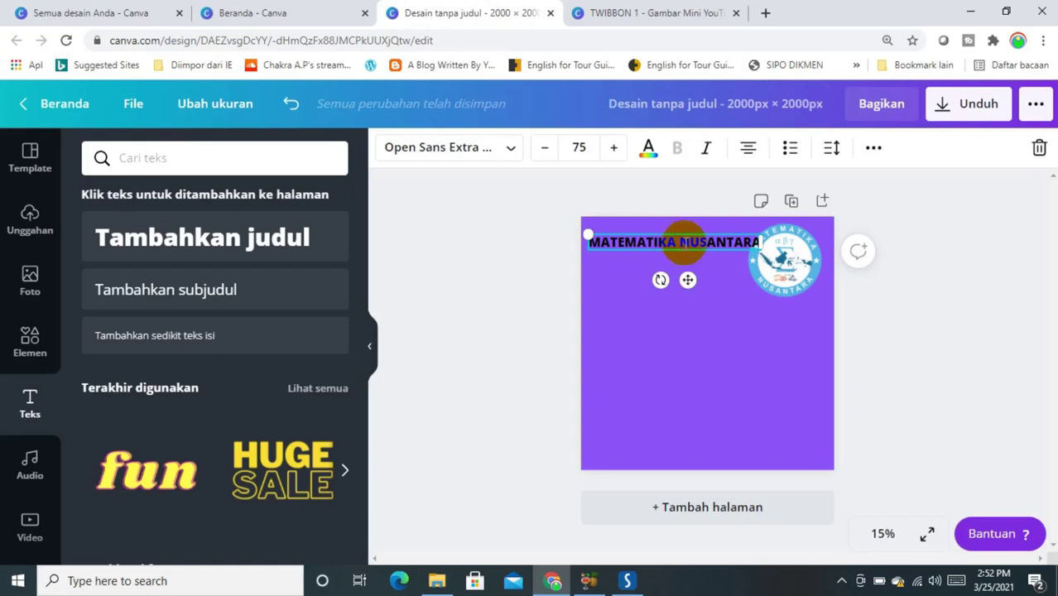
key(Return)
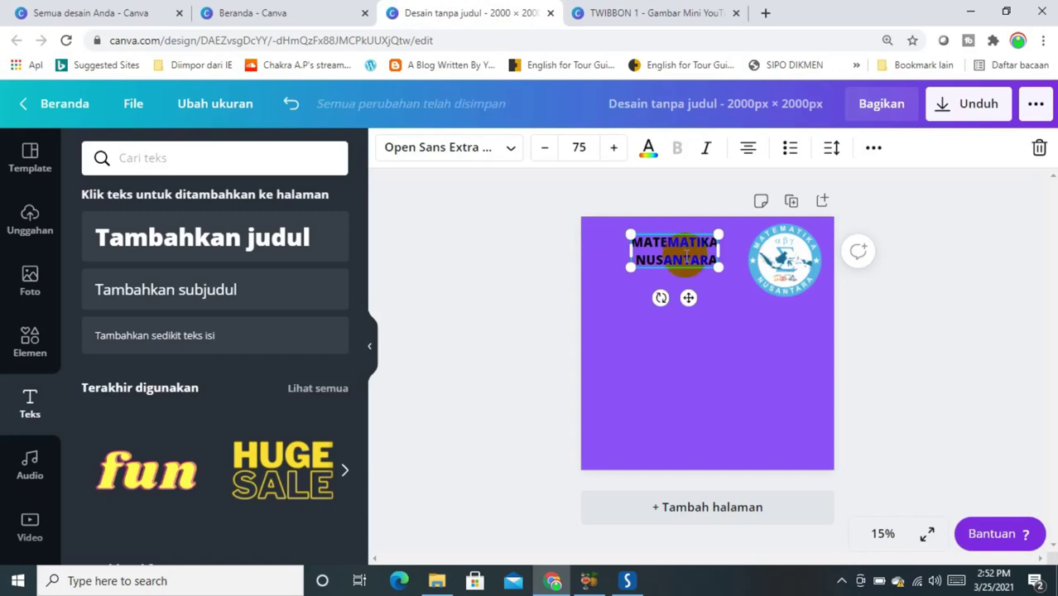
drag(690, 300, 663, 296)
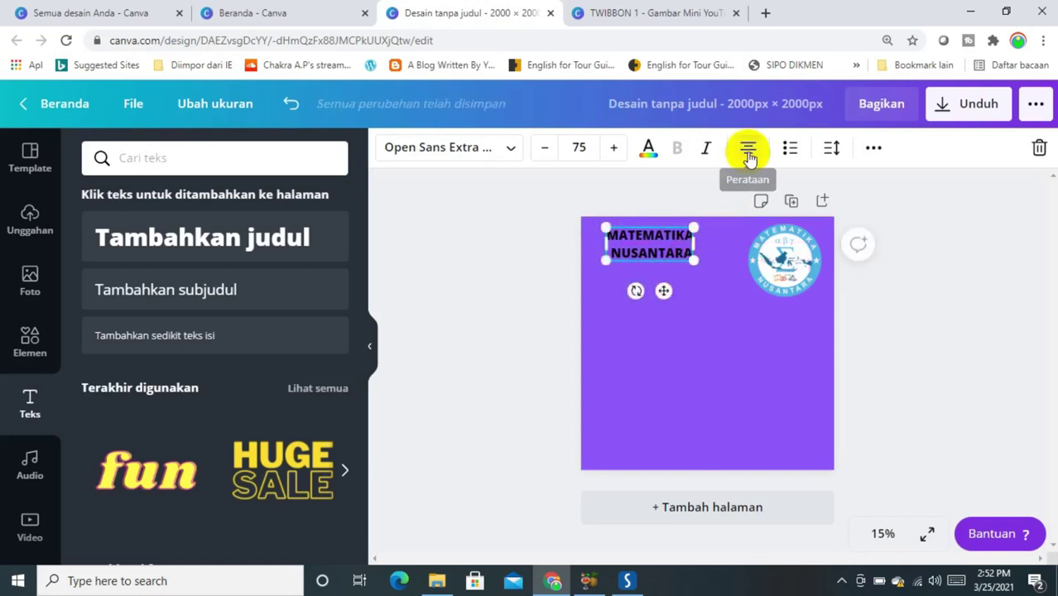
Set the heading to font size 100, then enlarge it to 120
click(584, 146)
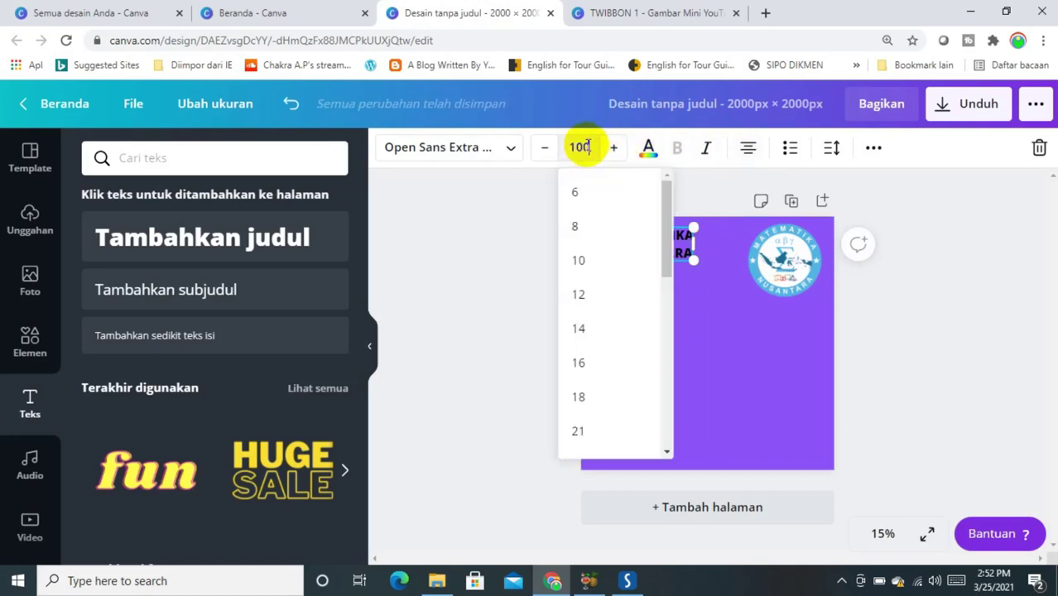
key(Return)
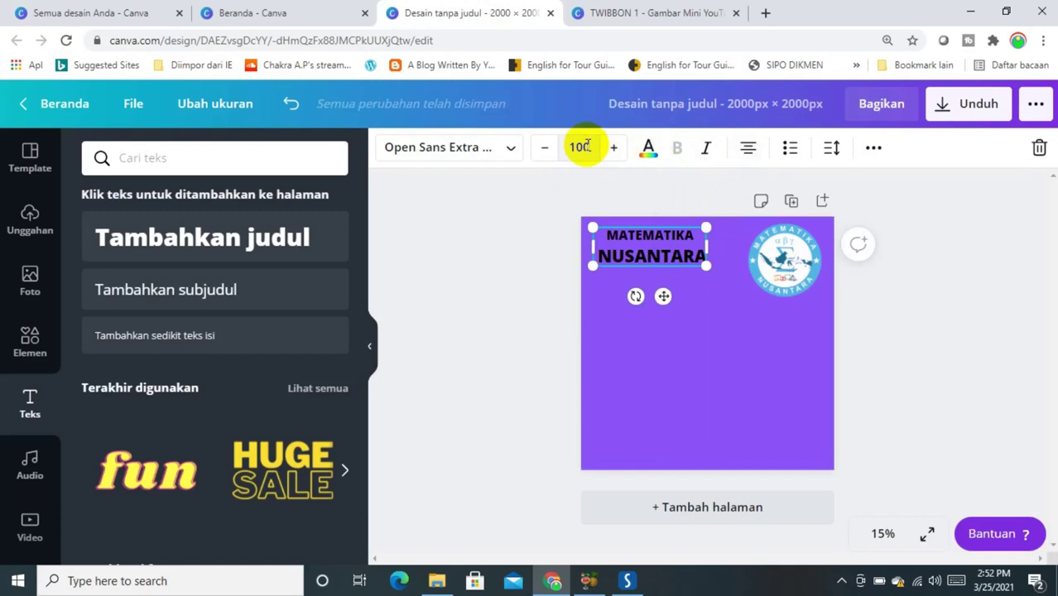
key(ctrl+a)
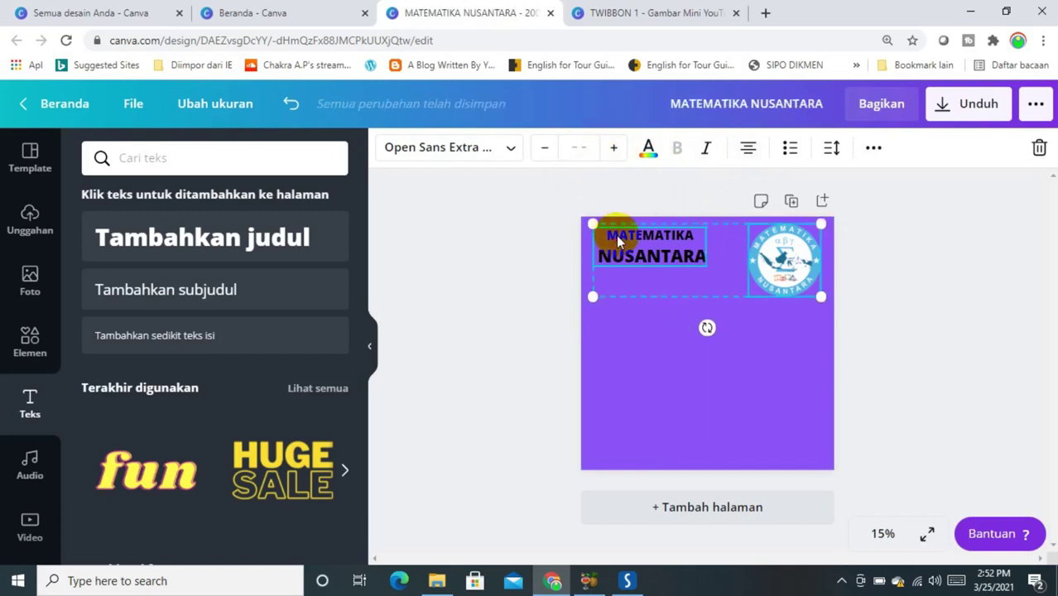
click(636, 354)
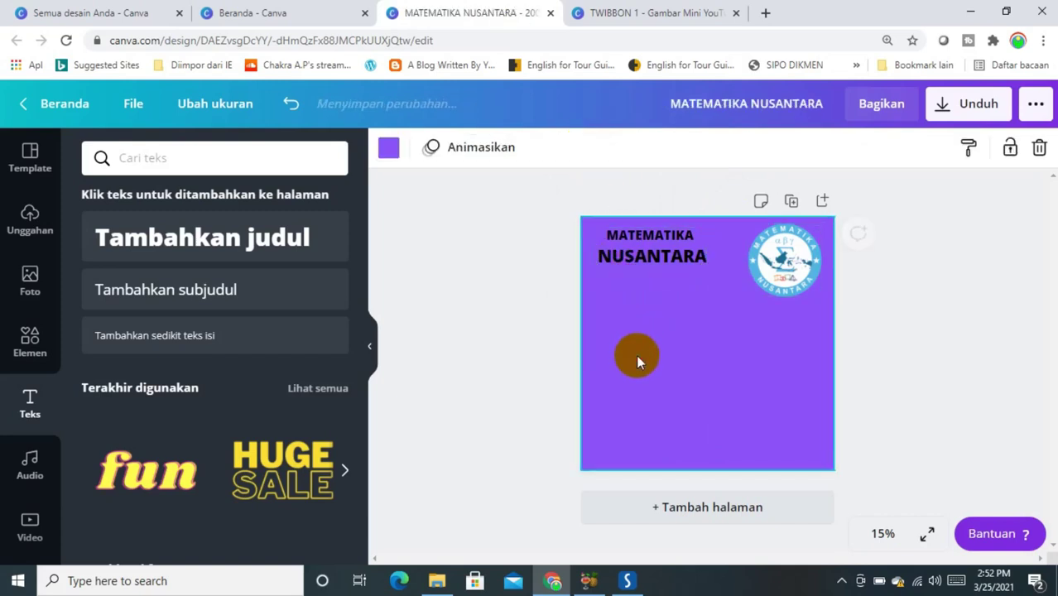
click(650, 260)
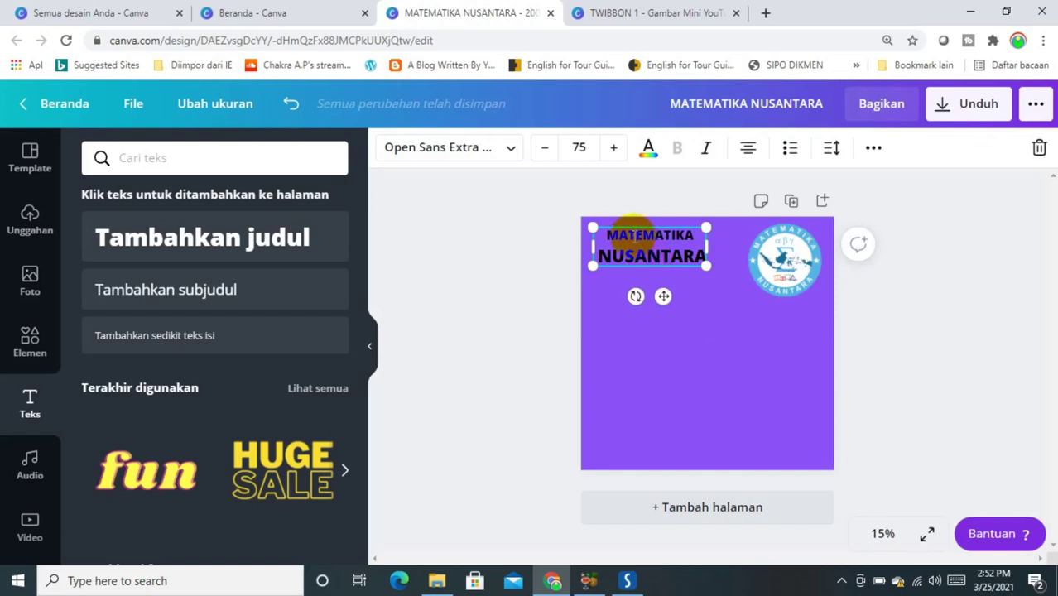
click(582, 148)
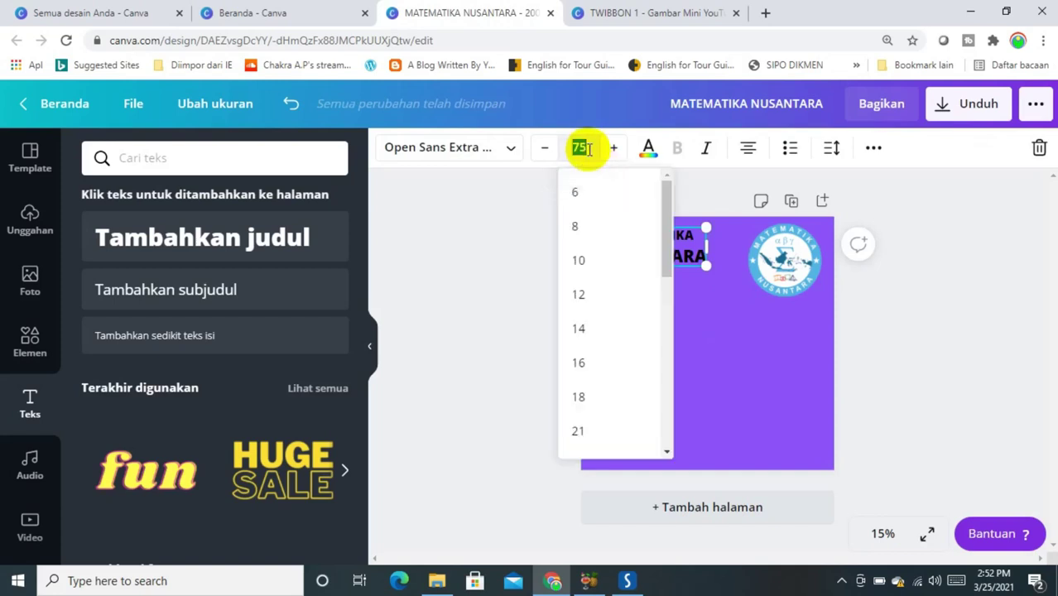
text(100)
key(Return)
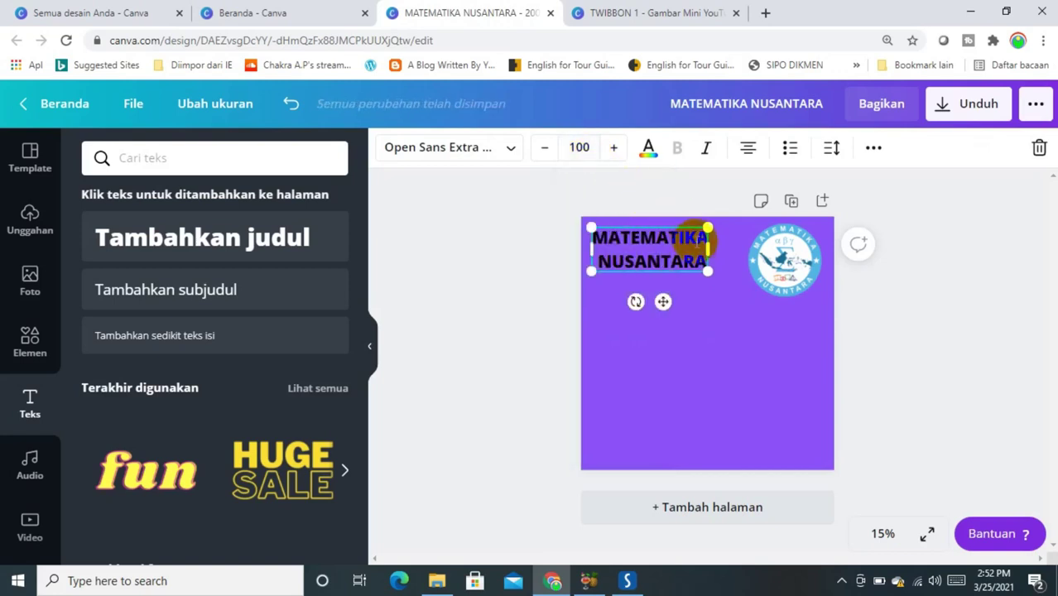
drag(709, 268, 728, 282)
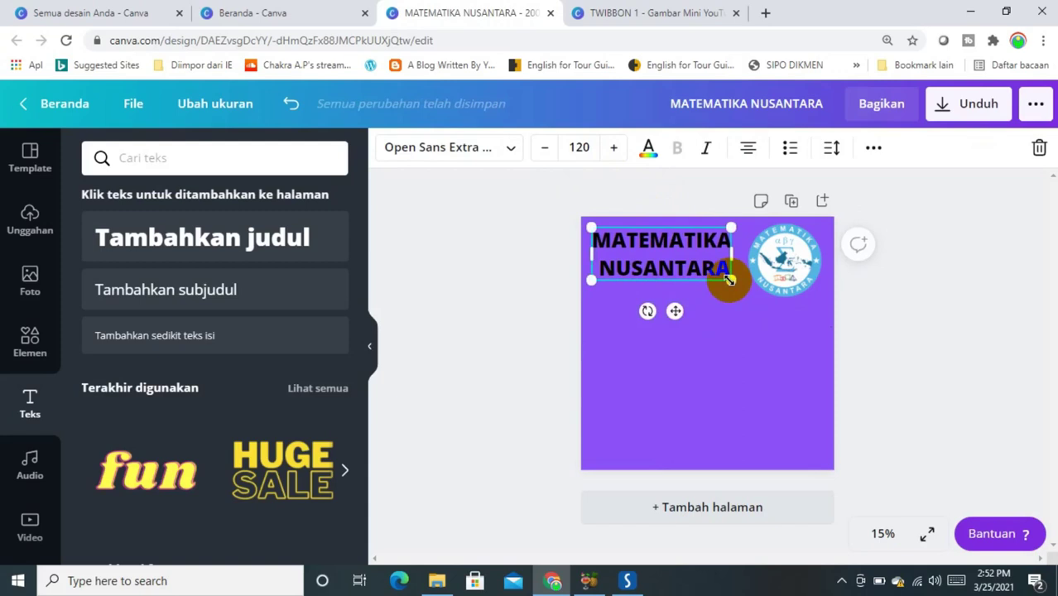
click(726, 333)
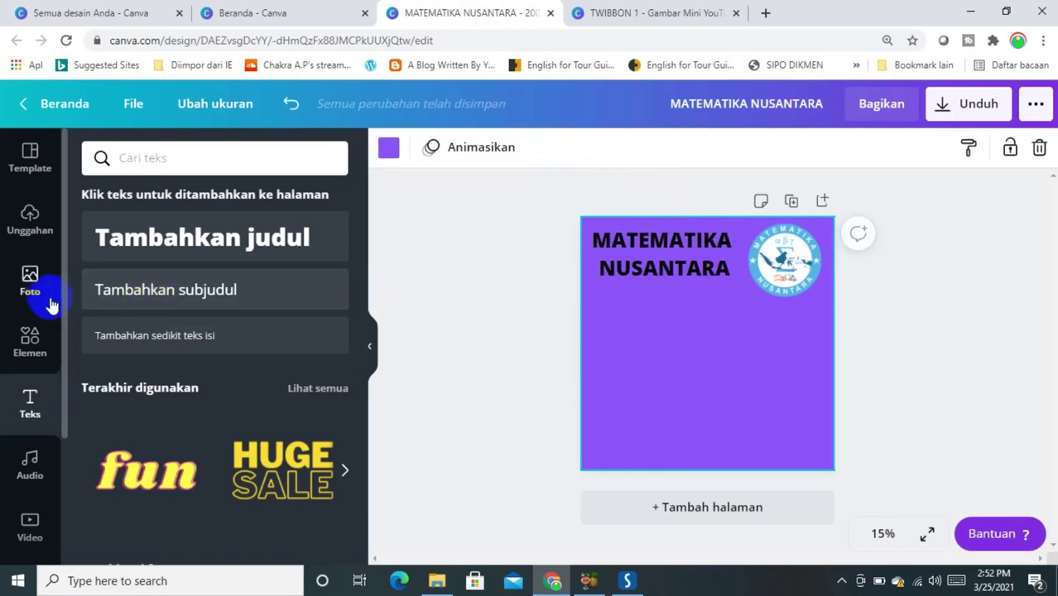
Add a plain circle shape, move it lower left, and enlarge it to fill that area
click(32, 333)
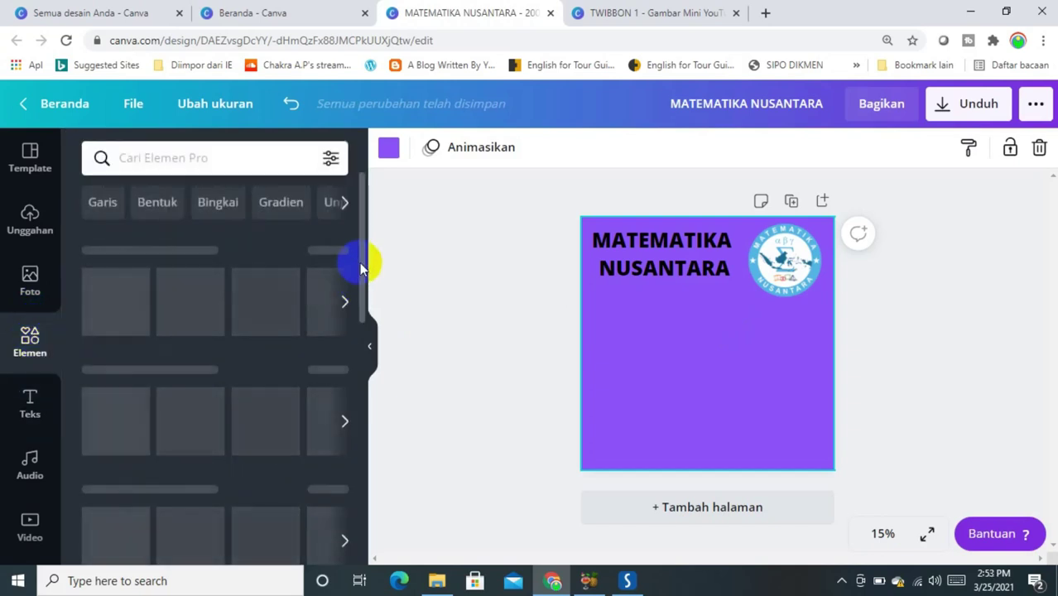
drag(356, 265, 366, 319)
click(115, 445)
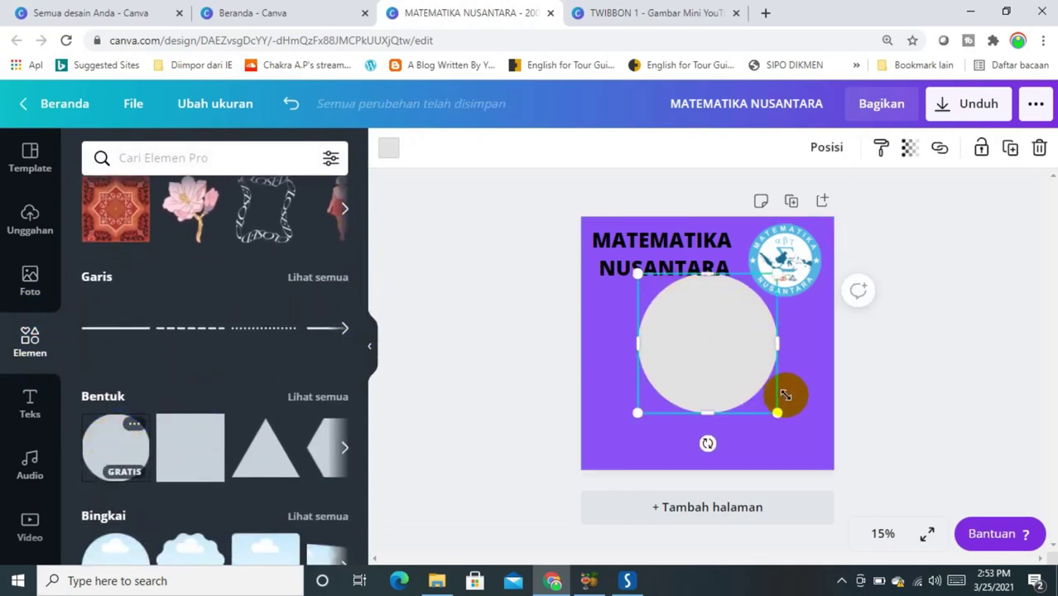
drag(779, 412, 781, 413)
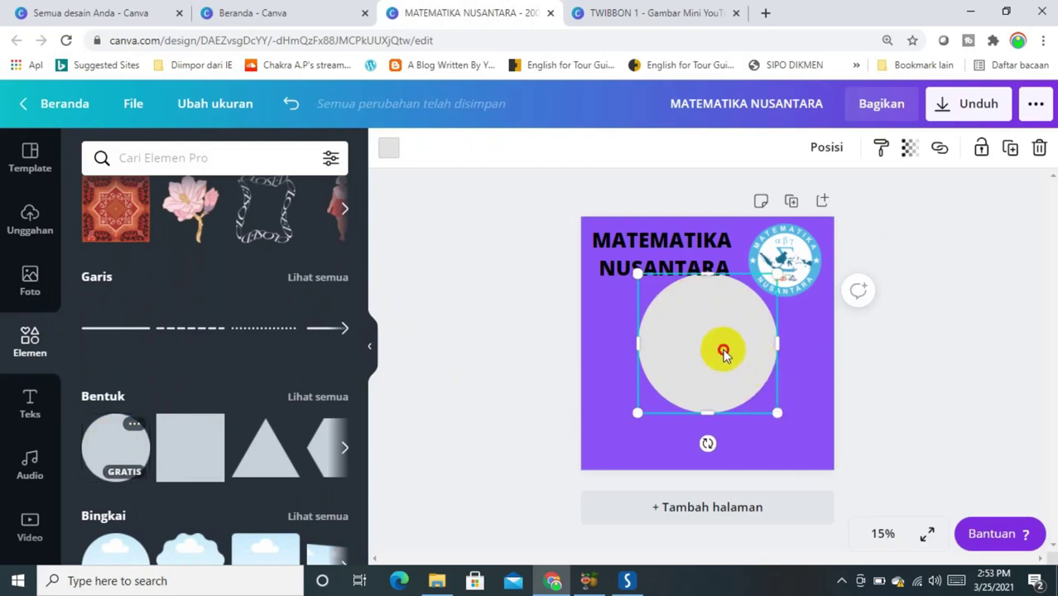
drag(723, 352, 667, 366)
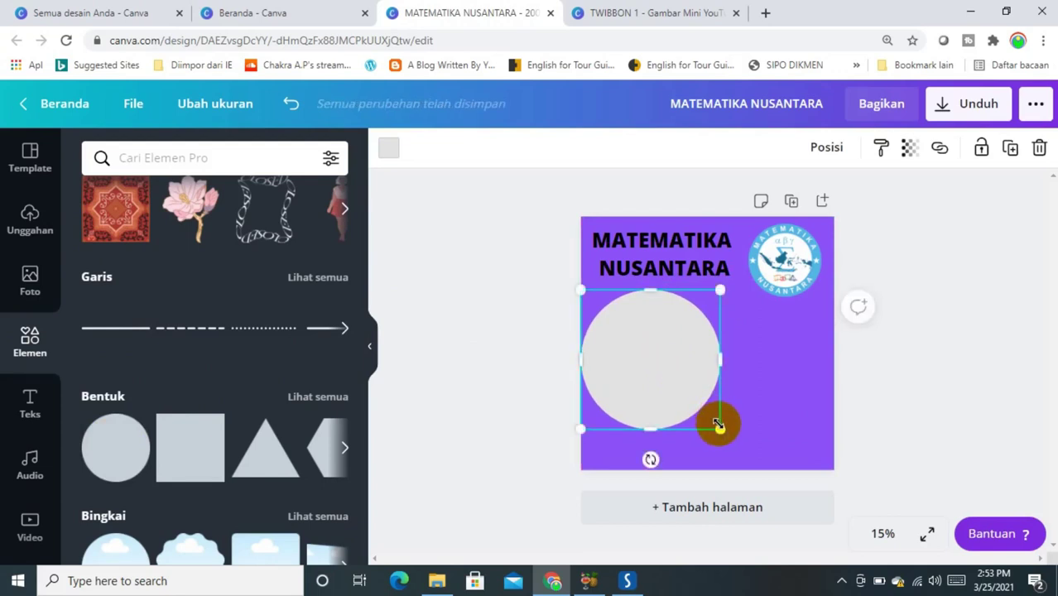
drag(721, 429, 731, 441)
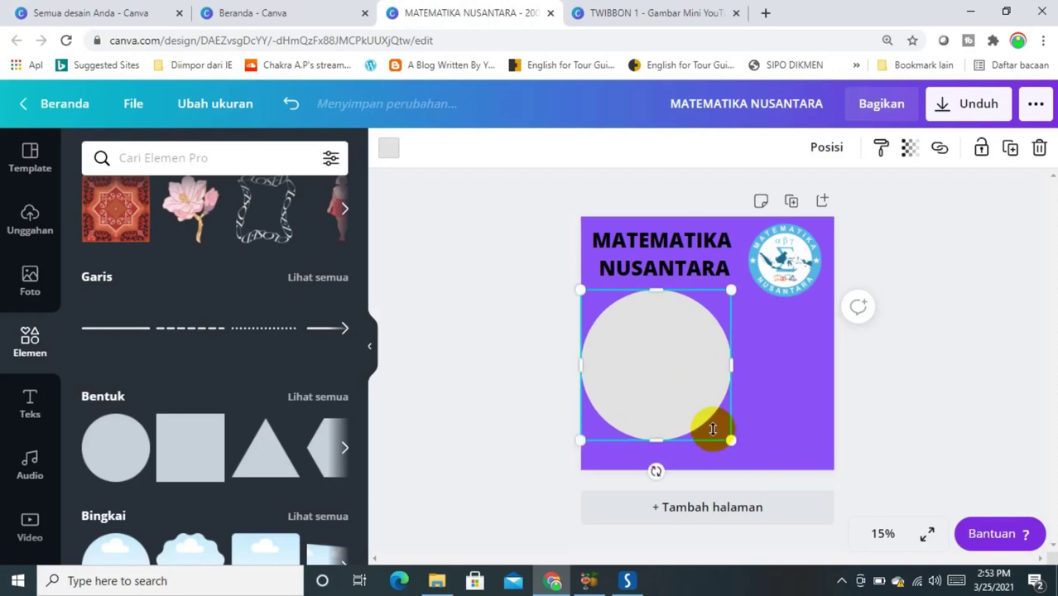
drag(679, 400, 680, 417)
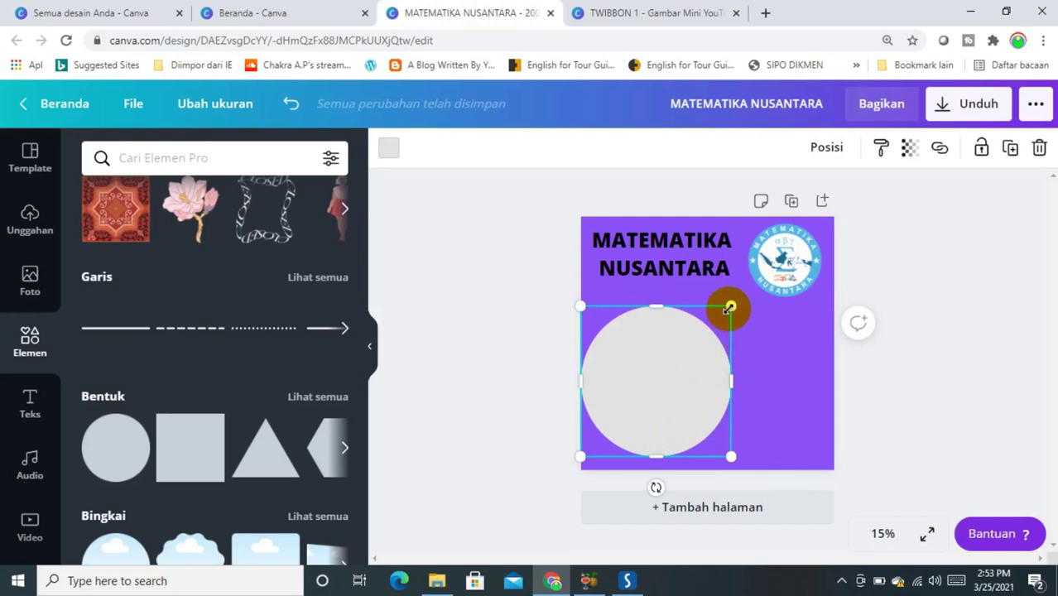
drag(730, 300, 740, 292)
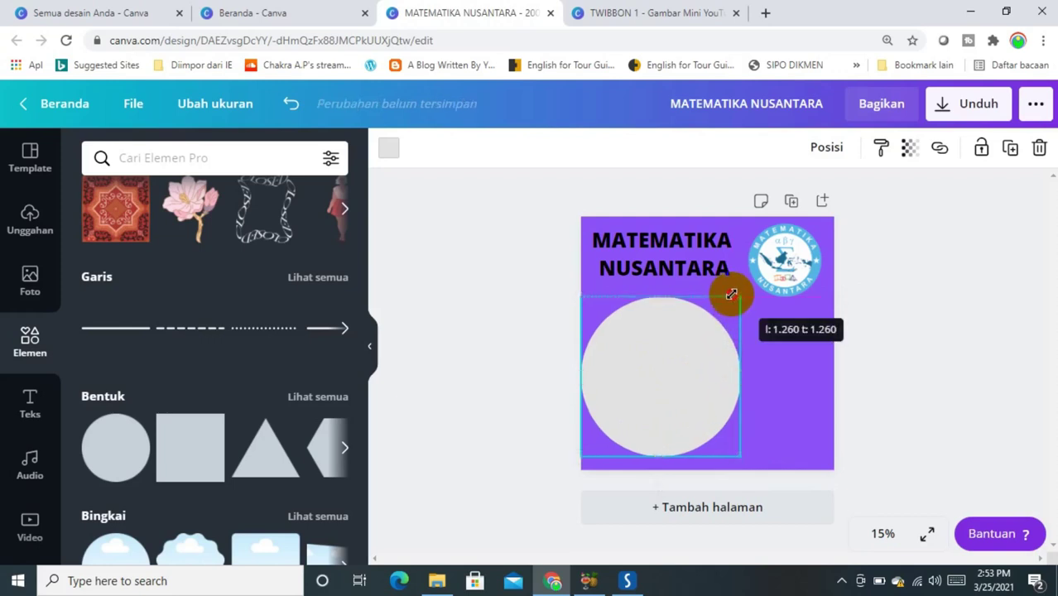
click(918, 288)
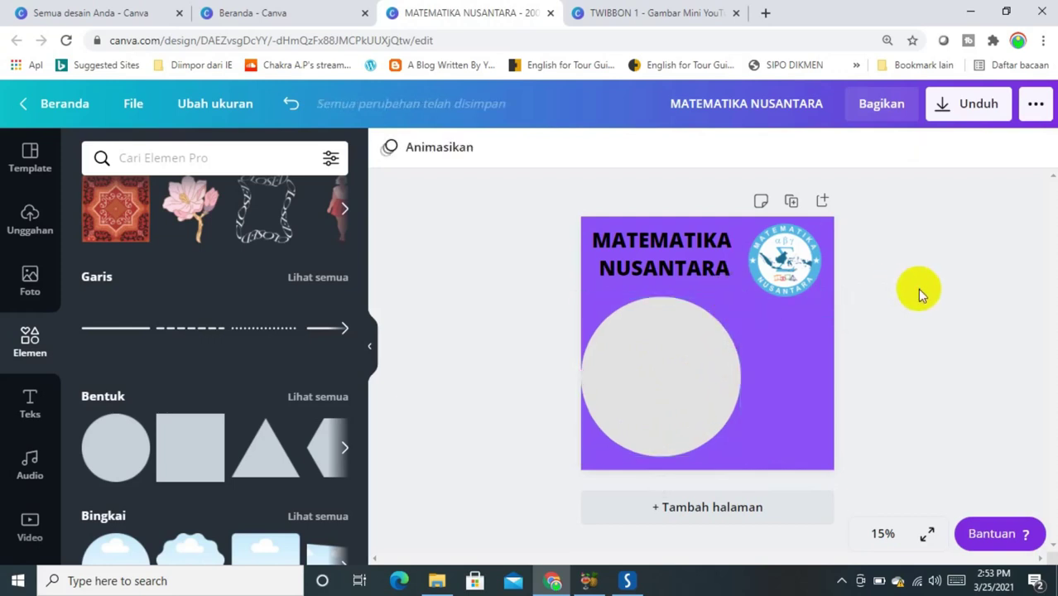
click(38, 342)
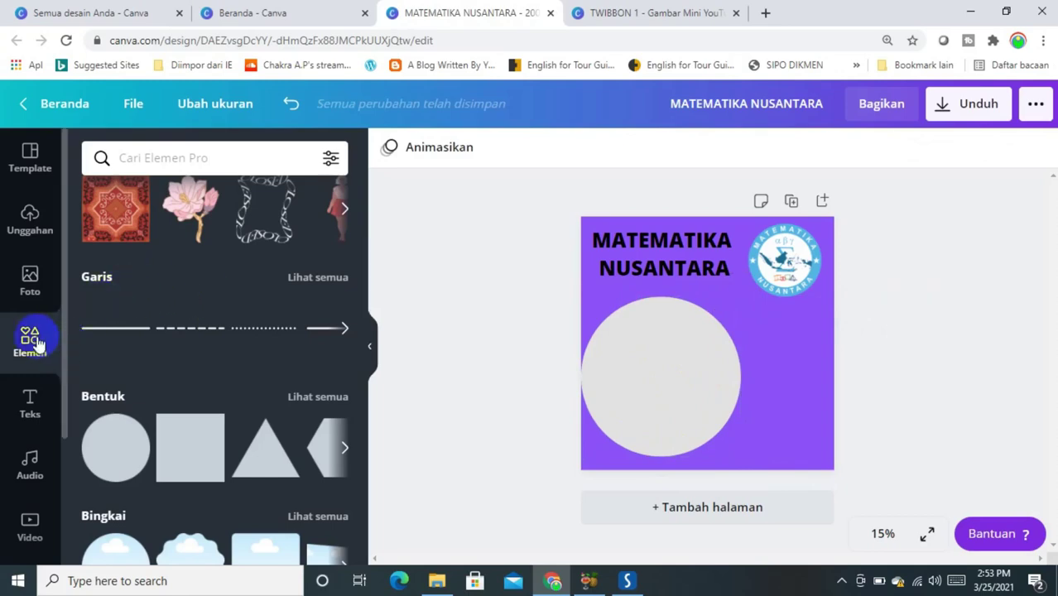
Add a 'belajar' heading and move it right, overlapping the circle's edge
click(31, 403)
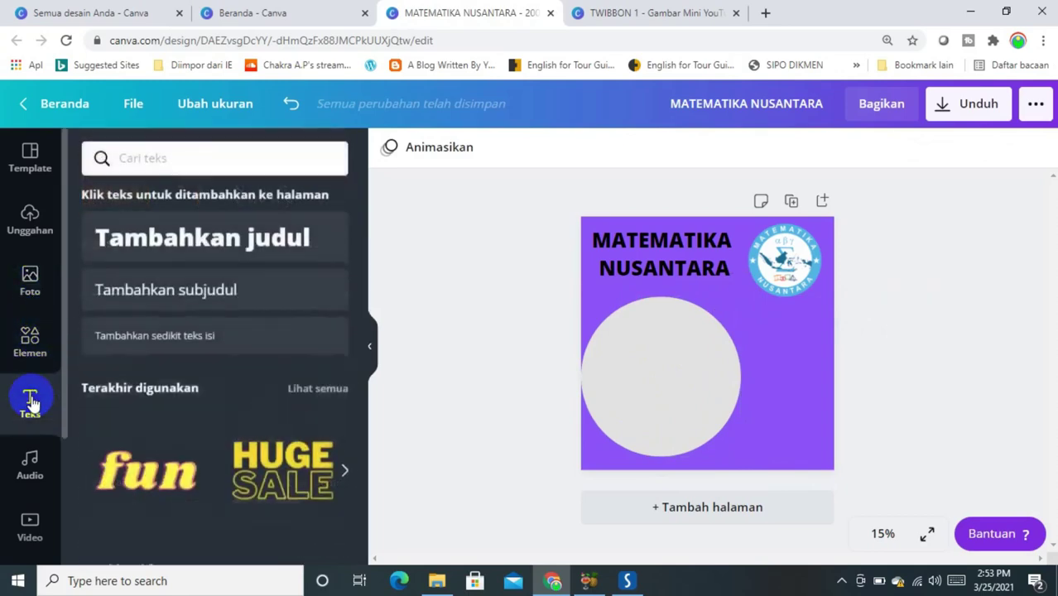
click(155, 240)
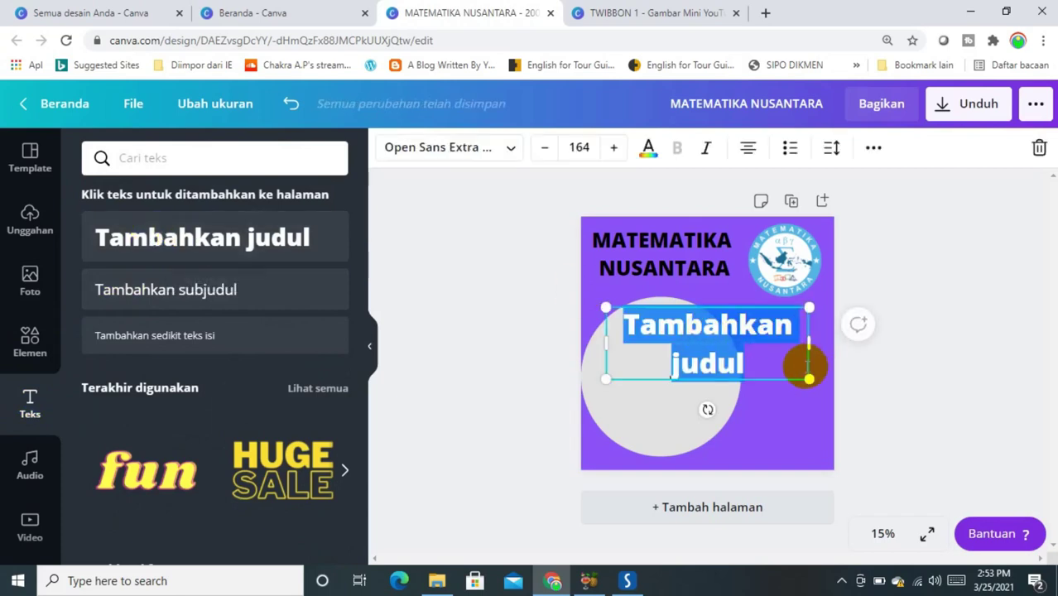
text(b)
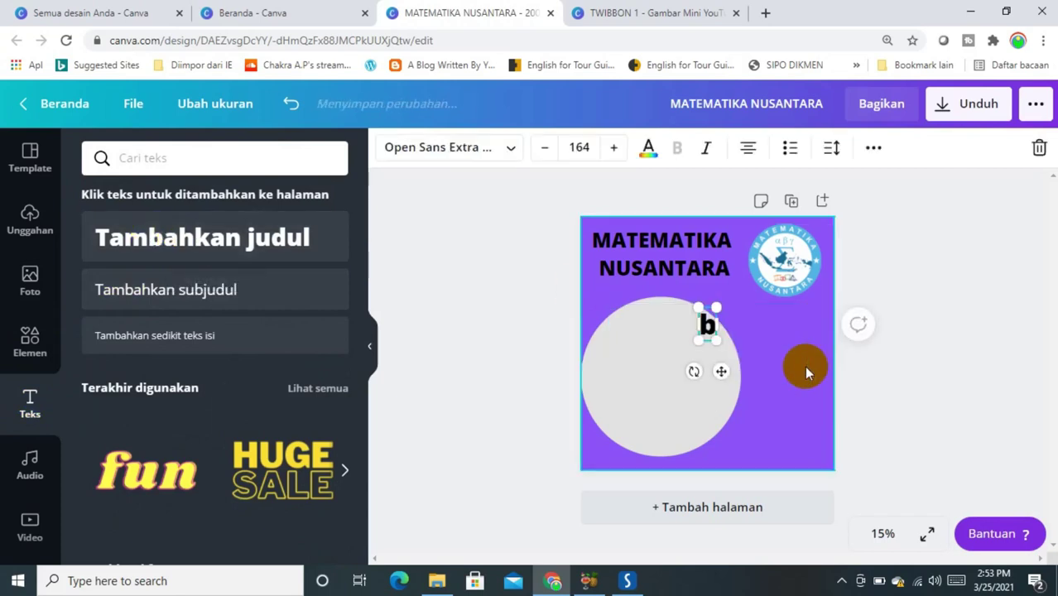
text(e)
key(BackSpace)
key(BackSpace)
text(b)
text(elajar)
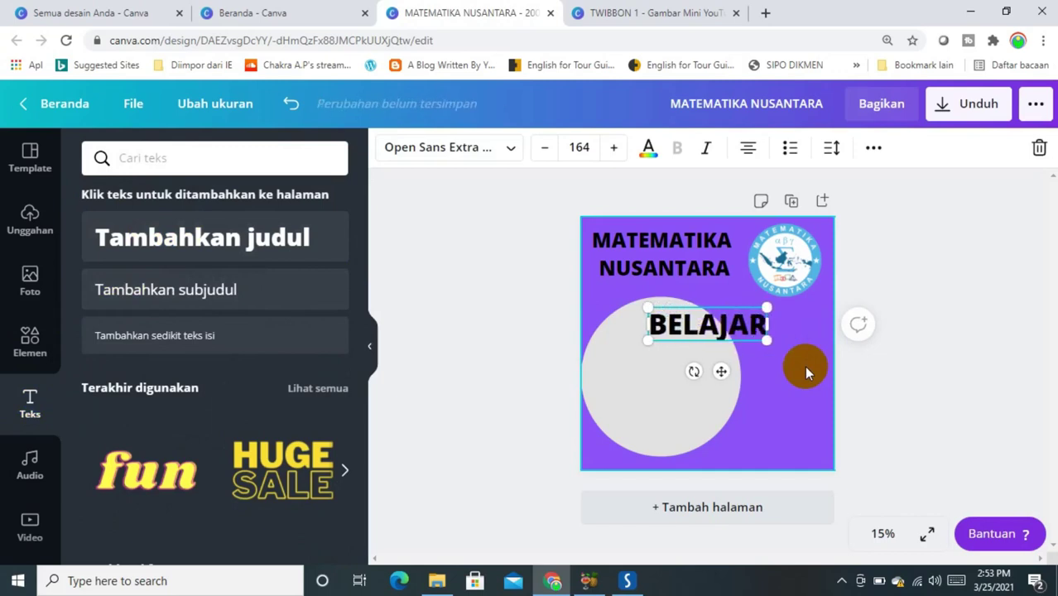
click(790, 384)
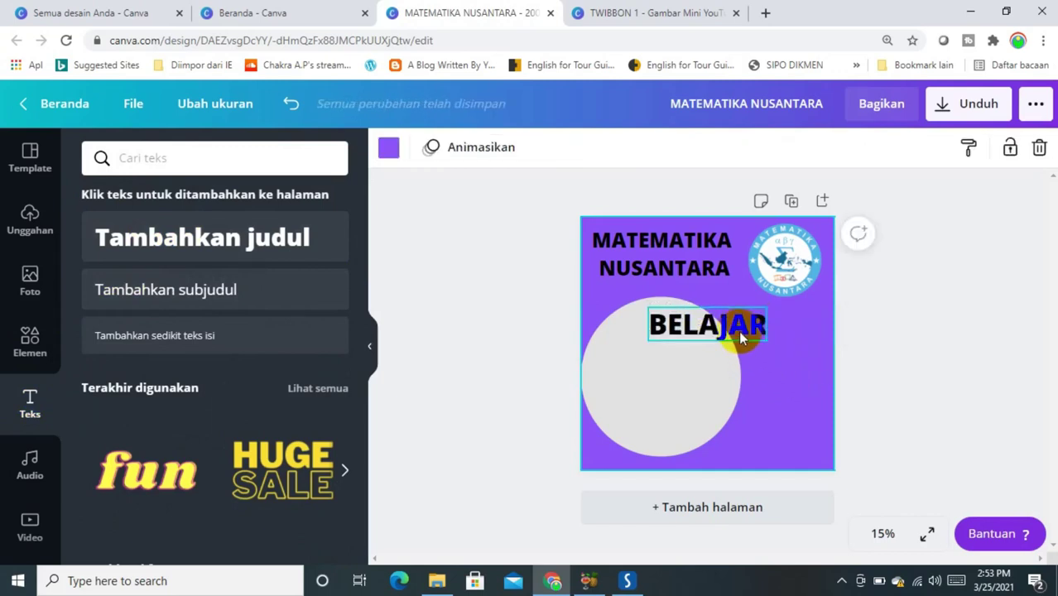
click(741, 333)
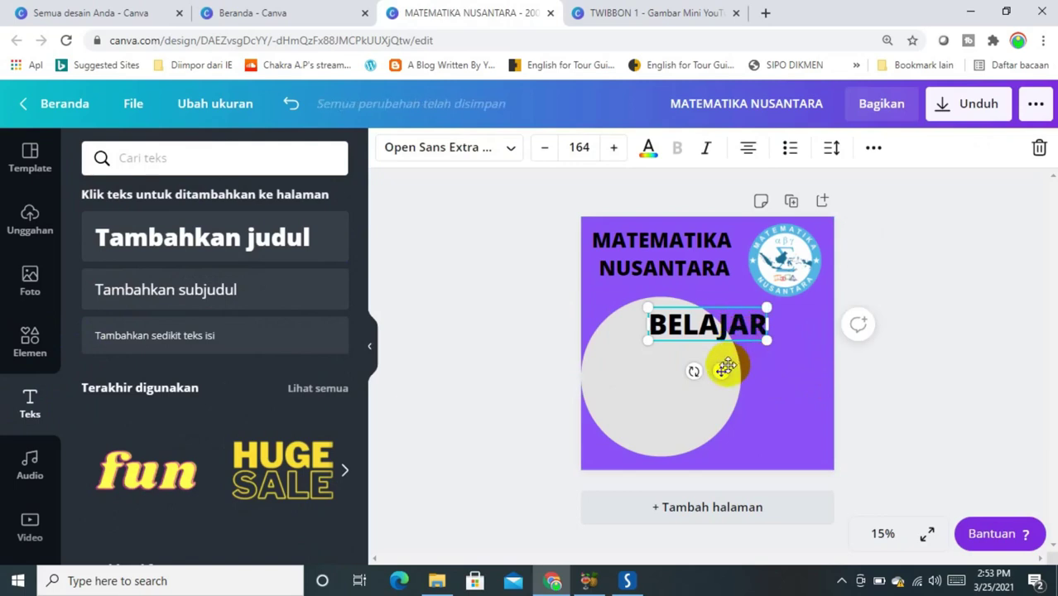
drag(726, 369, 777, 367)
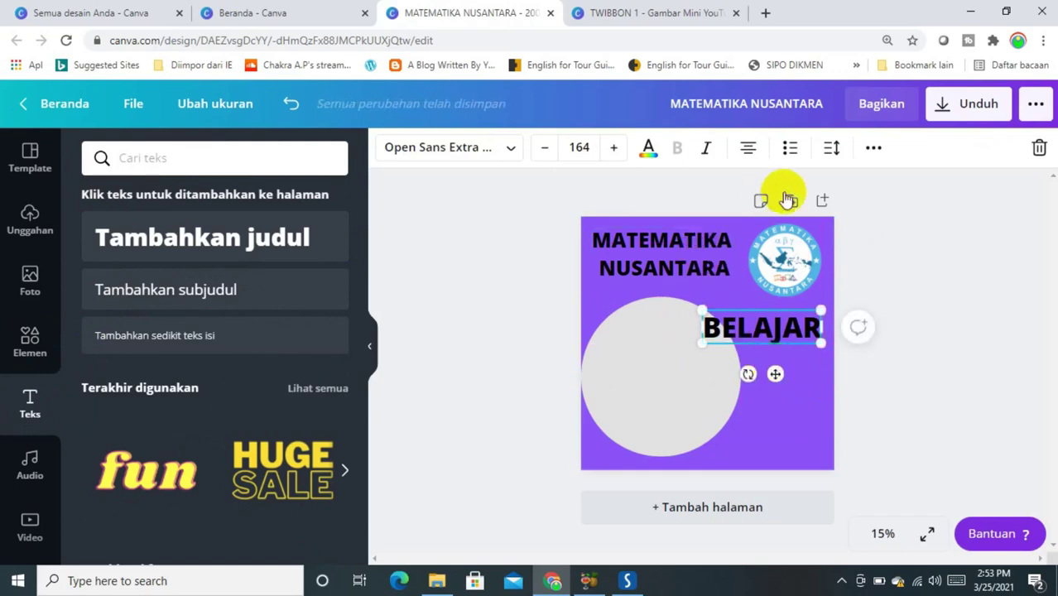
Apply a Splice effect to BELAJAR: offset 26, black shadow, near-white letters
click(874, 148)
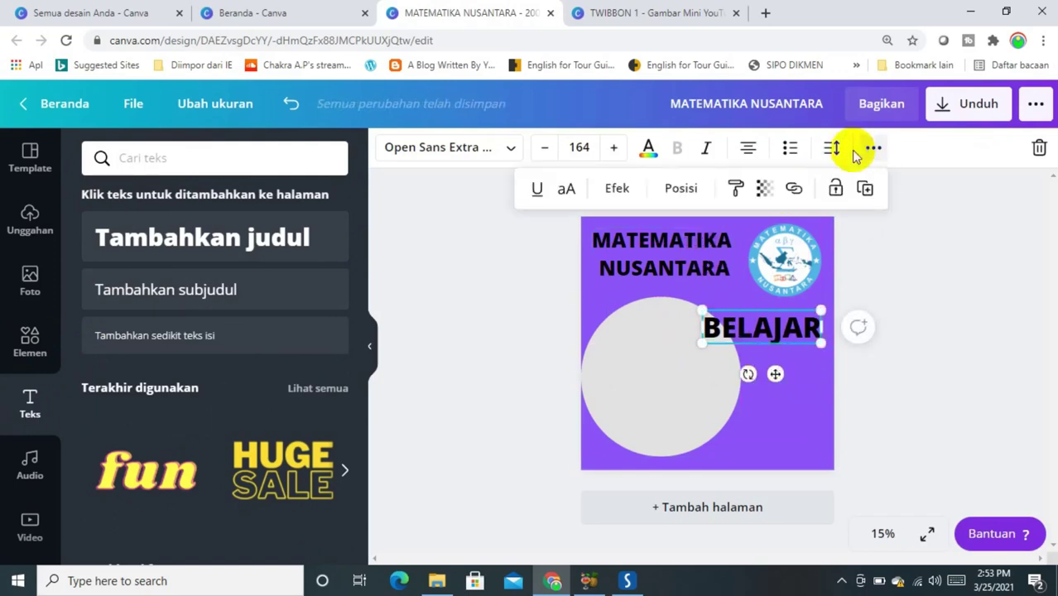
click(620, 190)
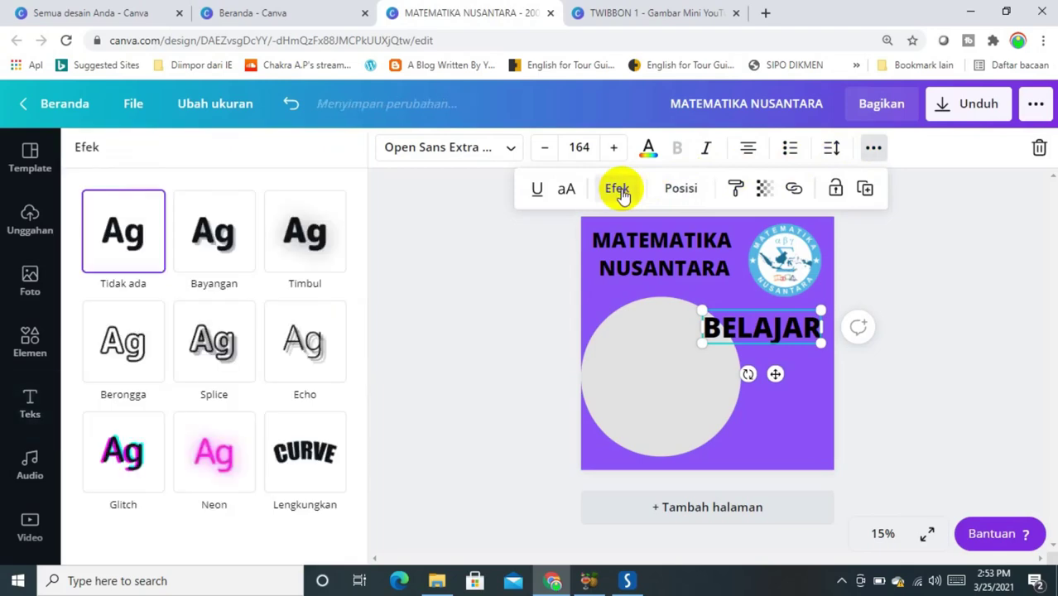
click(231, 356)
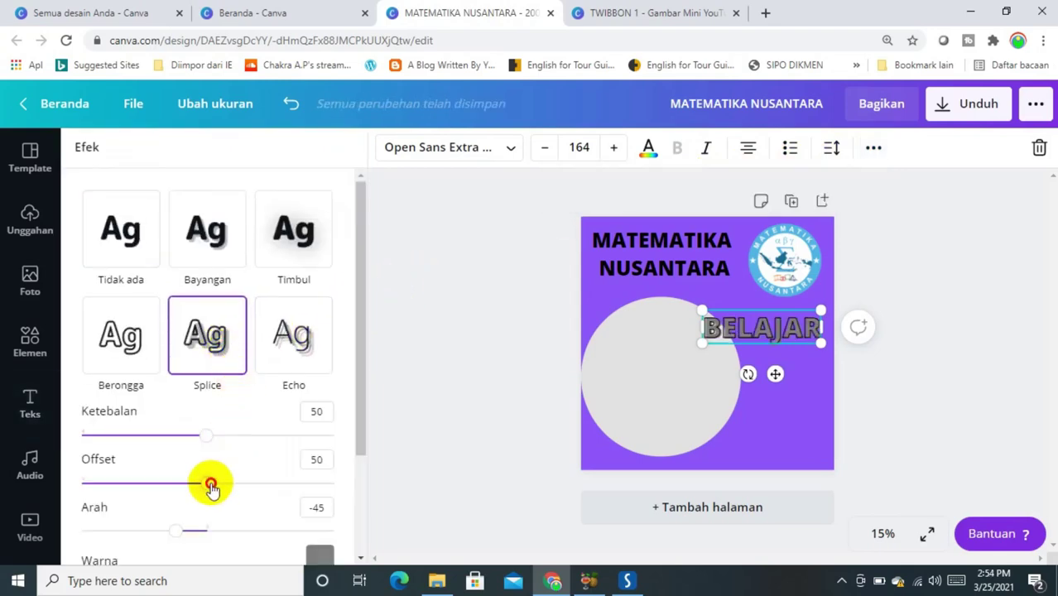
drag(211, 489, 147, 484)
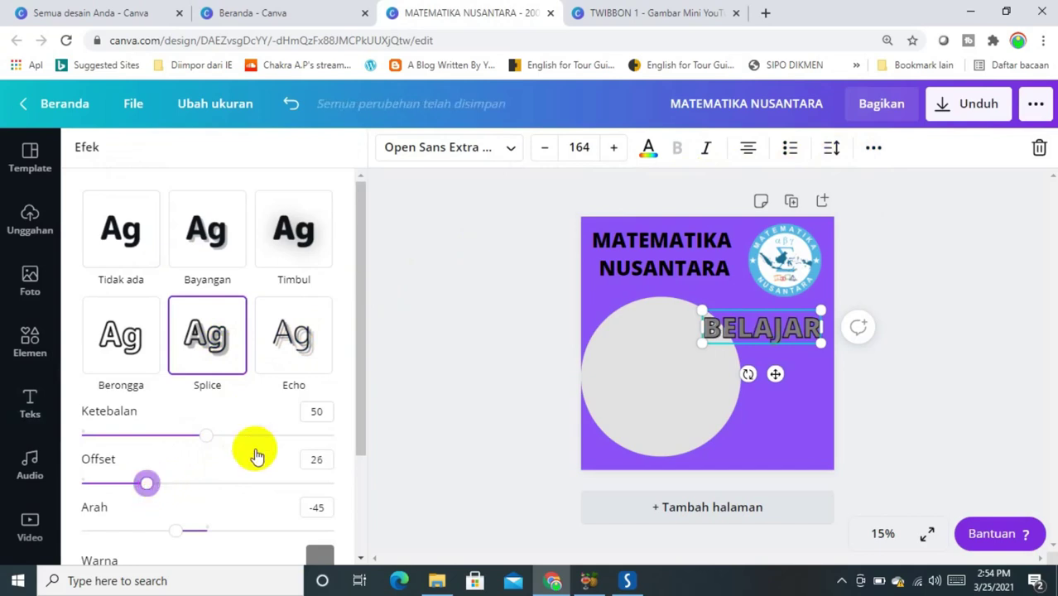
drag(359, 430, 366, 477)
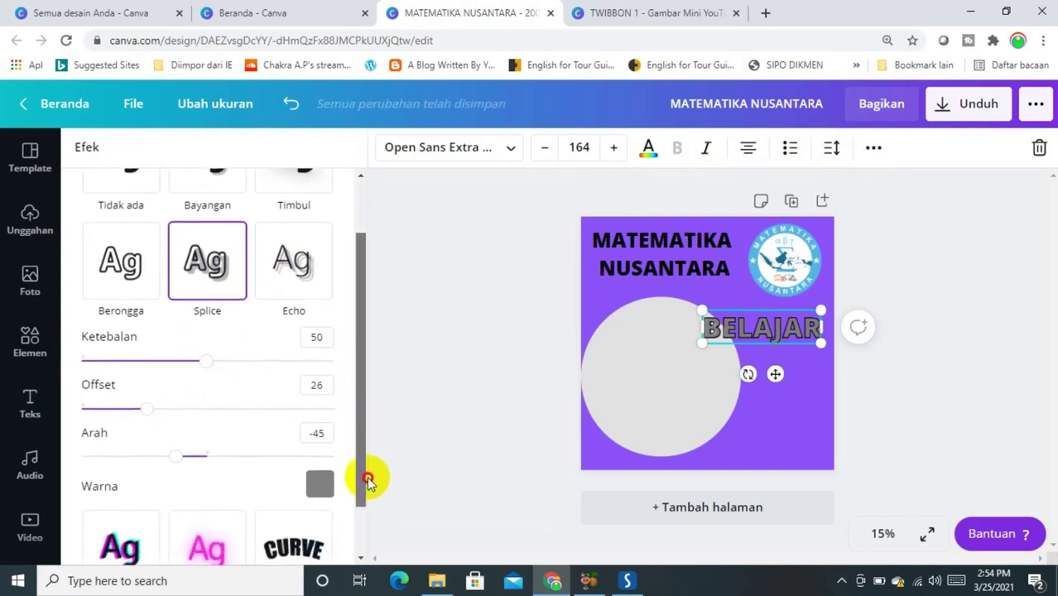
click(320, 475)
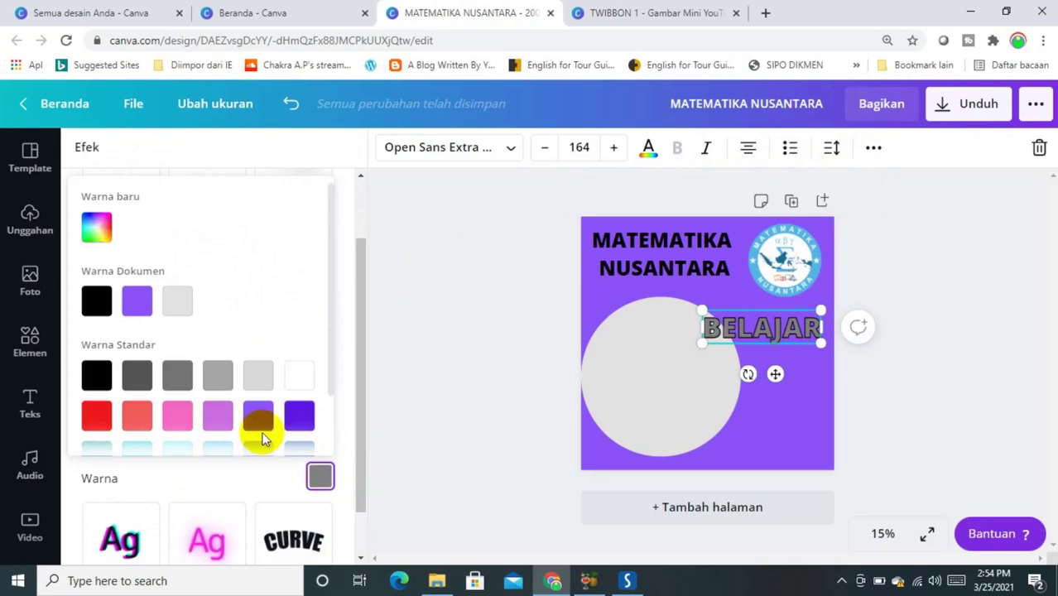
click(96, 303)
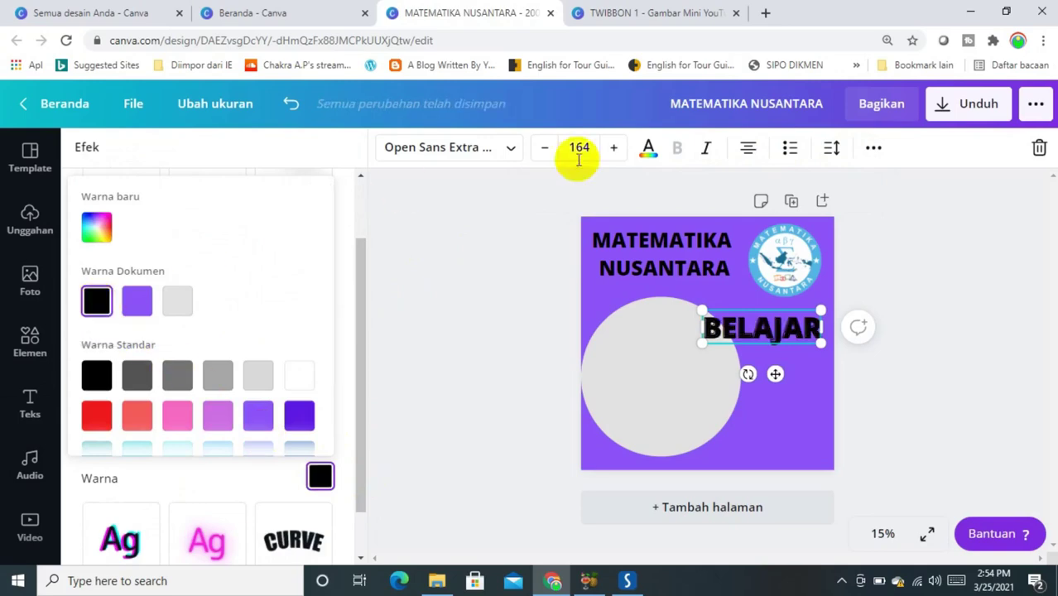
click(648, 151)
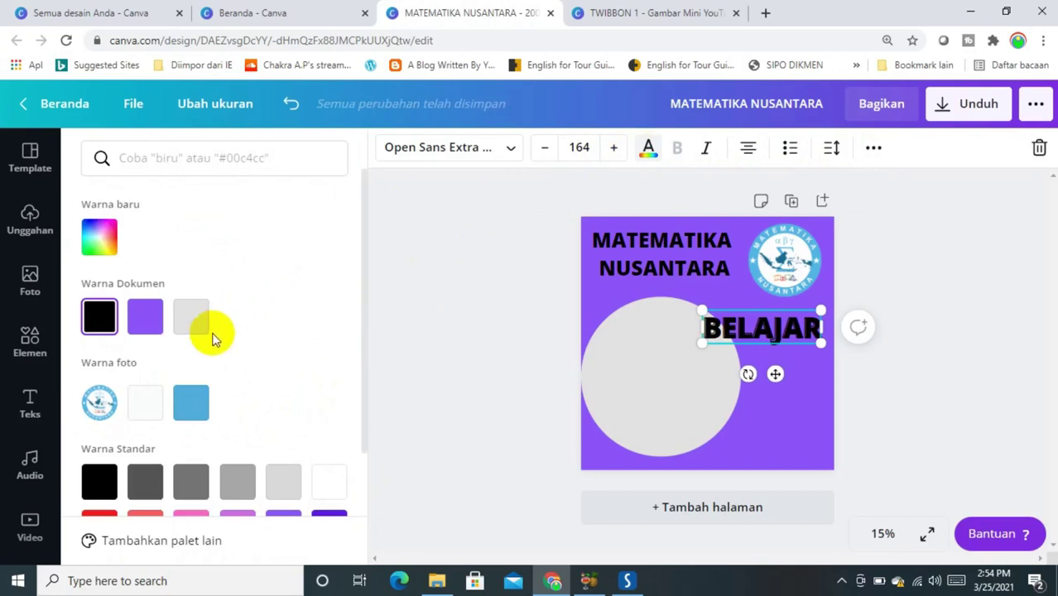
click(146, 406)
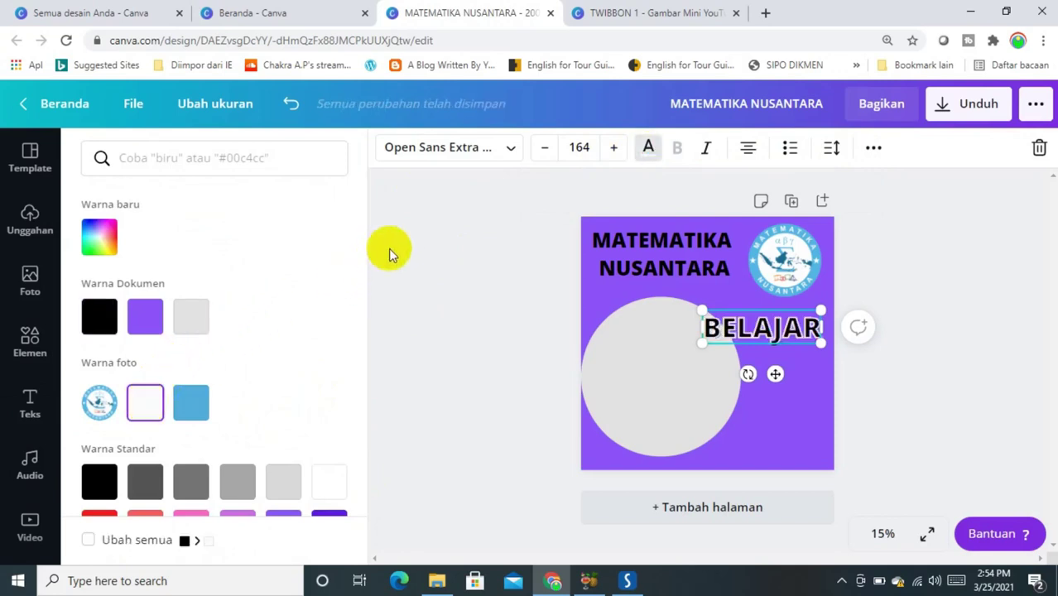
Change BELAJAR to the Peace Sans font and shrink it to size 148
click(510, 150)
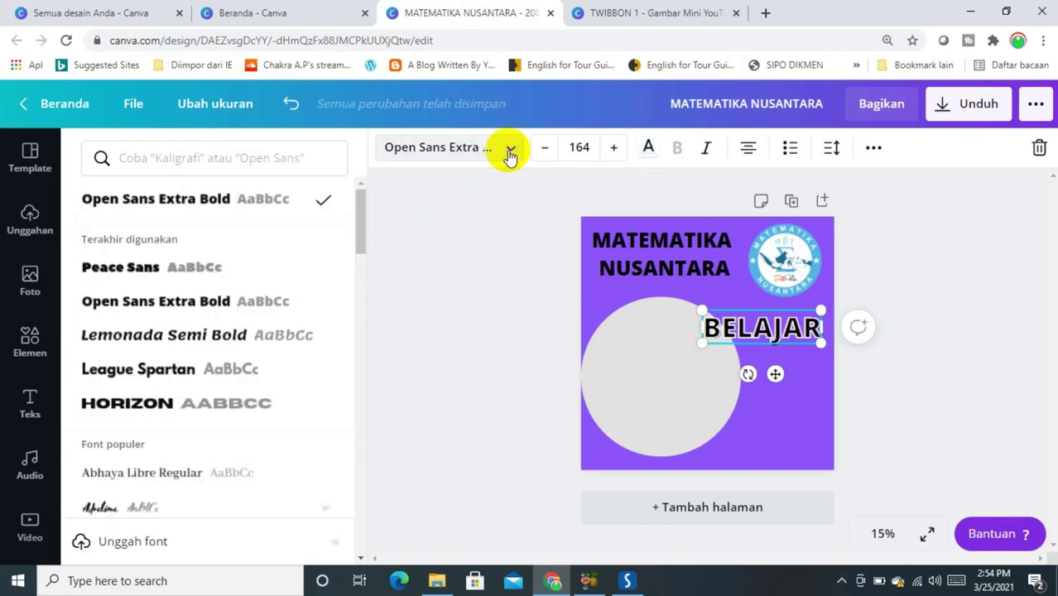
click(135, 276)
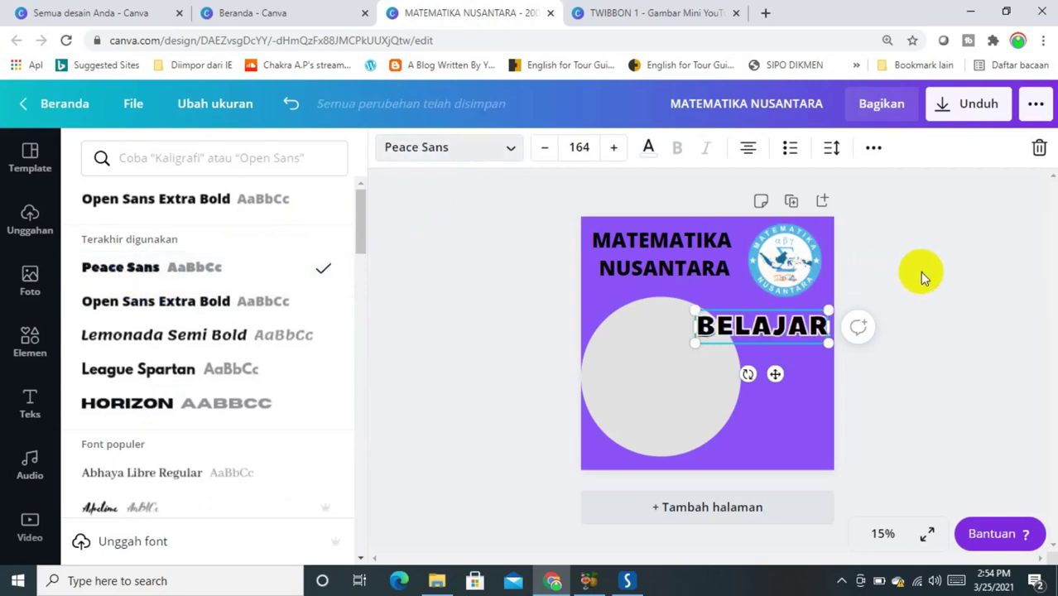
key(Escape)
click(934, 361)
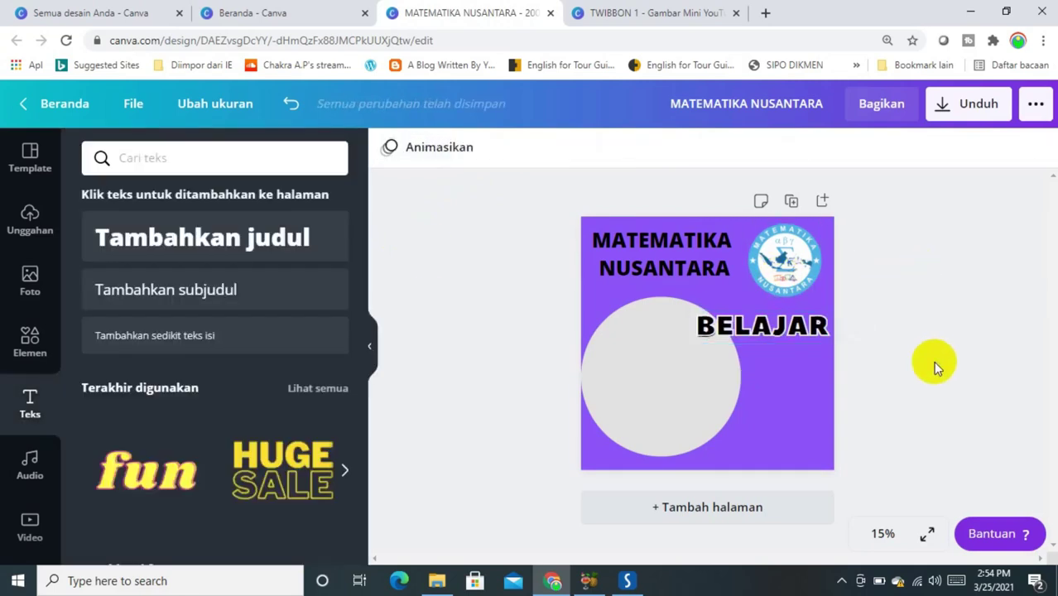
click(809, 336)
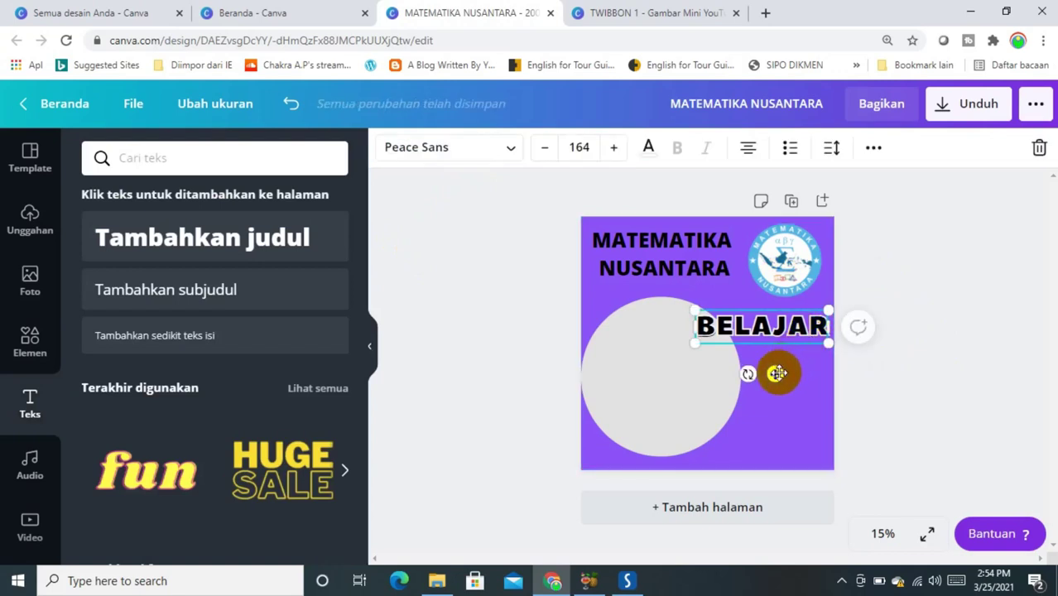
mouse_move(825, 344)
mouse_down()
mouse_move(805, 340)
mouse_move(816, 340)
mouse_up()
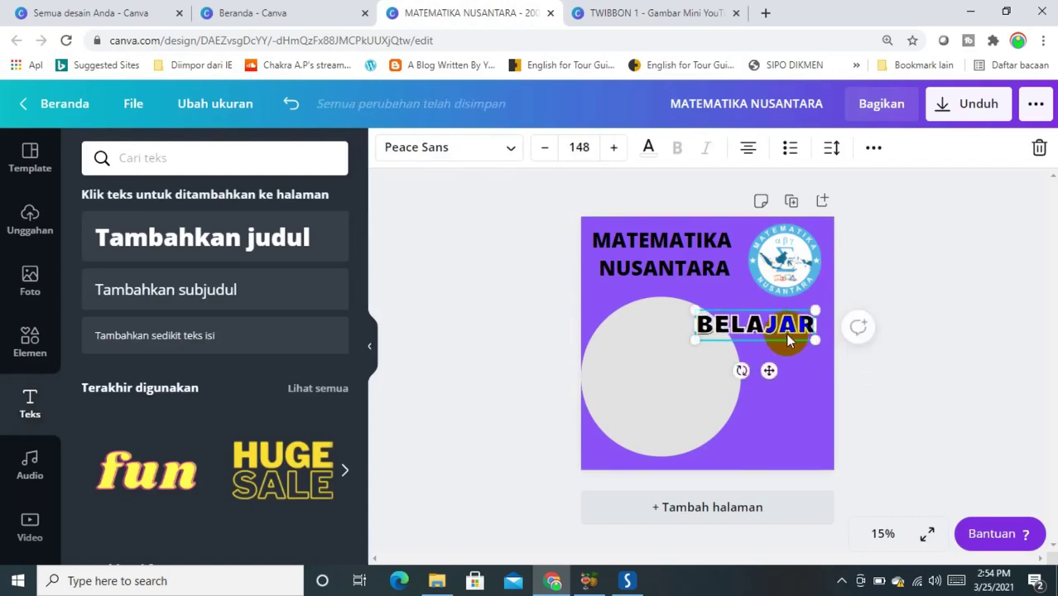
click(773, 372)
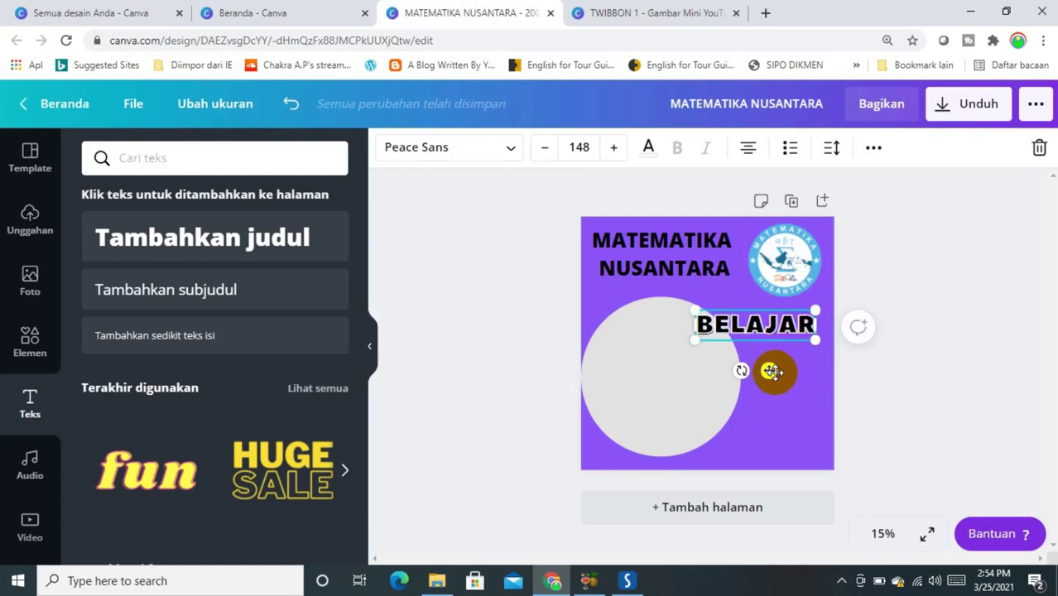
mouse_move(772, 372)
mouse_down()
mouse_move(790, 402)
mouse_move(765, 334)
mouse_up()
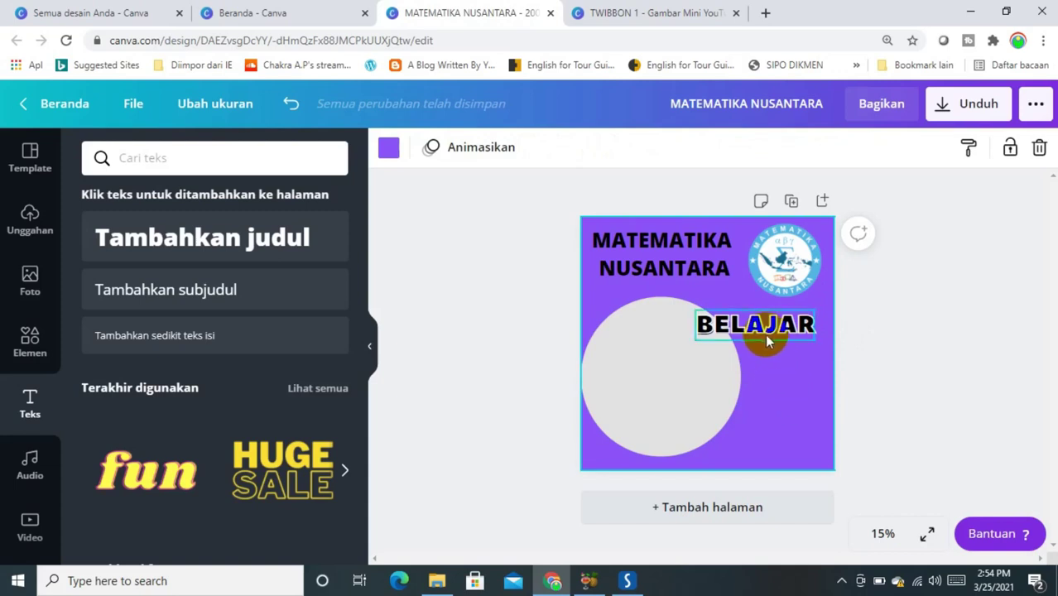
click(764, 330)
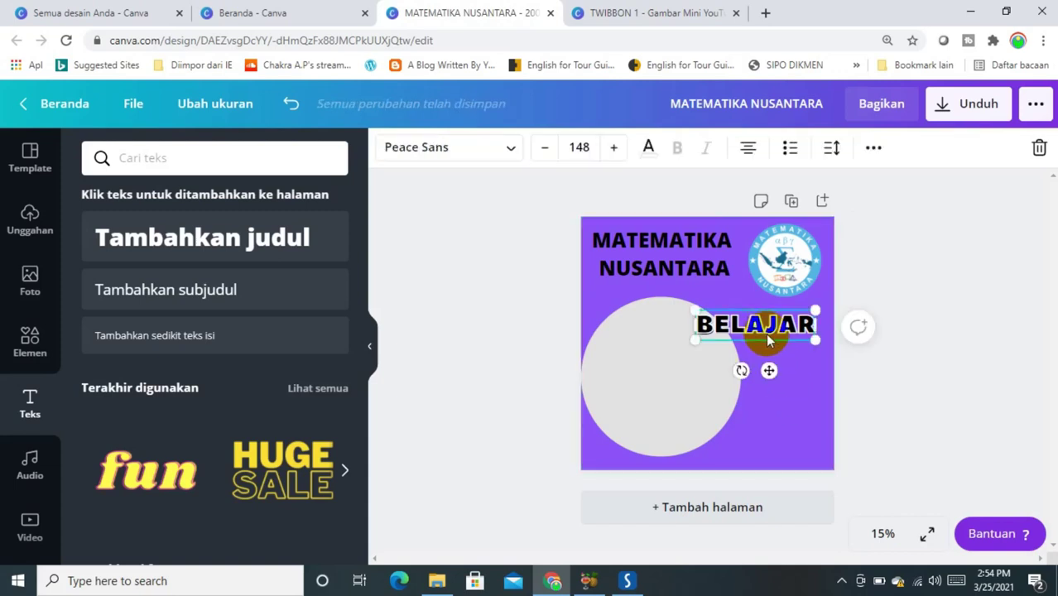
Duplicate BELAJAR into four lines staggered down the right side
key(shift+Right)
key(shift+Down)
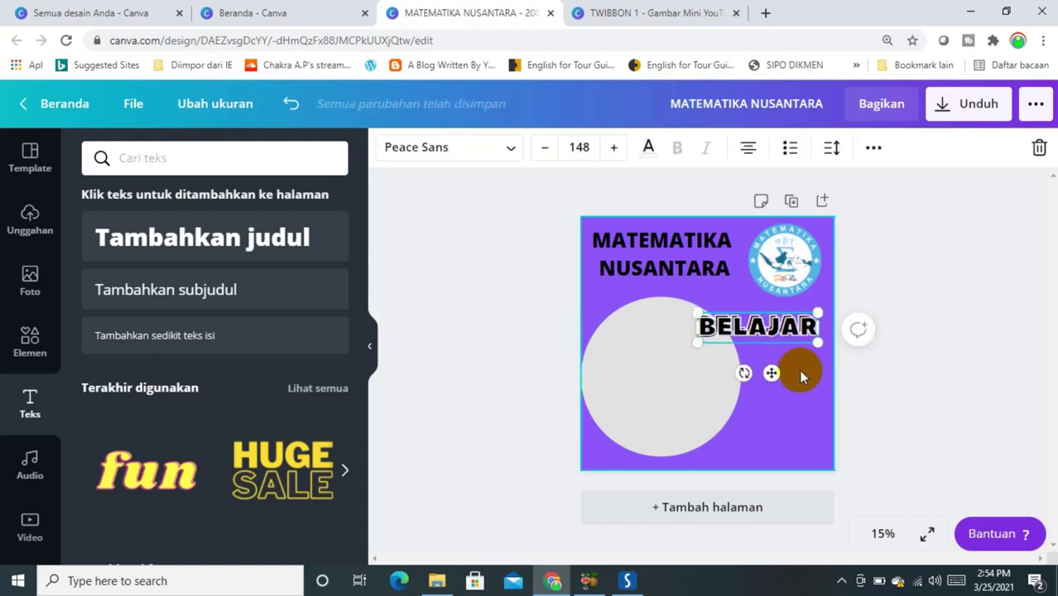
click(798, 369)
mouse_move(798, 370)
mouse_down()
mouse_move(792, 332)
mouse_move(801, 365)
mouse_up()
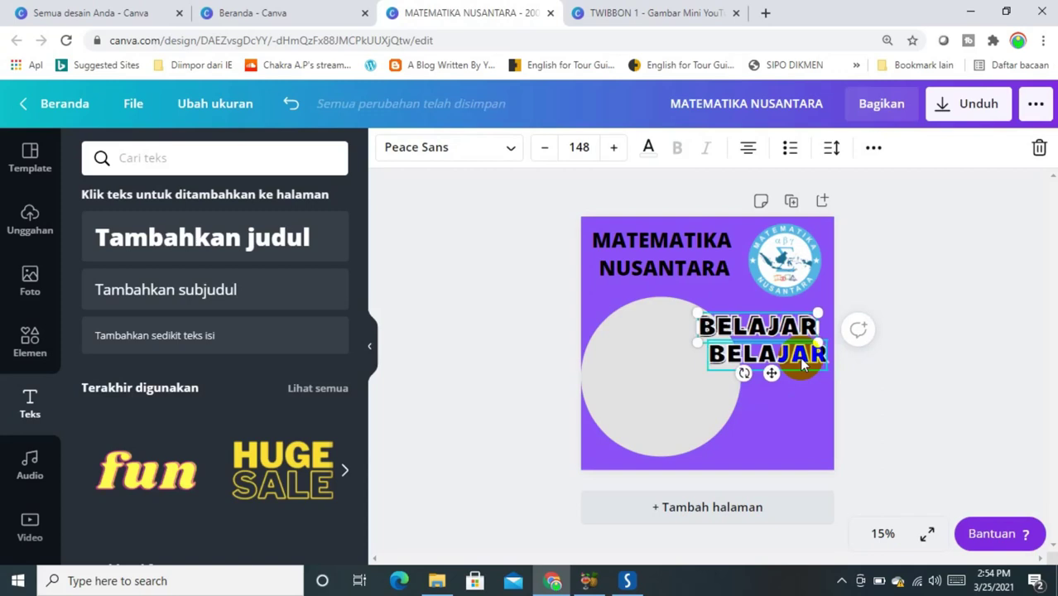
mouse_move(802, 364)
mouse_down()
mouse_move(778, 406)
mouse_move(781, 432)
mouse_up()
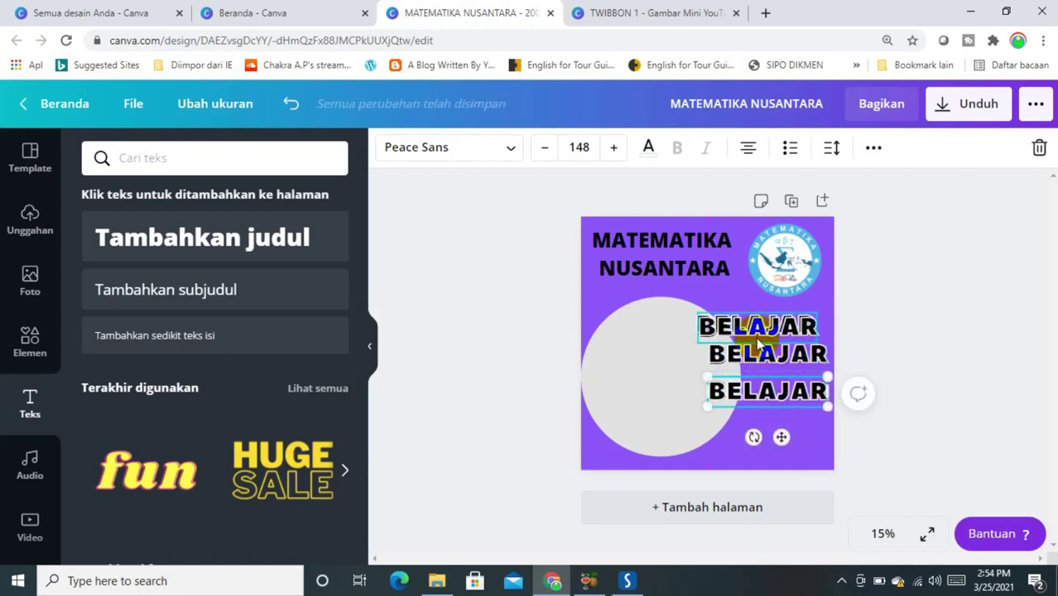
drag(756, 339, 799, 468)
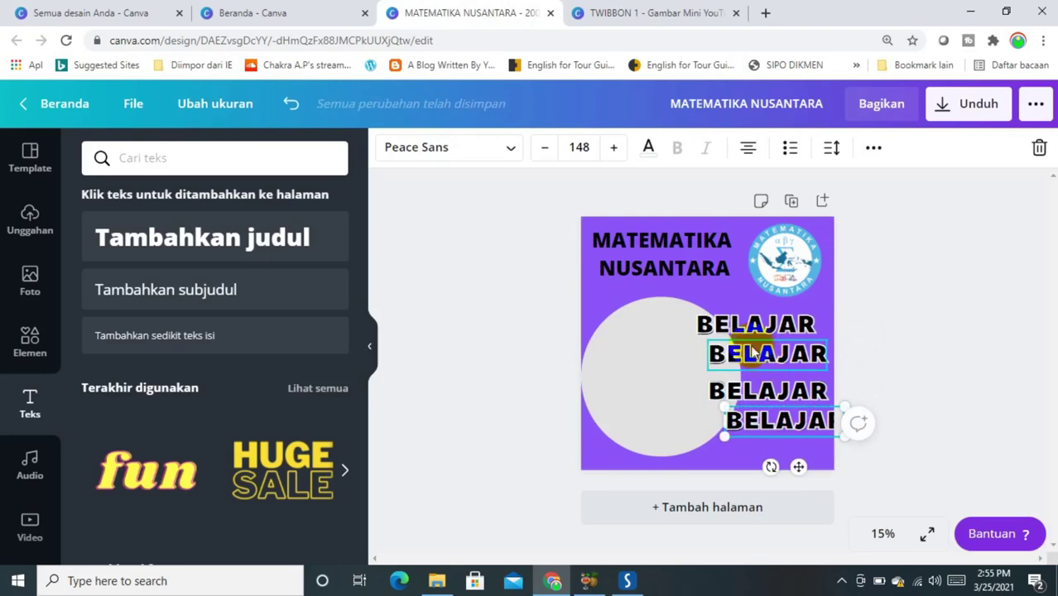
mouse_move(741, 328)
mouse_down()
mouse_move(726, 329)
mouse_move(771, 354)
mouse_up()
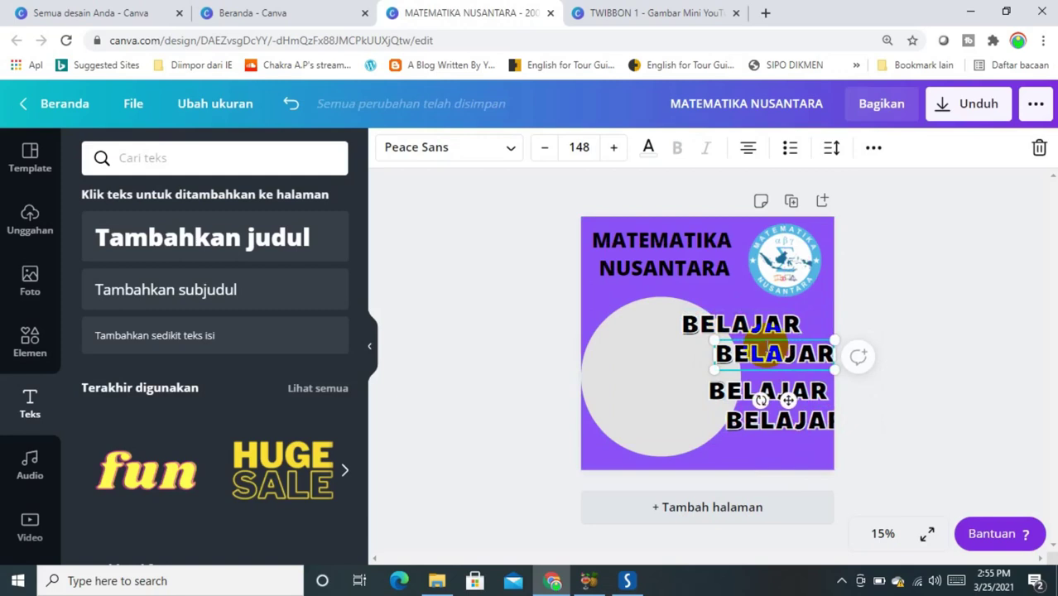
Retype the second line as BERBAGI and the third as MEMOTIVASI, widened to one line
double_click(769, 347)
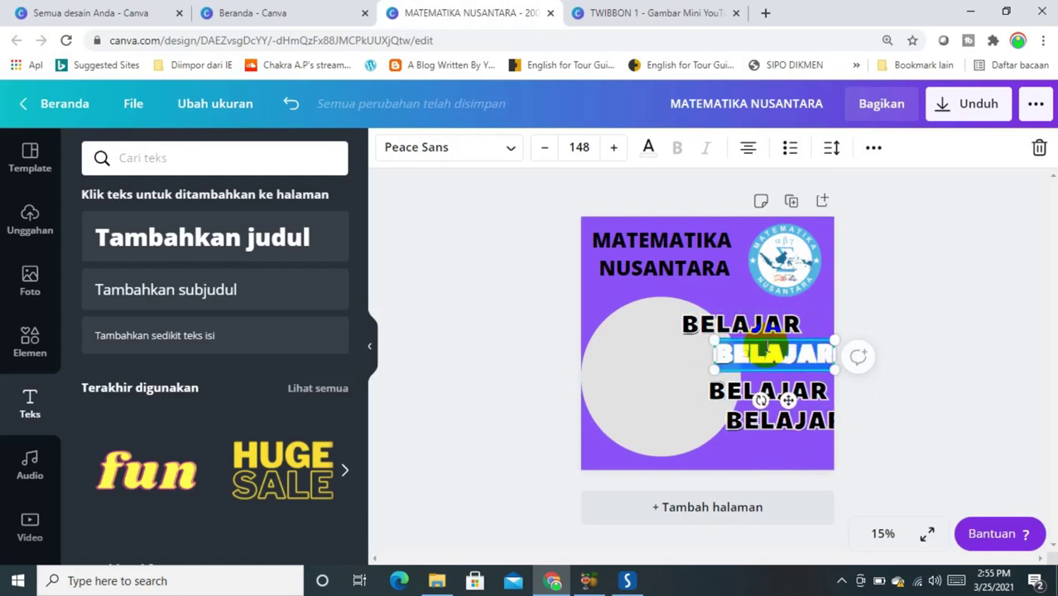
text(BERBAG)
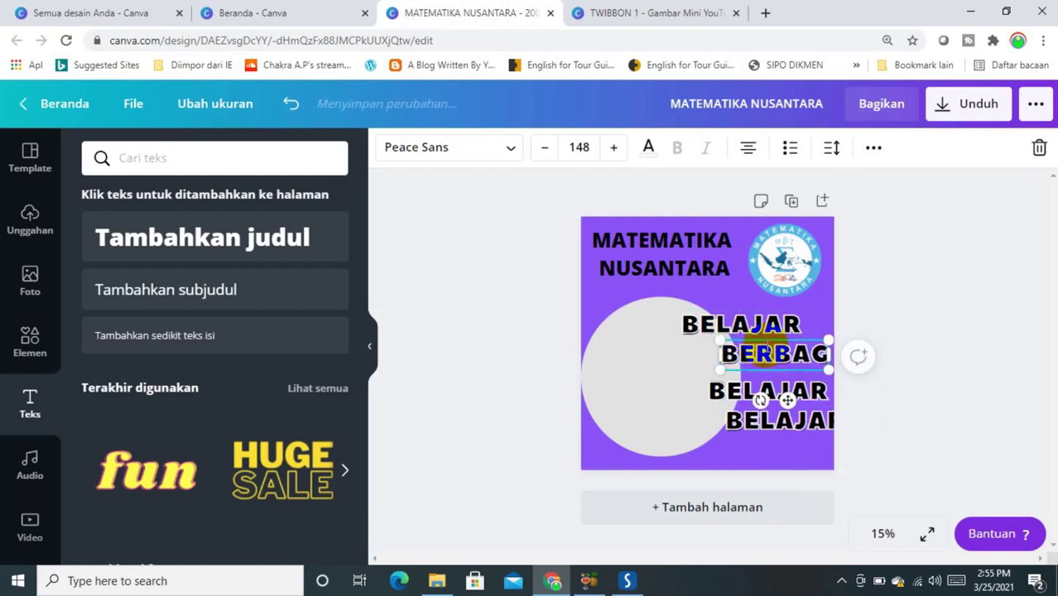
text(I)
click(772, 393)
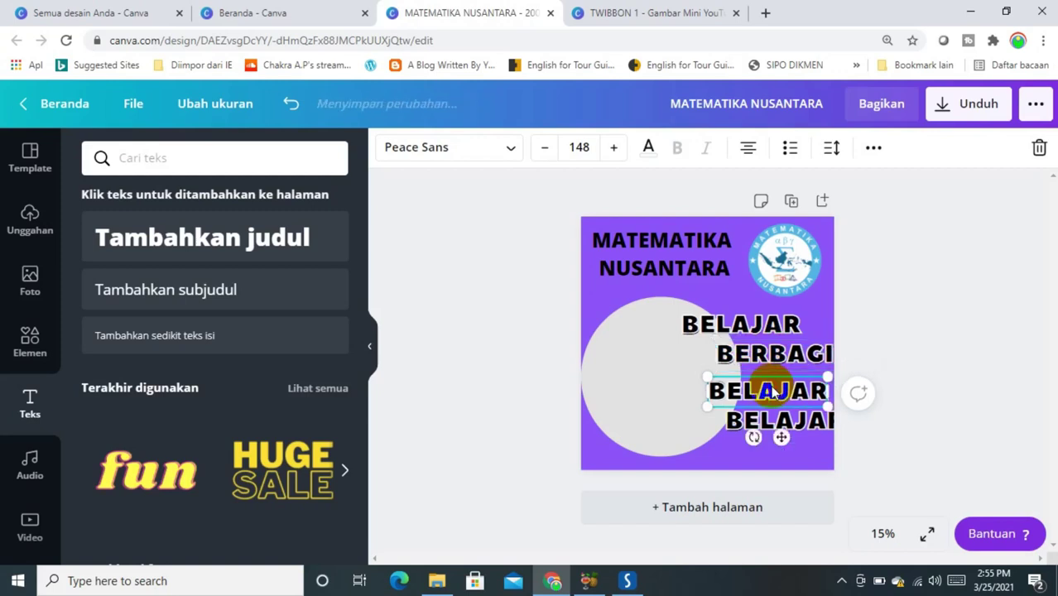
double_click(772, 393)
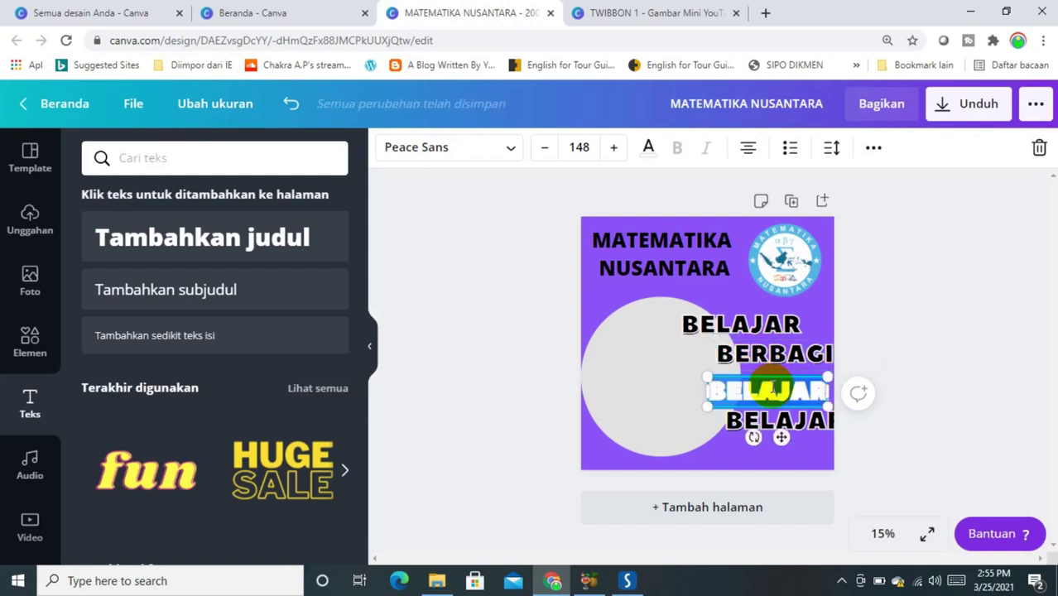
text(MEMO)
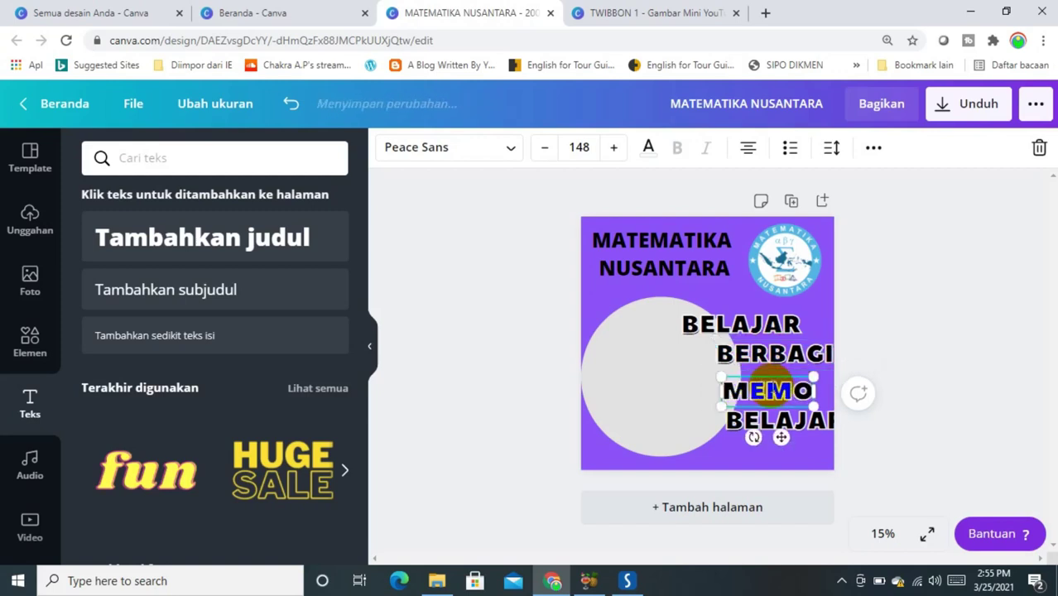
text(TIVAS)
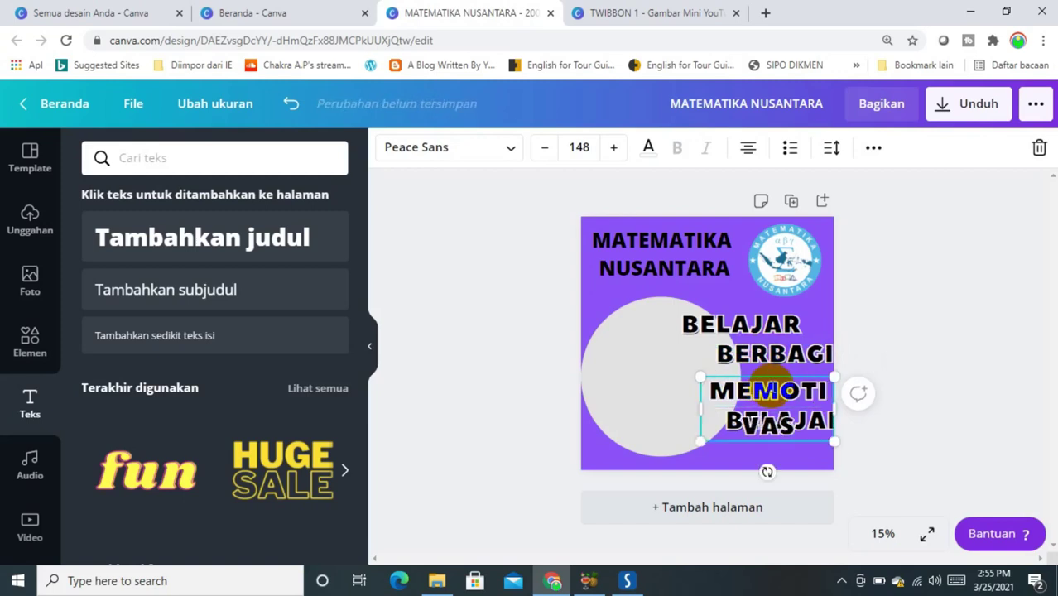
text(I)
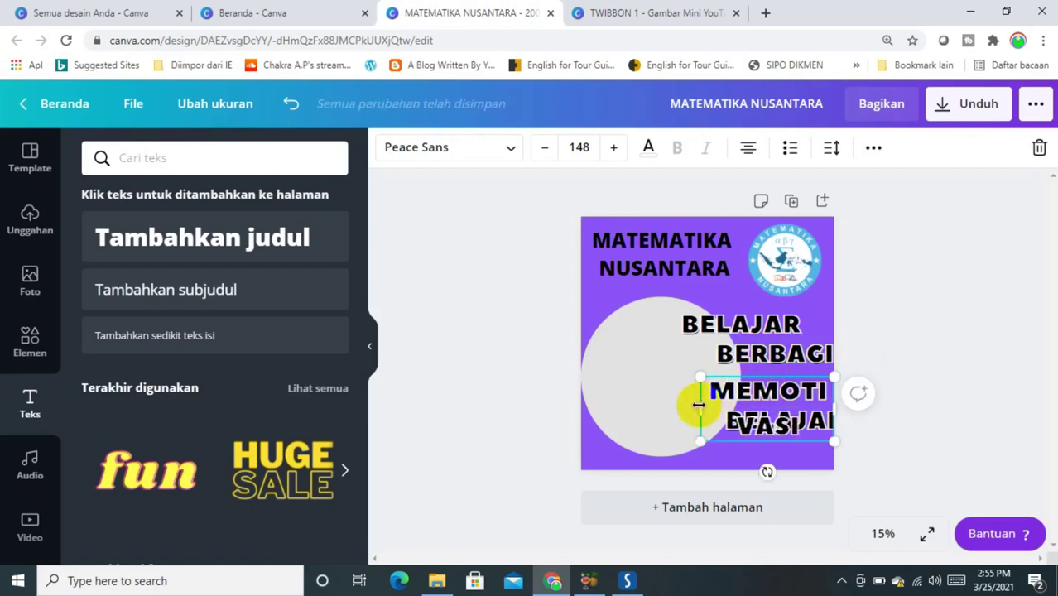
drag(703, 405, 647, 404)
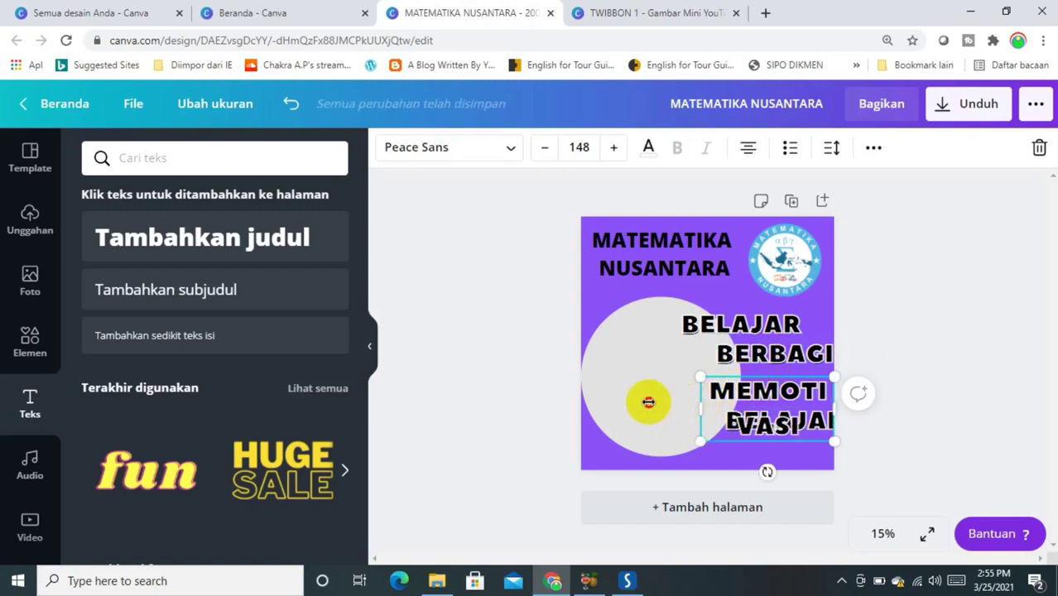
Retype the fourth line as MENGINSPIRASI and widen its box leftward to fit one line
click(774, 426)
click(774, 426)
text(M)
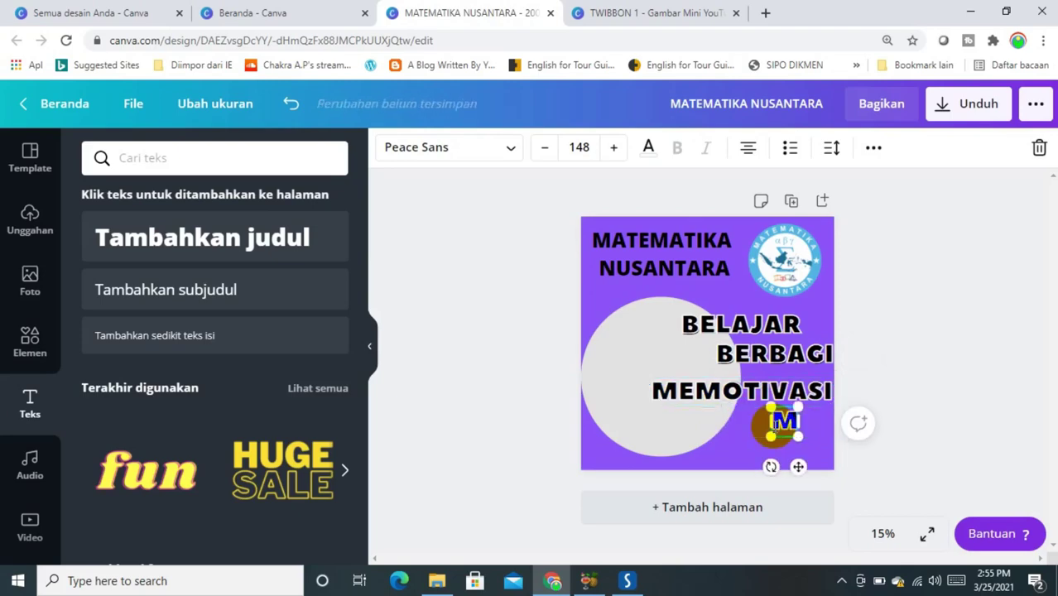
text(ENGINS)
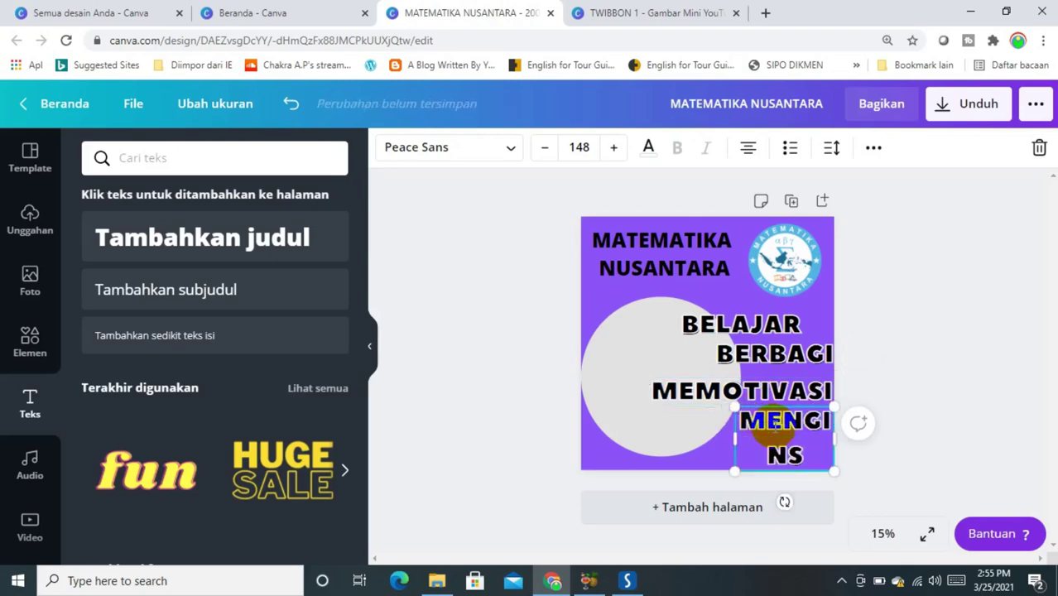
text(PIRASI)
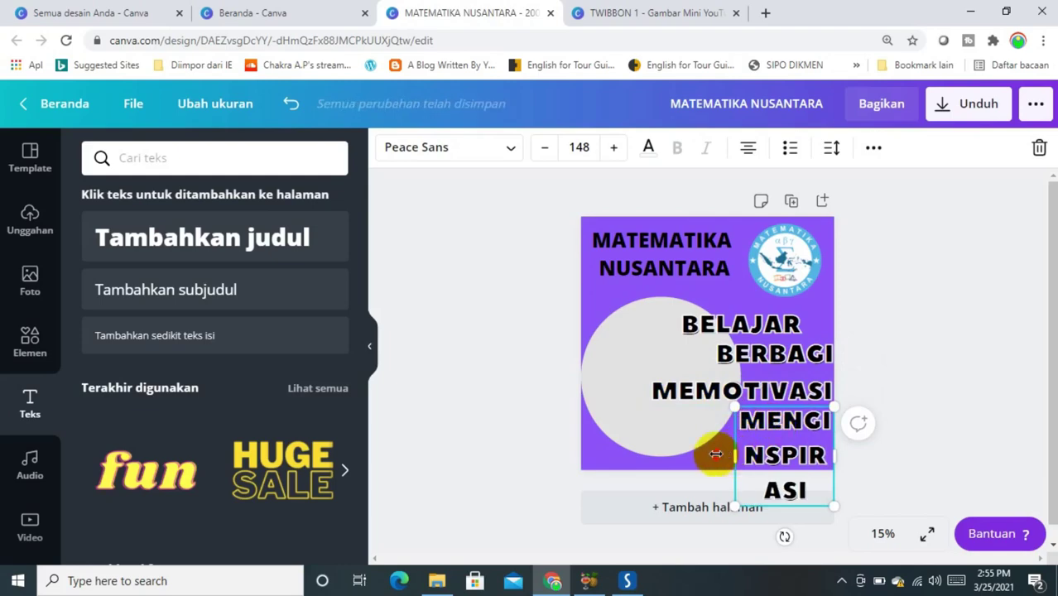
drag(734, 455, 601, 438)
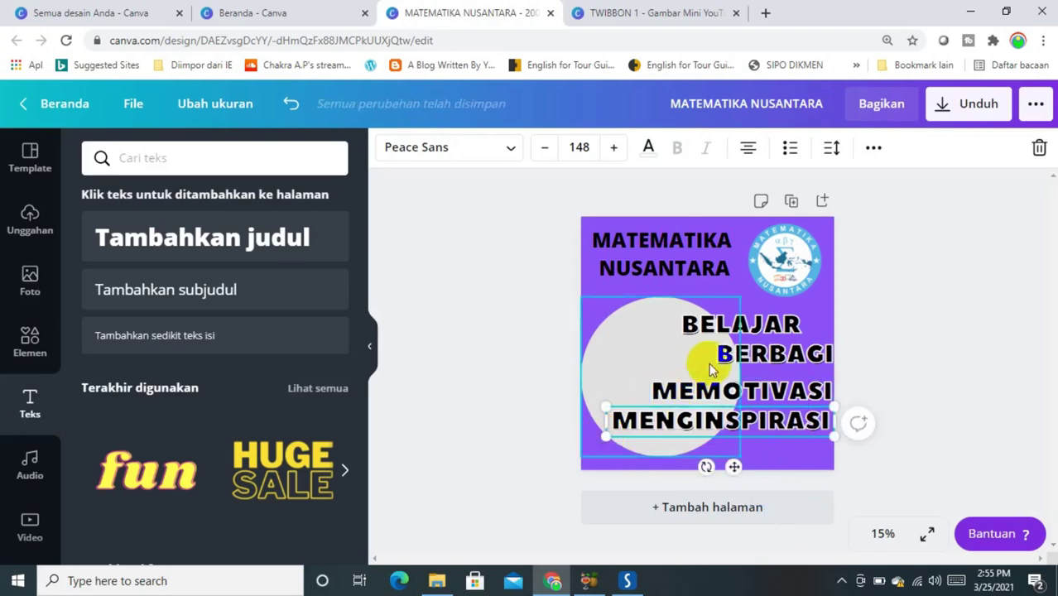
click(722, 336)
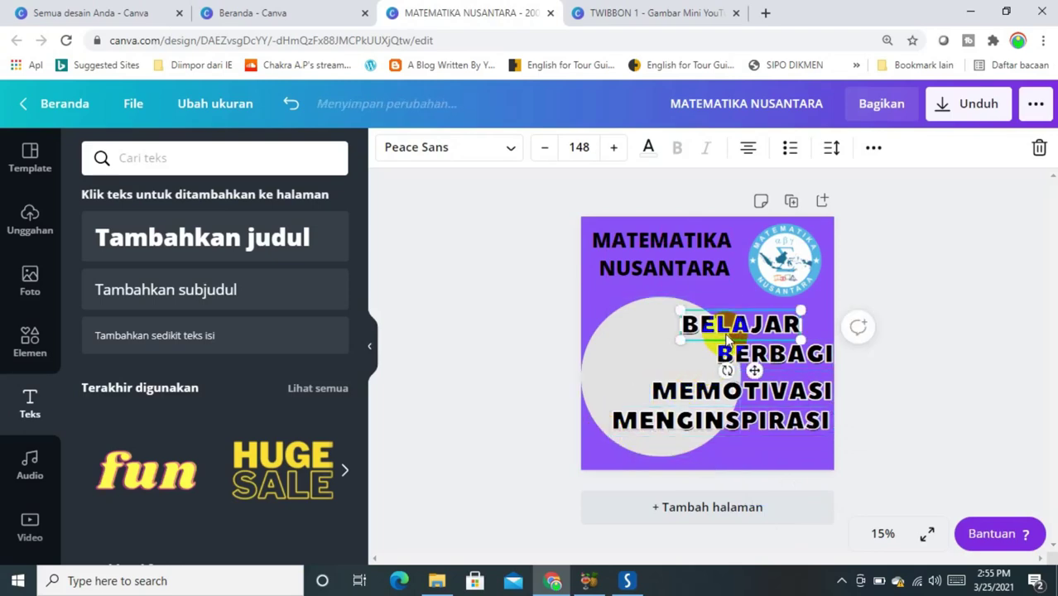
Set BELAJAR, BERBAGI, MEMOTIVASI and MENGINSPIRASI one by one to font size 100
click(594, 149)
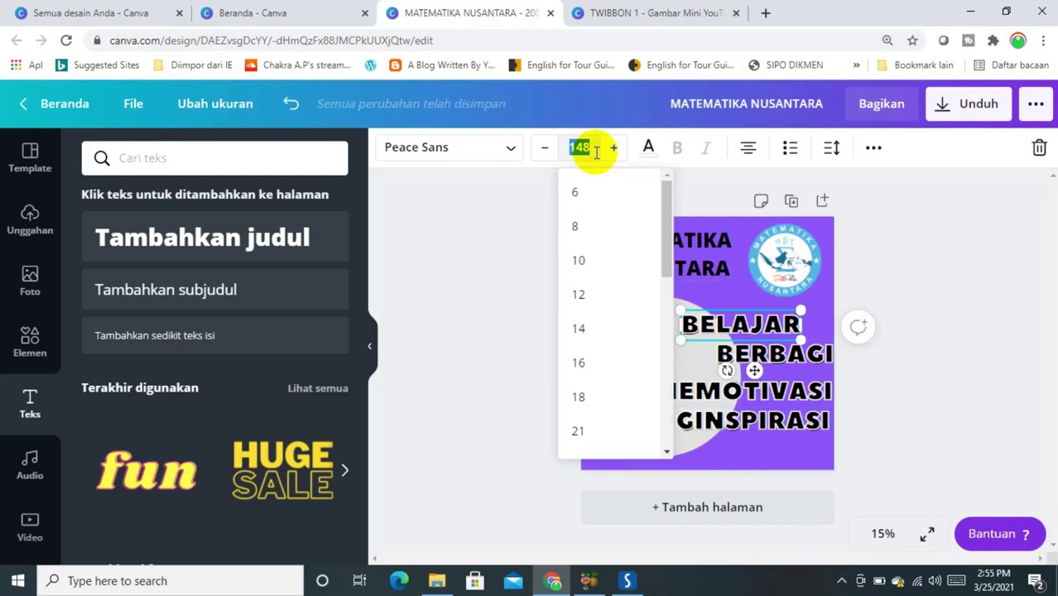
text(100)
key(Return)
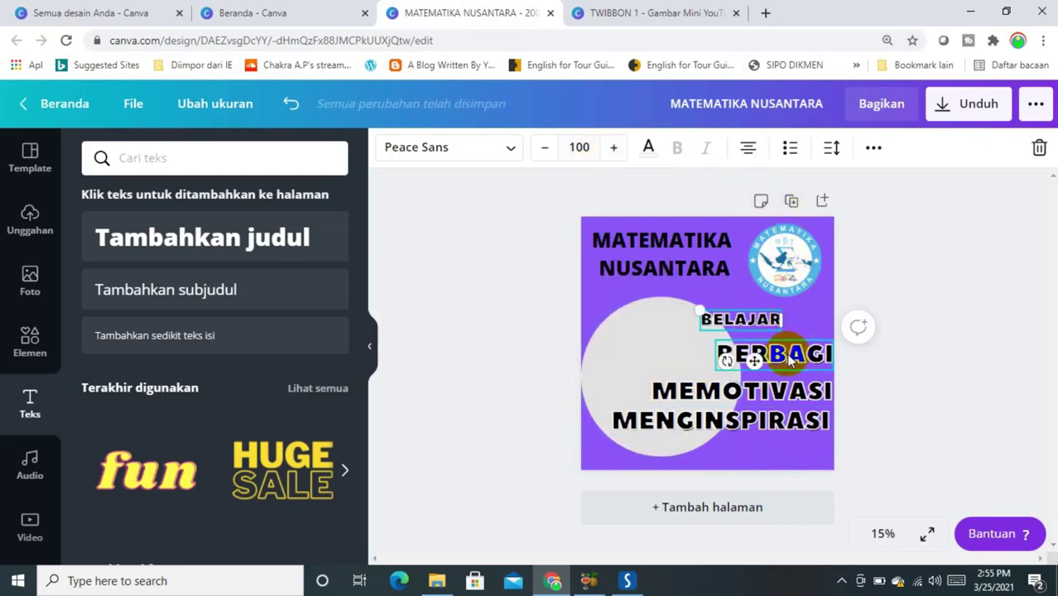
click(783, 351)
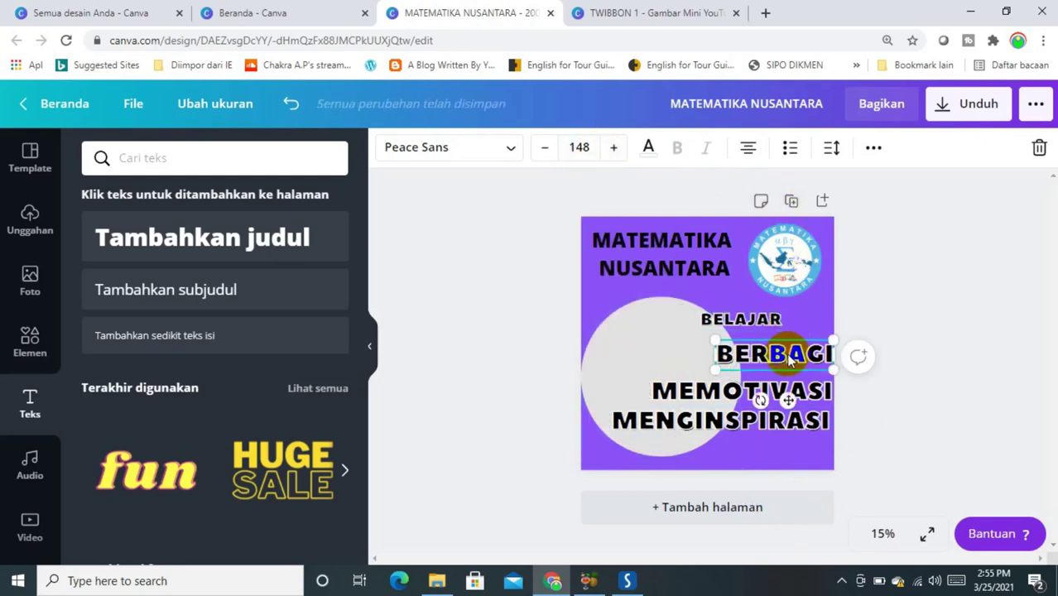
click(593, 153)
key(Return)
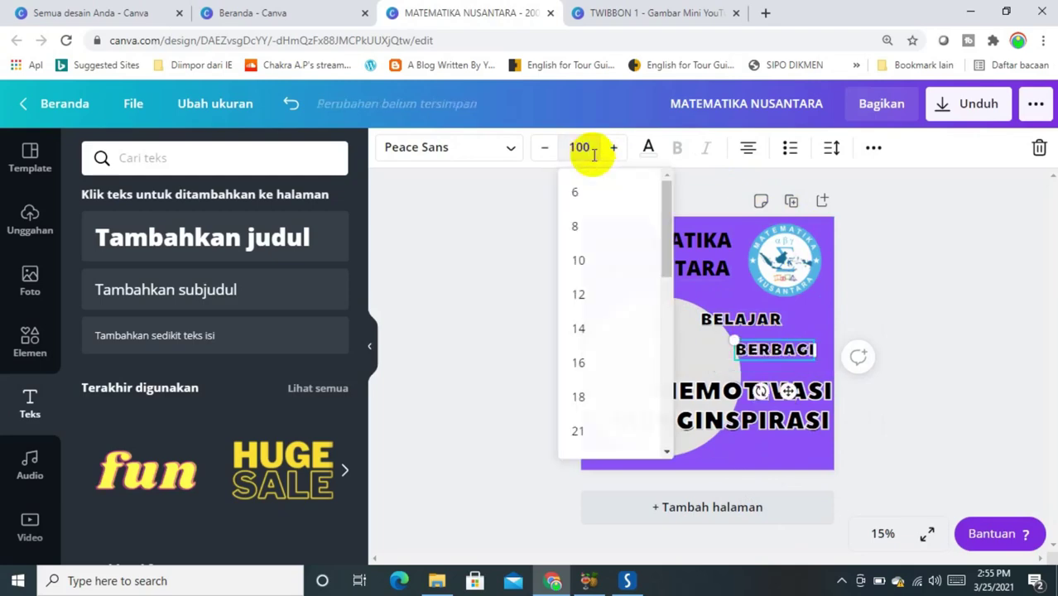
click(689, 391)
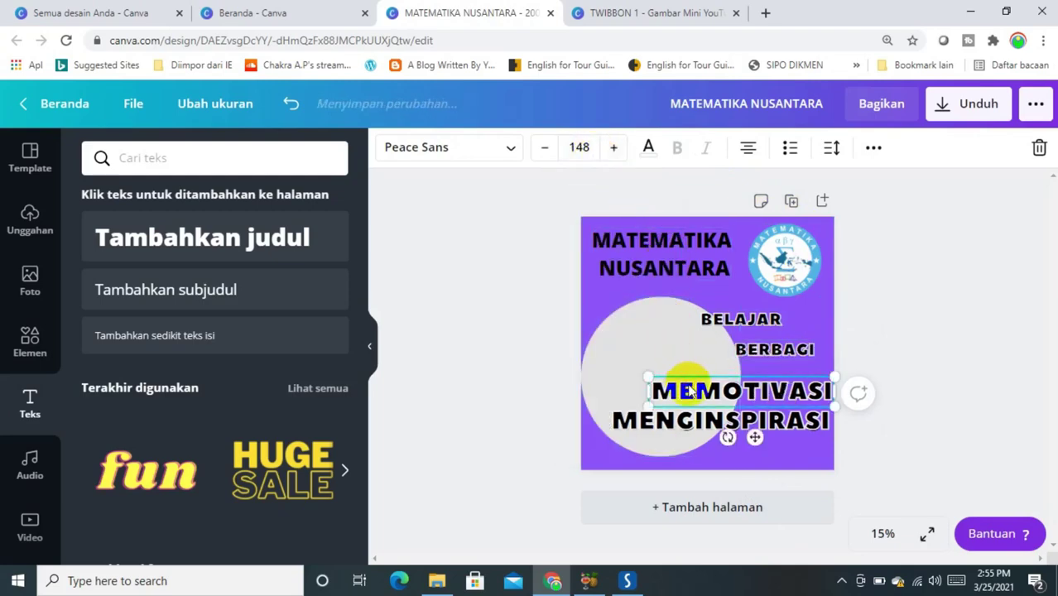
click(590, 150)
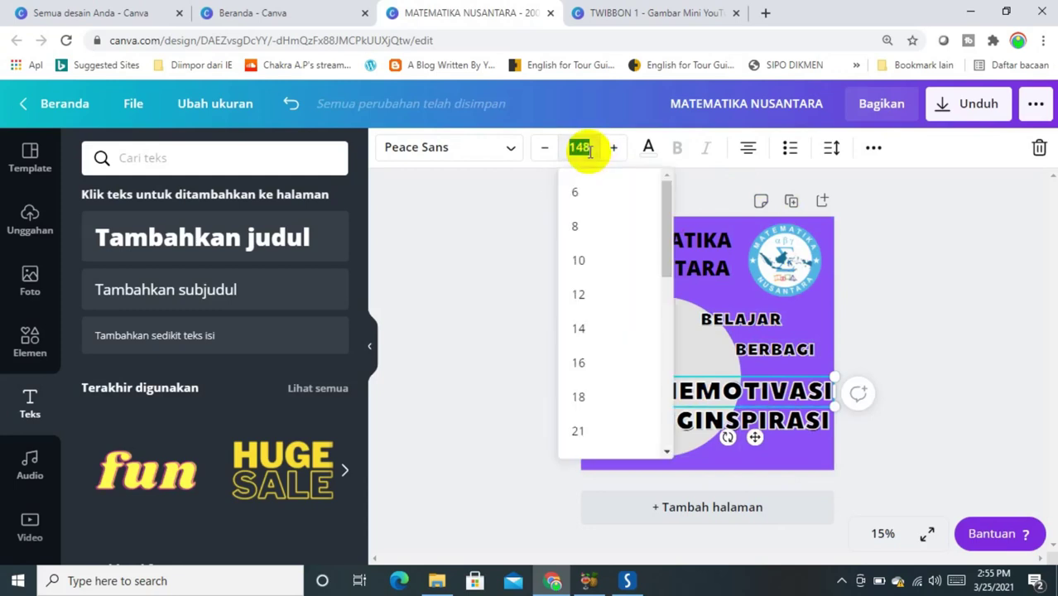
text(100)
key(Return)
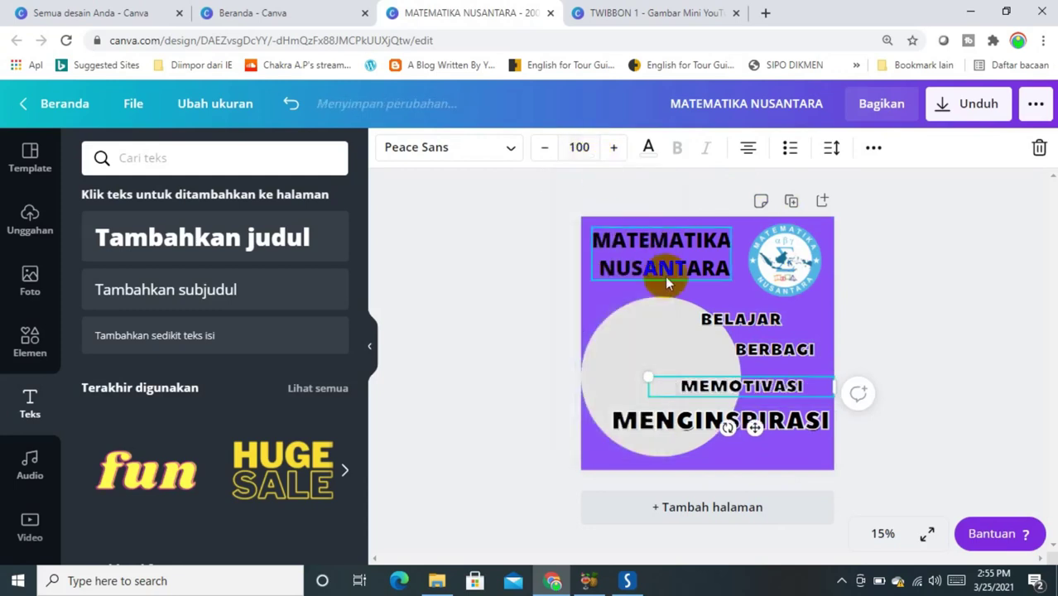
click(687, 423)
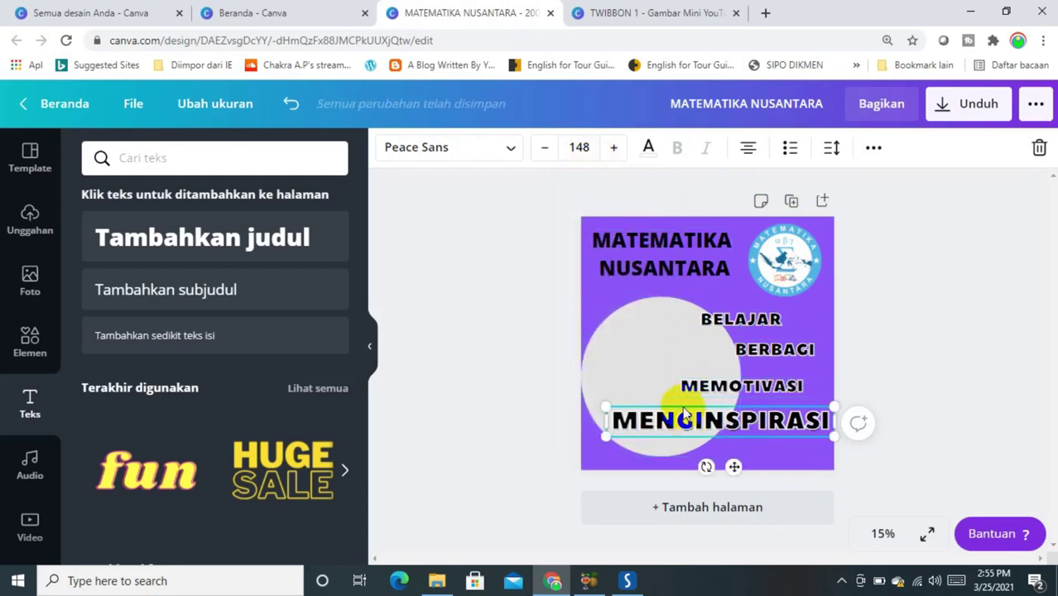
click(593, 148)
text(100)
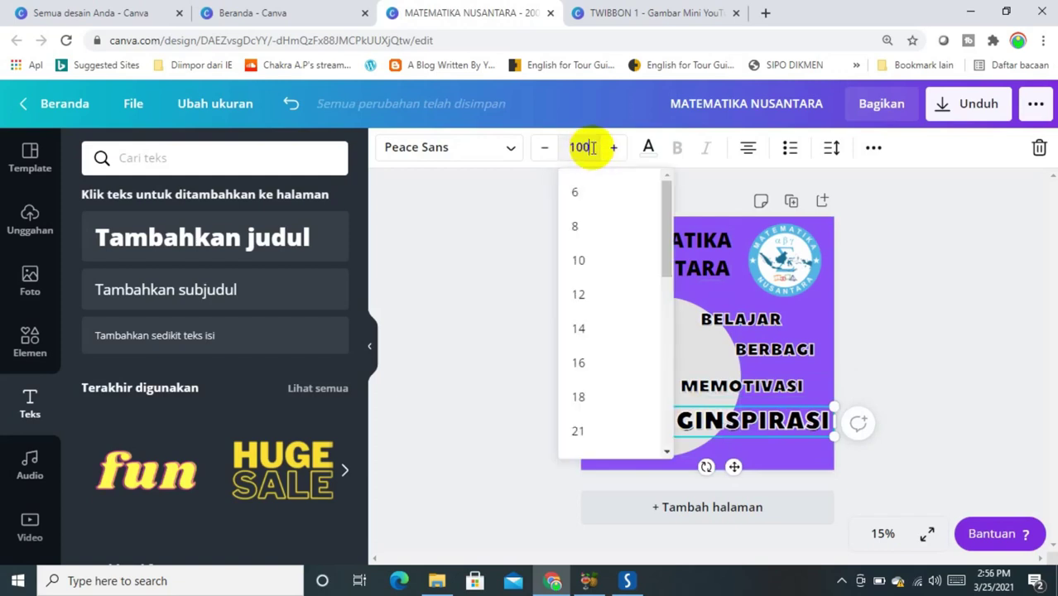
key(Return)
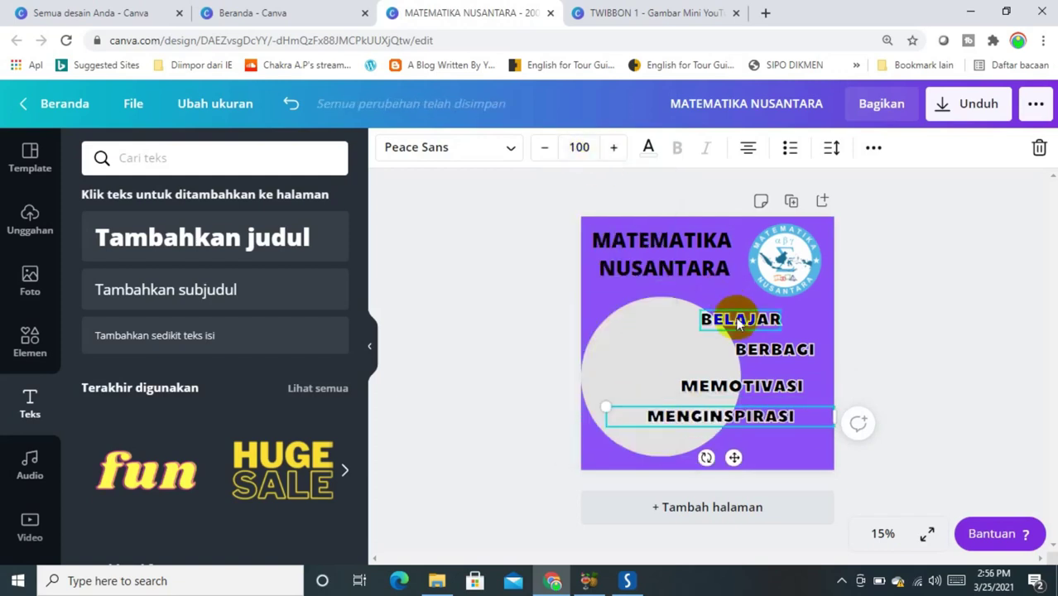
Stack BERBAGI, MEMOTIVASI and MENGINSPIRASI closely beneath BELAJAR
drag(740, 322, 729, 315)
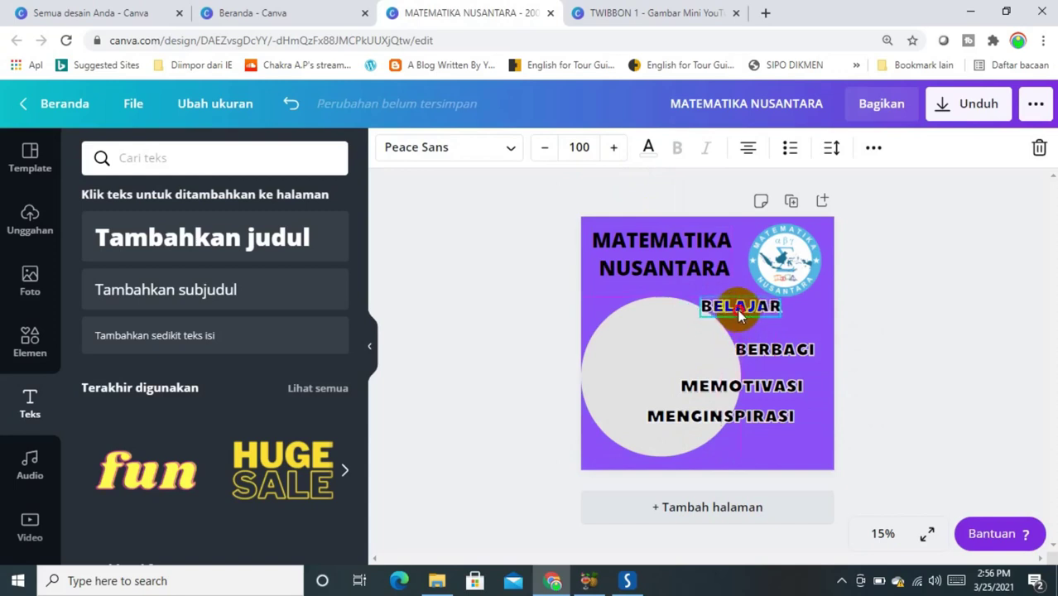
drag(729, 316, 742, 321)
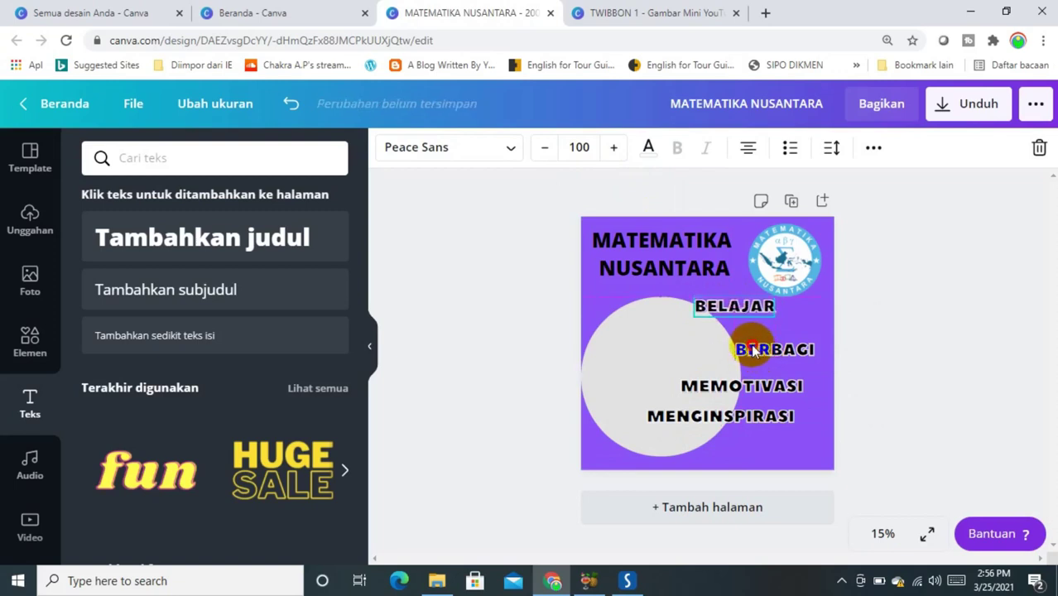
mouse_move(755, 354)
mouse_down()
mouse_move(770, 358)
mouse_move(762, 337)
mouse_up()
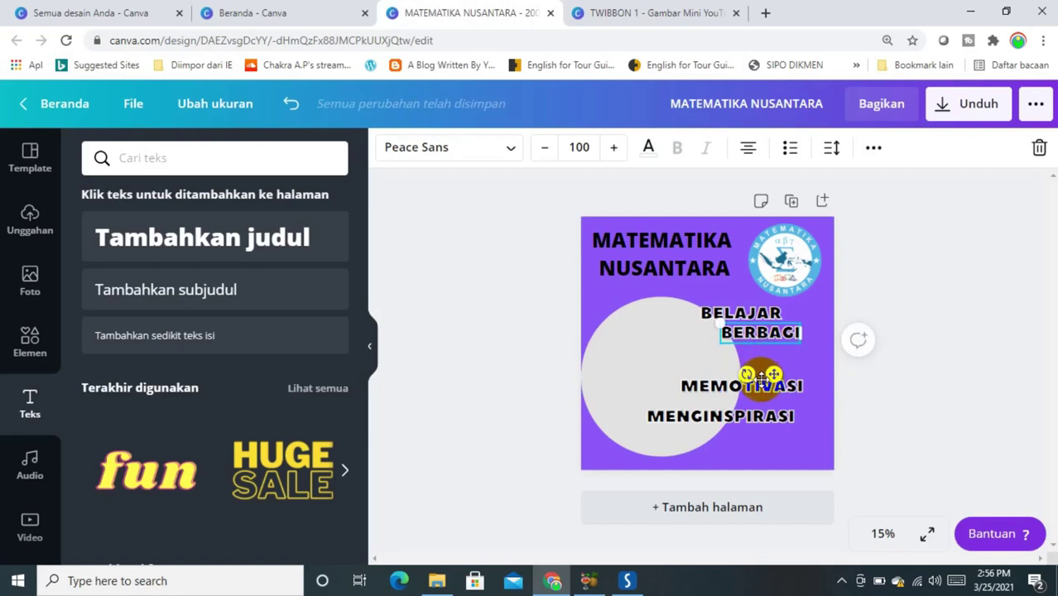
click(764, 391)
drag(763, 393, 783, 358)
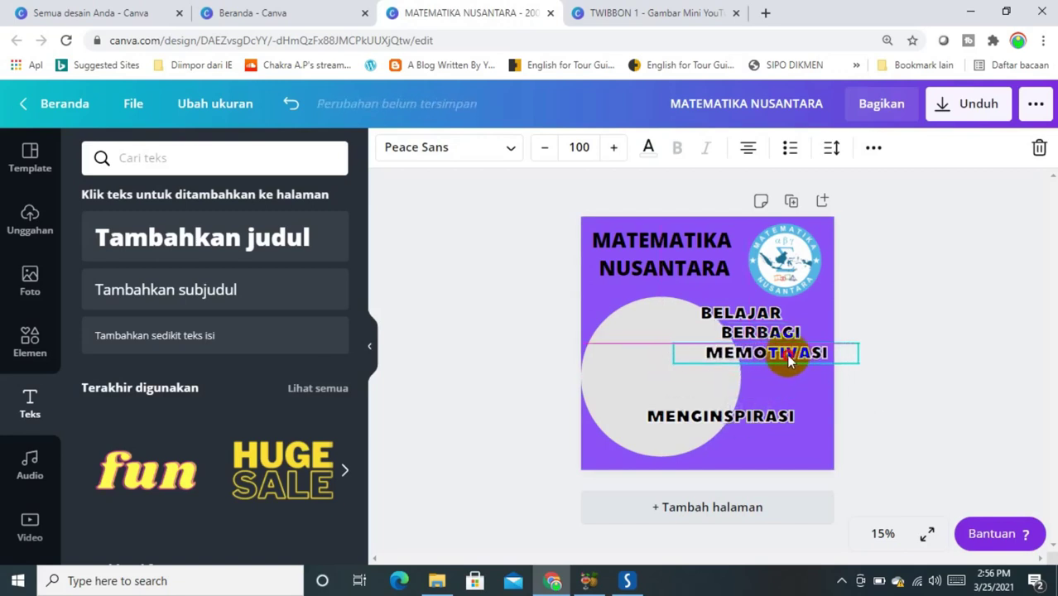
drag(782, 355, 793, 354)
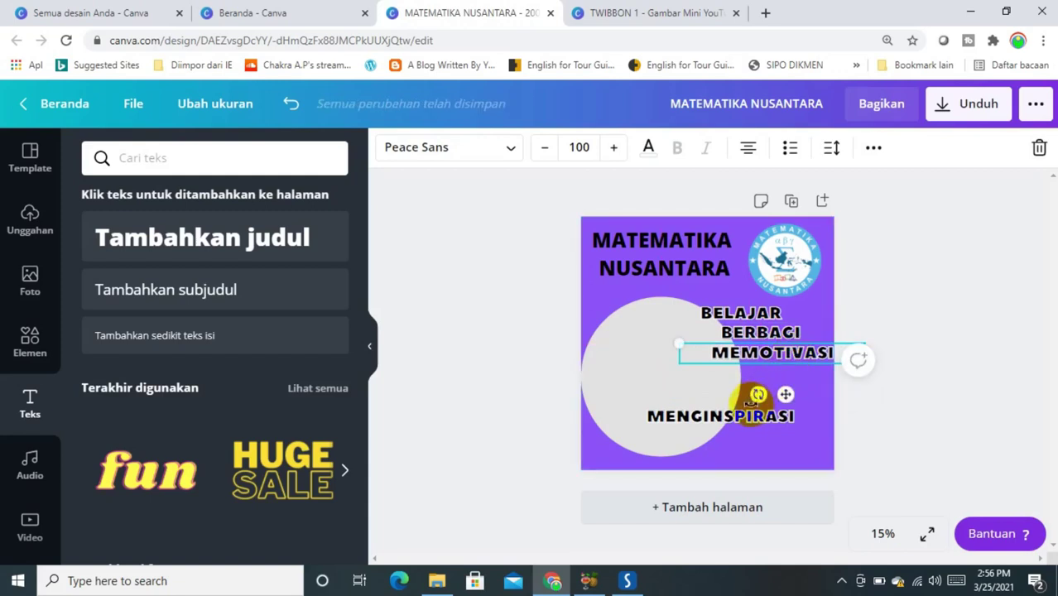
click(748, 414)
drag(755, 412, 787, 378)
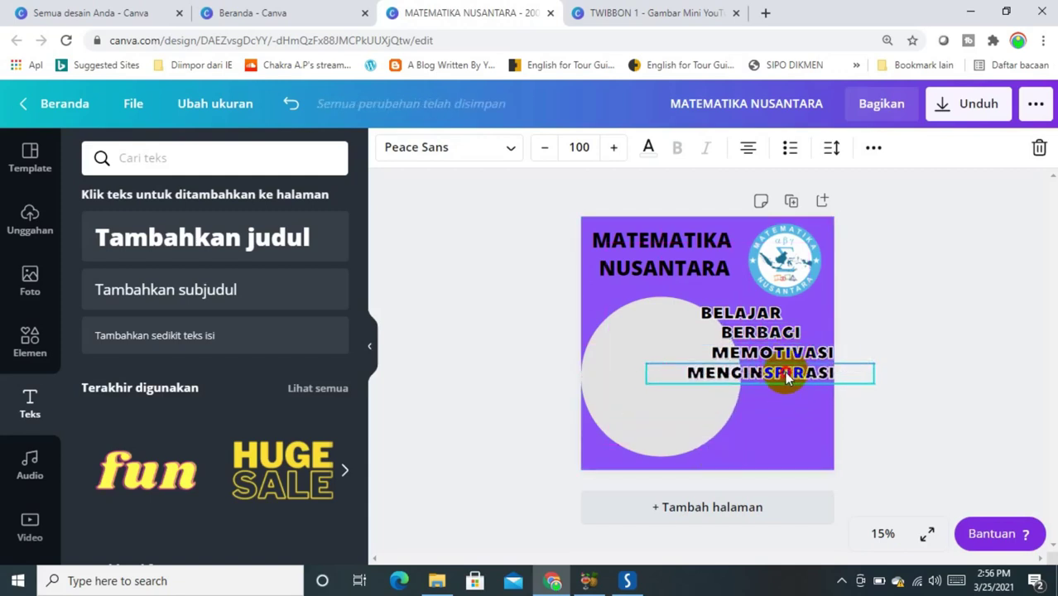
drag(789, 378, 788, 380)
Snap the tagline lines to the page's right-edge guide and review the alignment
click(739, 315)
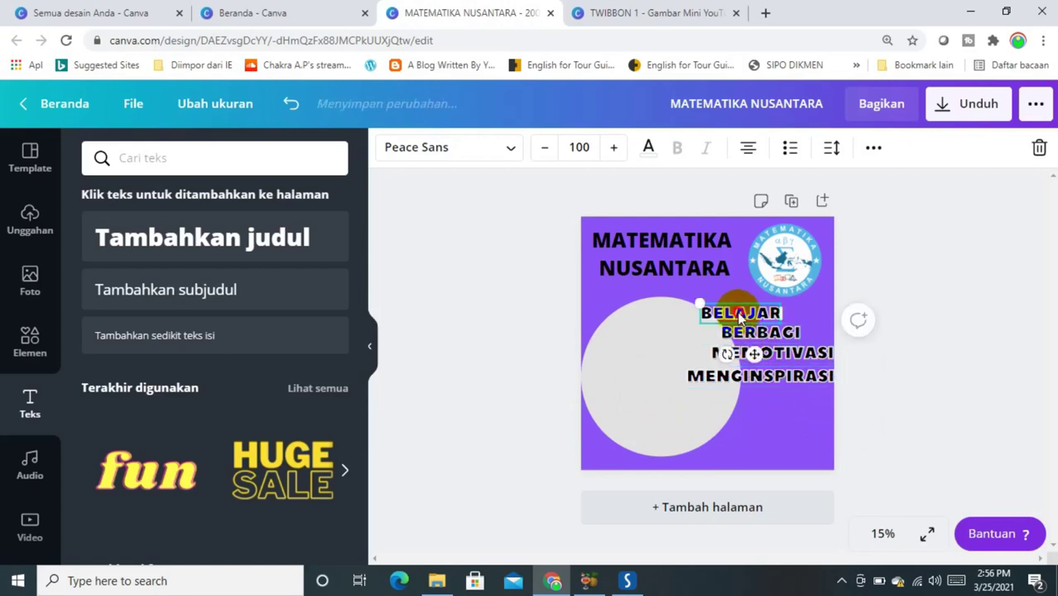
mouse_move(745, 315)
mouse_down()
mouse_move(788, 314)
mouse_move(800, 335)
mouse_up()
click(771, 334)
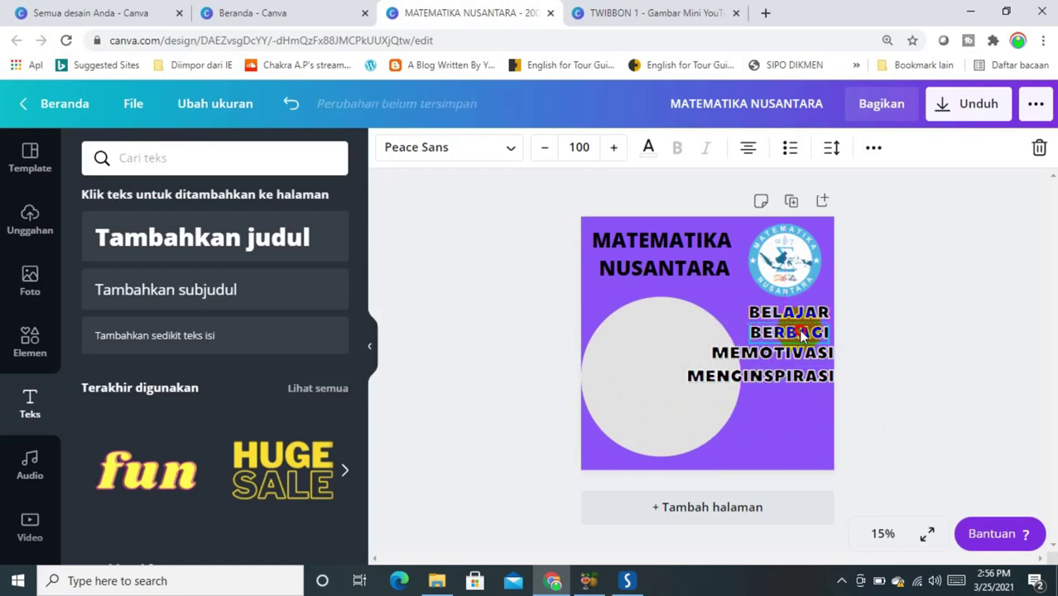
drag(800, 334, 794, 319)
click(791, 318)
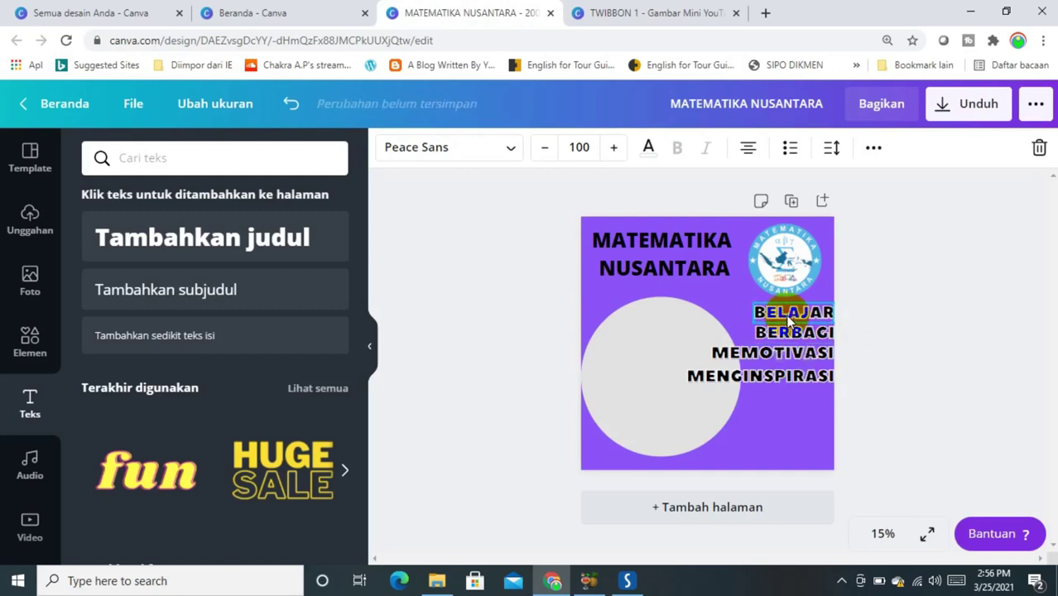
click(919, 324)
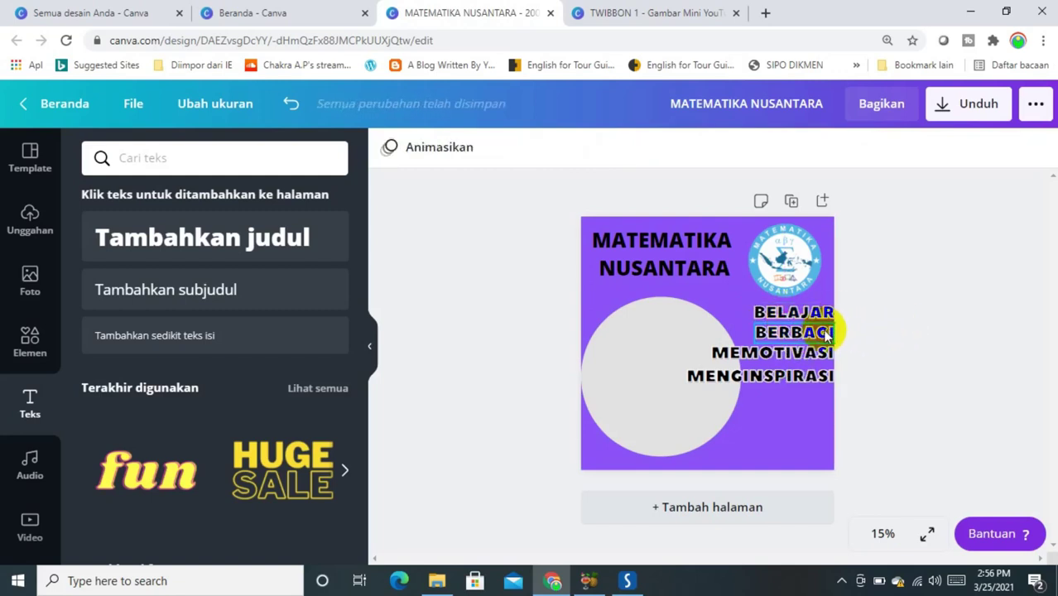
drag(826, 334, 815, 328)
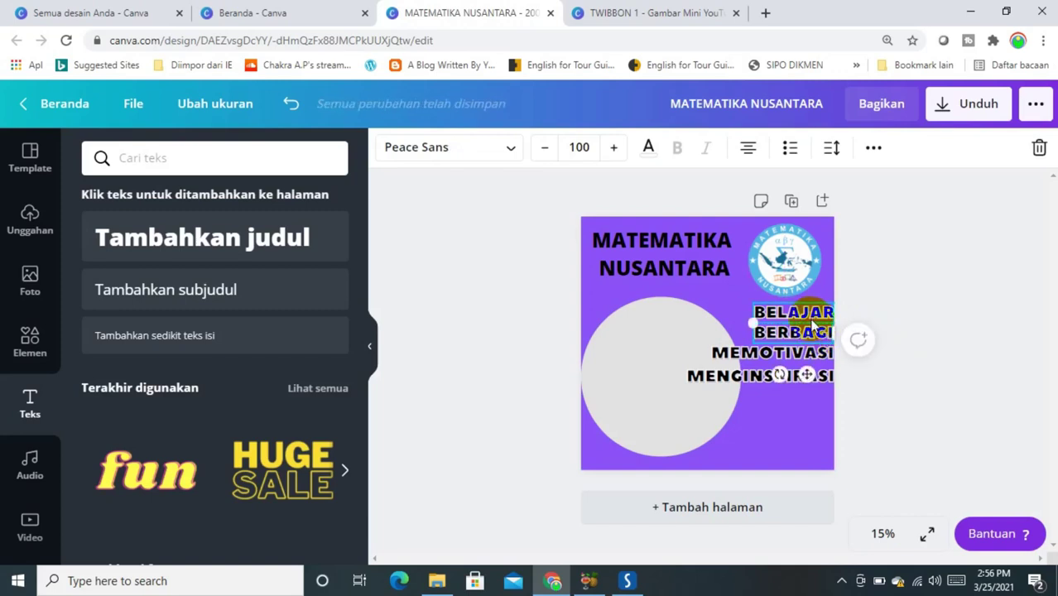
click(808, 358)
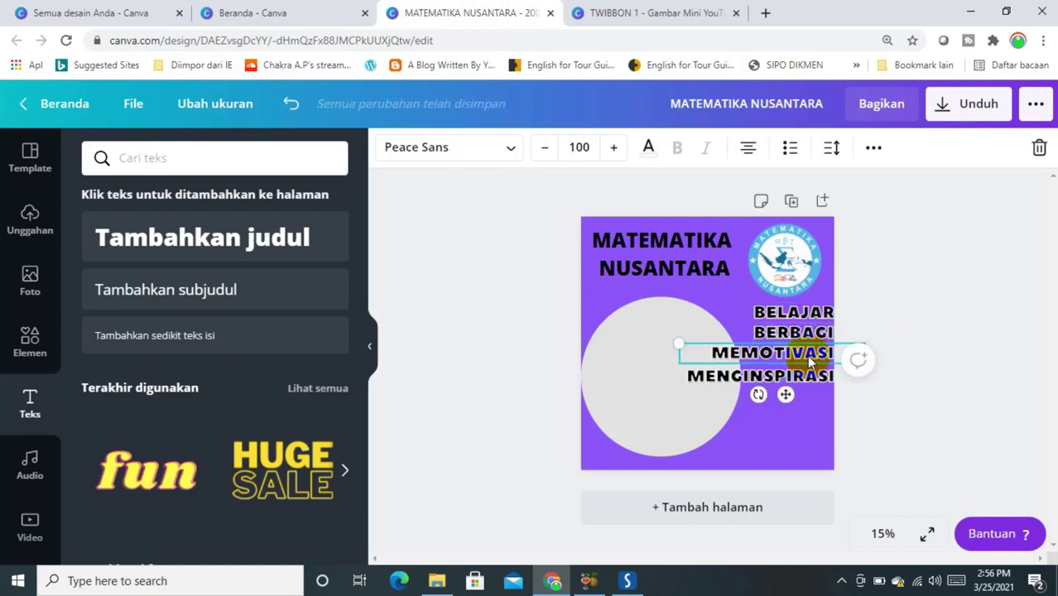
click(820, 314)
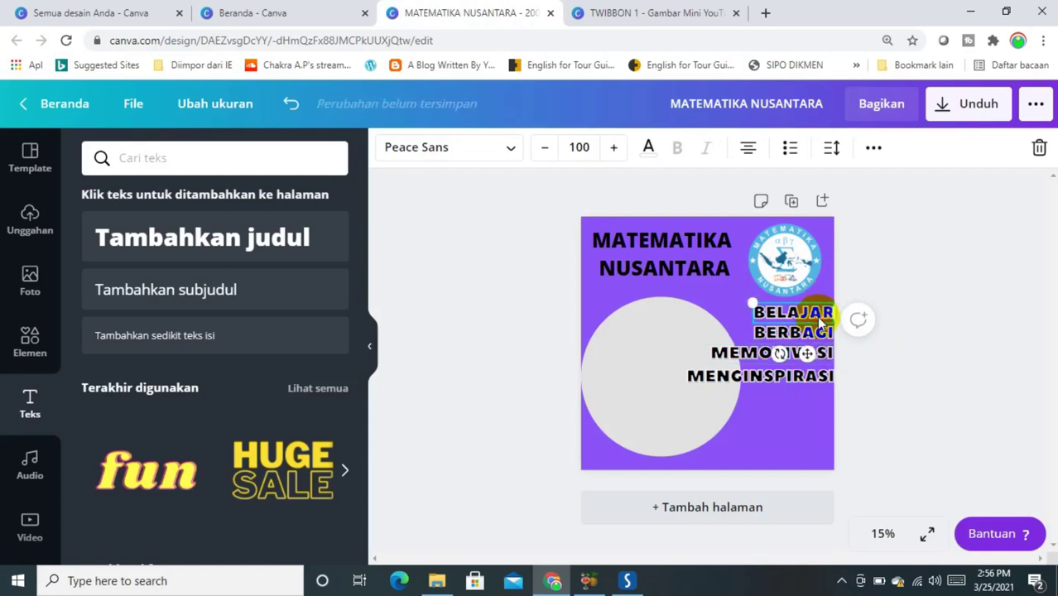
click(813, 376)
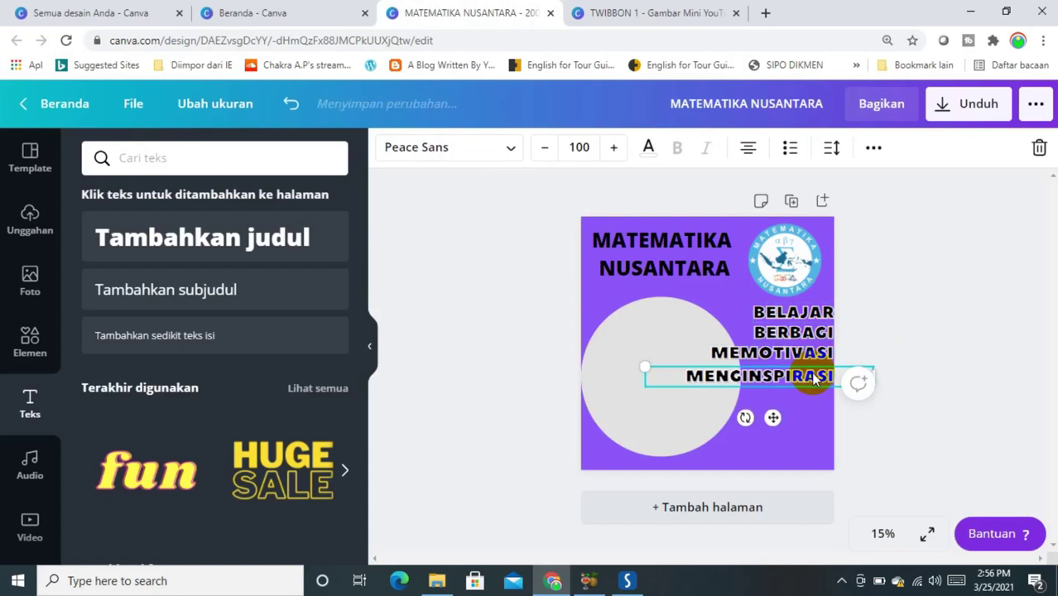
click(939, 412)
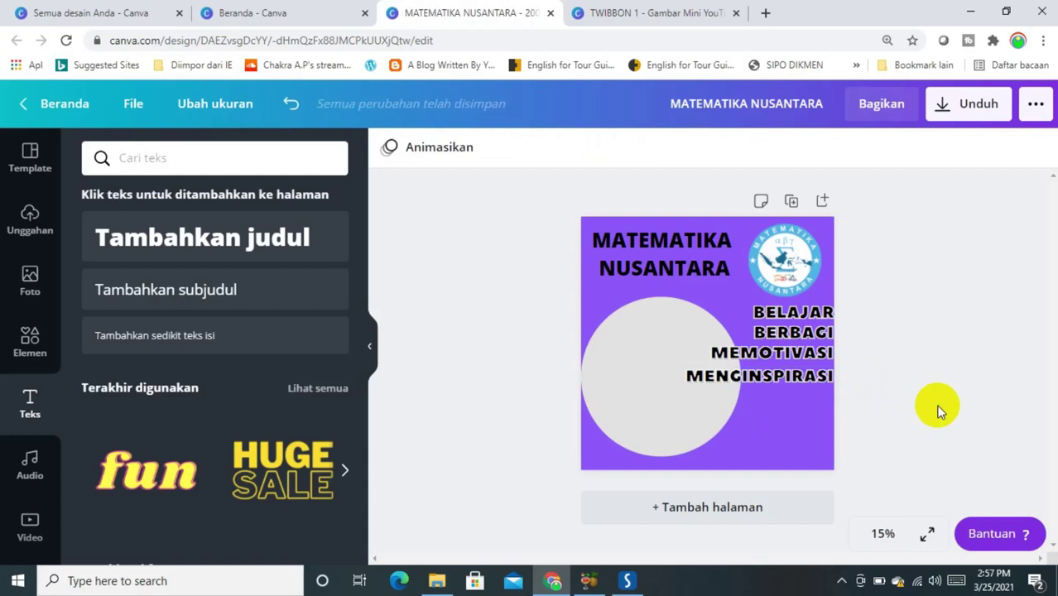
Switch the MATEMATIKA NUSANTARA heading to Peace Sans from the recently used fonts
click(665, 263)
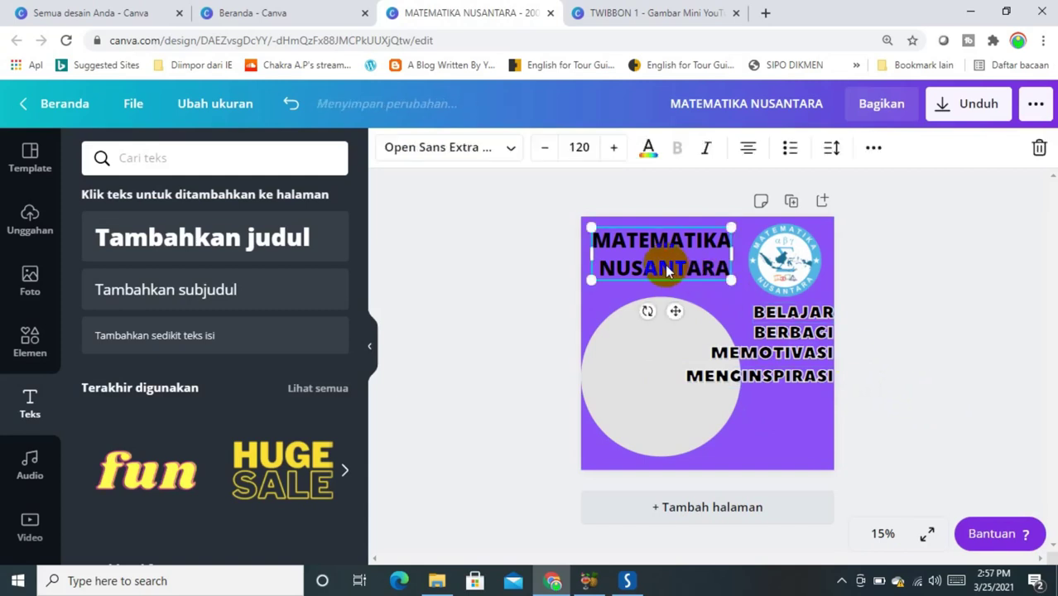
click(511, 149)
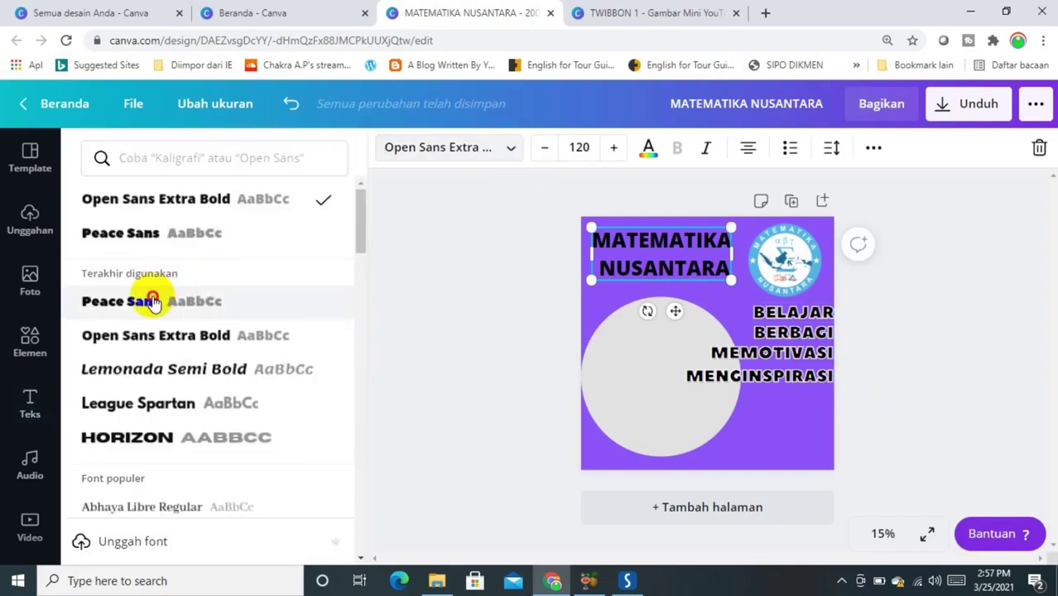
click(153, 303)
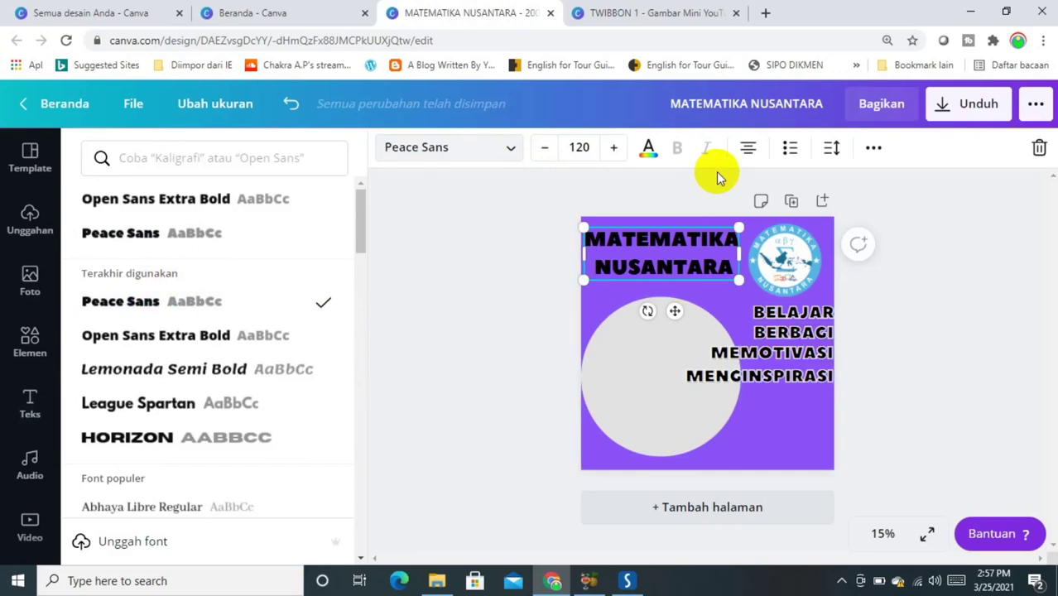
click(869, 302)
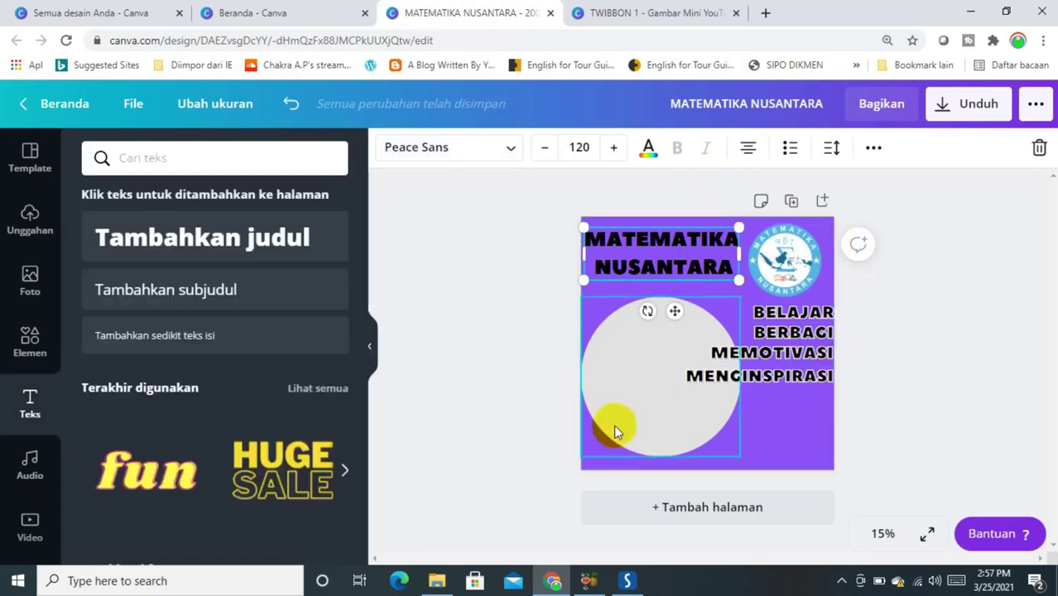
click(154, 160)
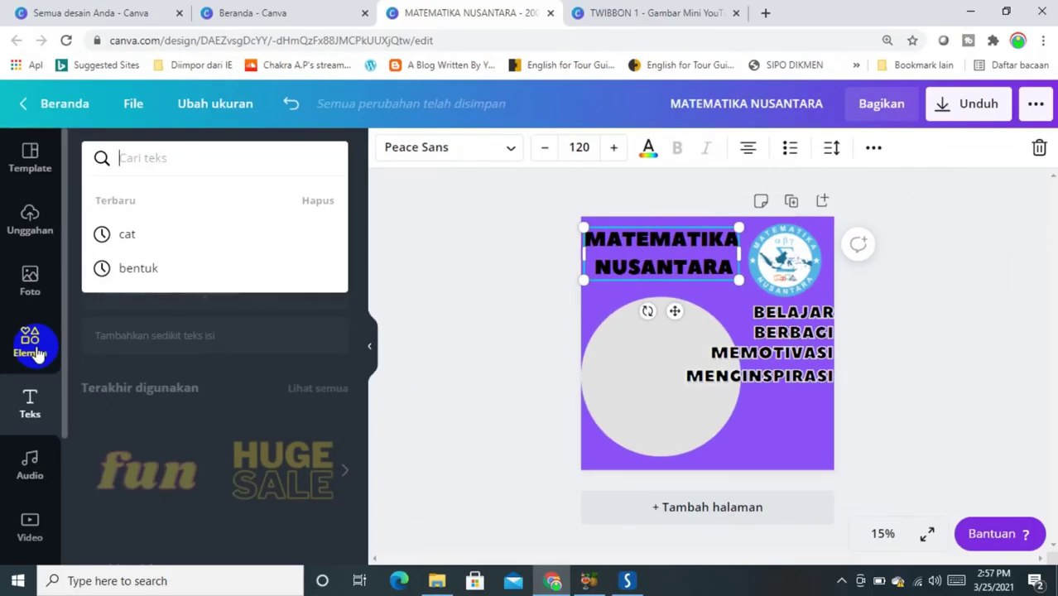
Scroll the Elemen library to the Gradien section and show all its elements
click(33, 352)
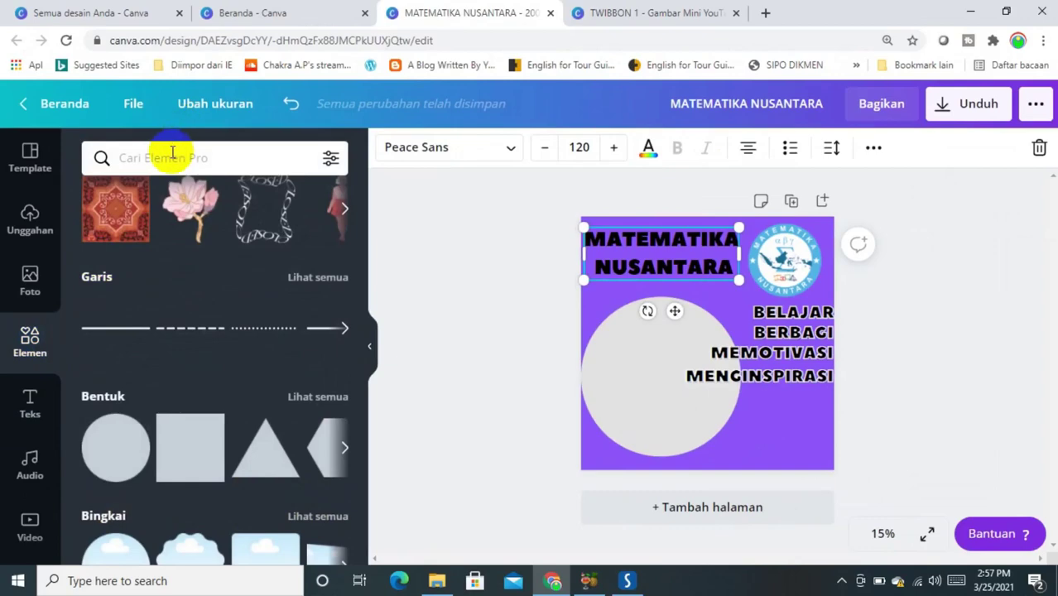
click(172, 154)
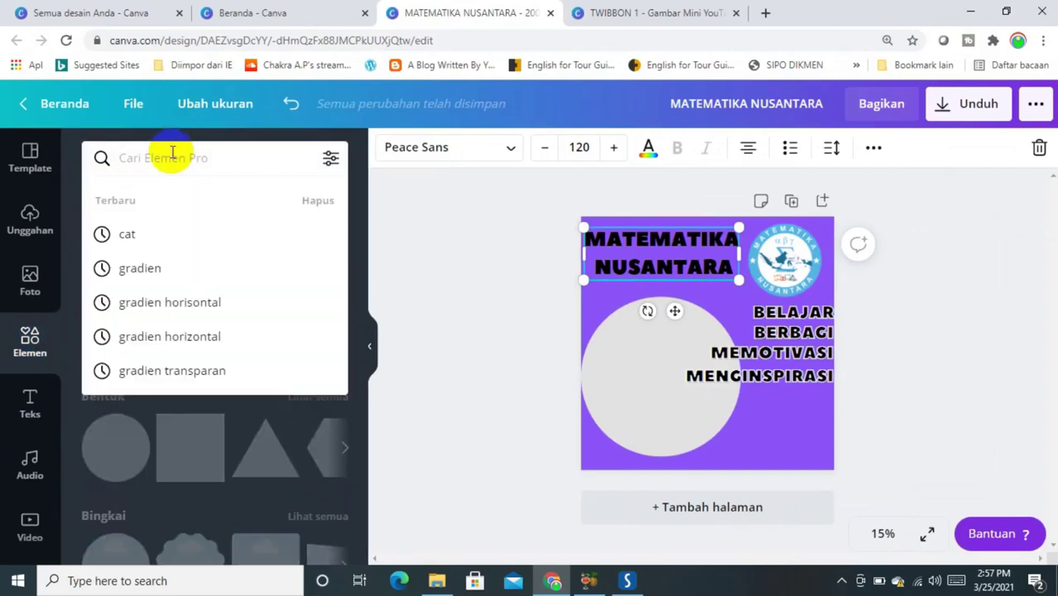
click(443, 241)
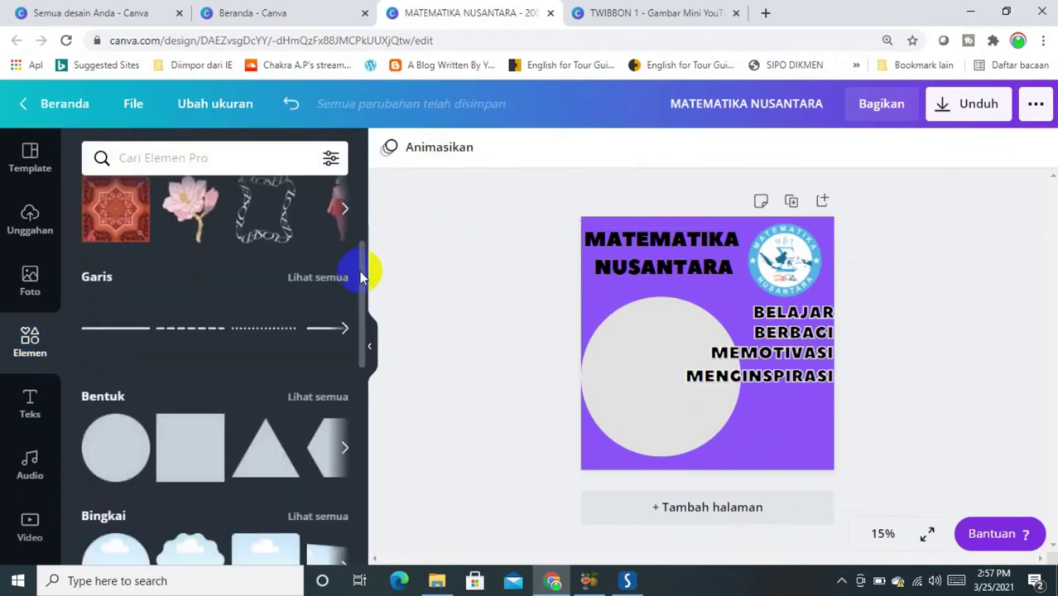
drag(362, 263, 385, 397)
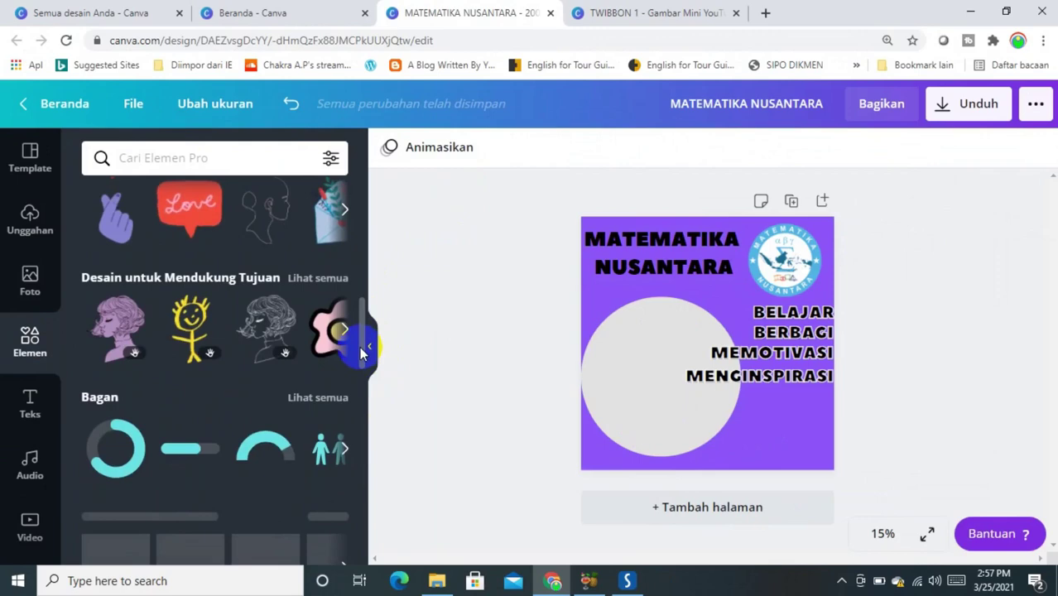
scroll(356, 343, down, 1)
scroll(362, 345, down, 4)
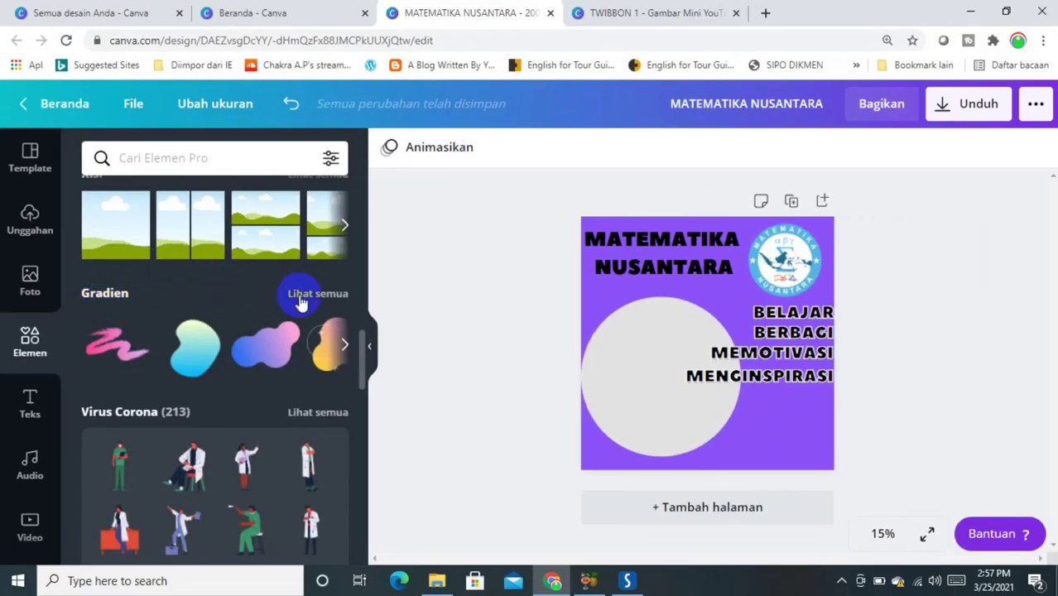
click(306, 298)
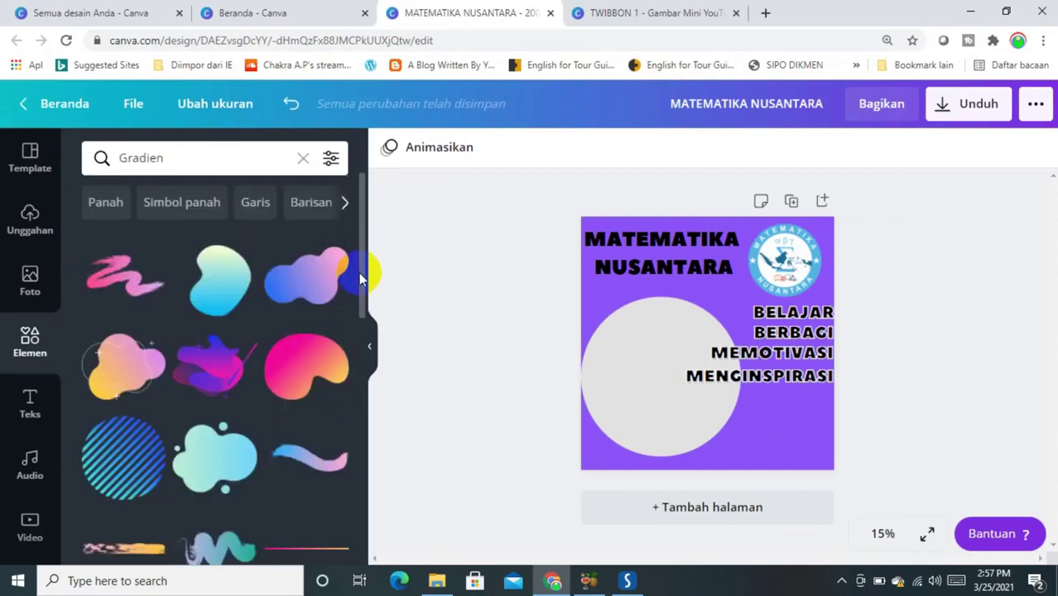
drag(358, 272, 367, 355)
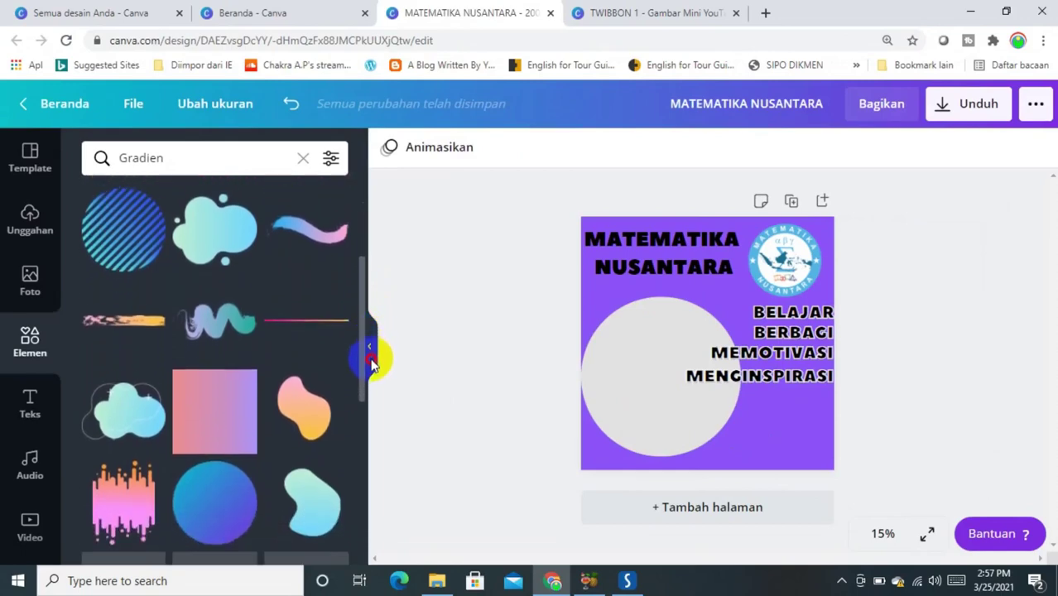
Add the pink-orange drip gradient, enlarge it, tilt it clockwise and place it lower right
click(122, 495)
mouse_move(707, 344)
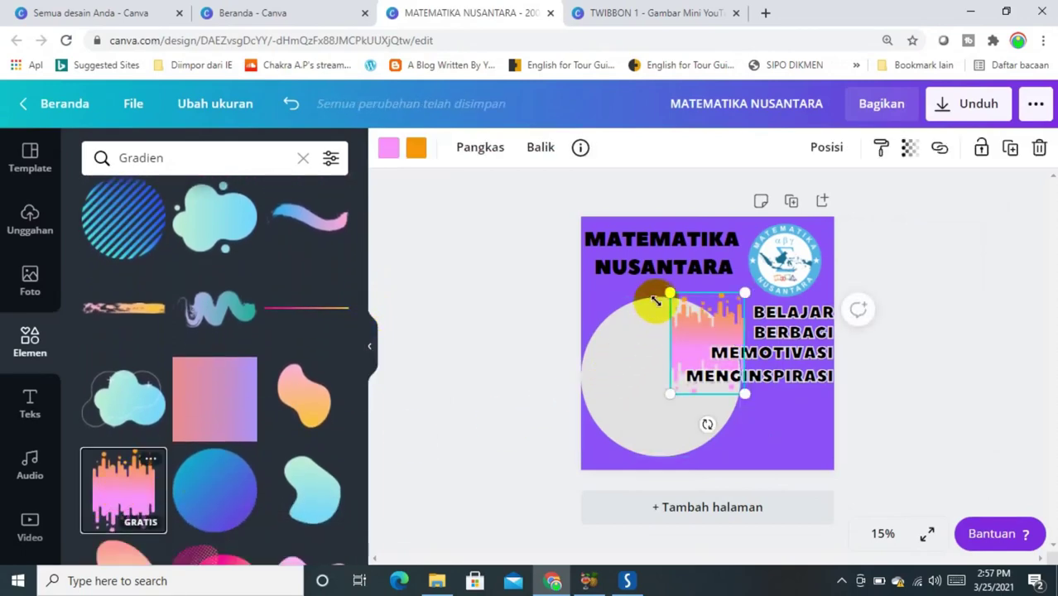
drag(669, 295, 654, 272)
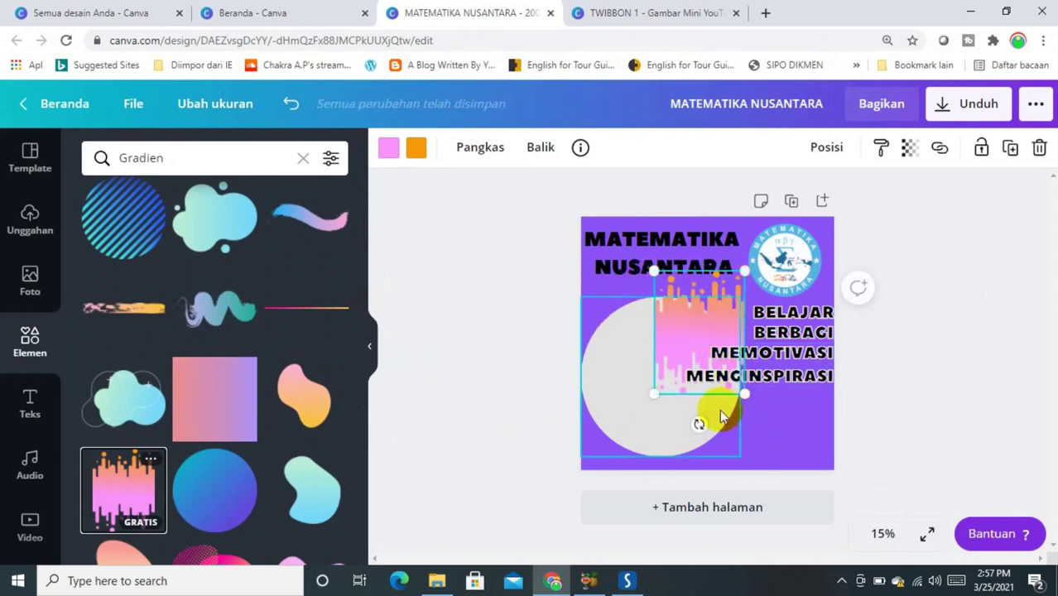
mouse_move(700, 424)
mouse_down()
mouse_move(761, 401)
mouse_move(769, 379)
mouse_up()
mouse_move(683, 331)
mouse_down()
mouse_move(755, 433)
mouse_move(768, 433)
mouse_up()
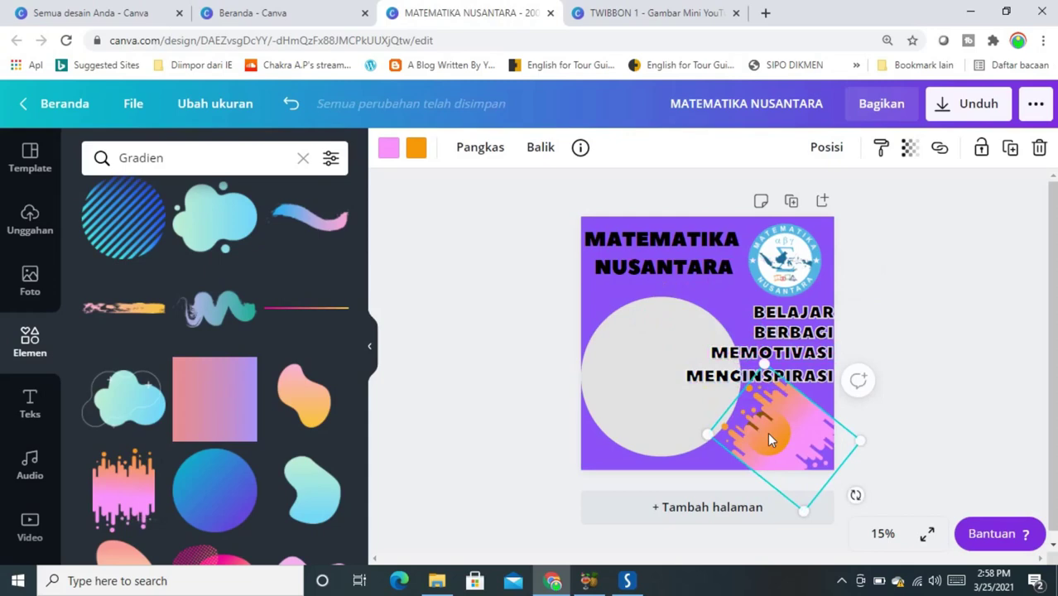
Recolour the gradient's first colour to pink and its orange colour to violet
click(391, 153)
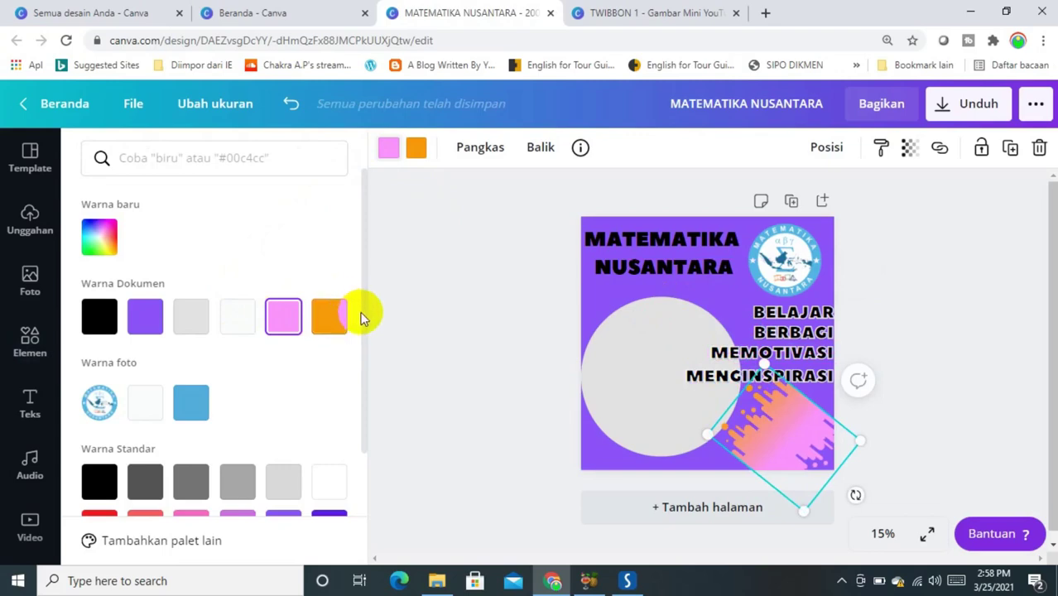
drag(365, 315, 366, 404)
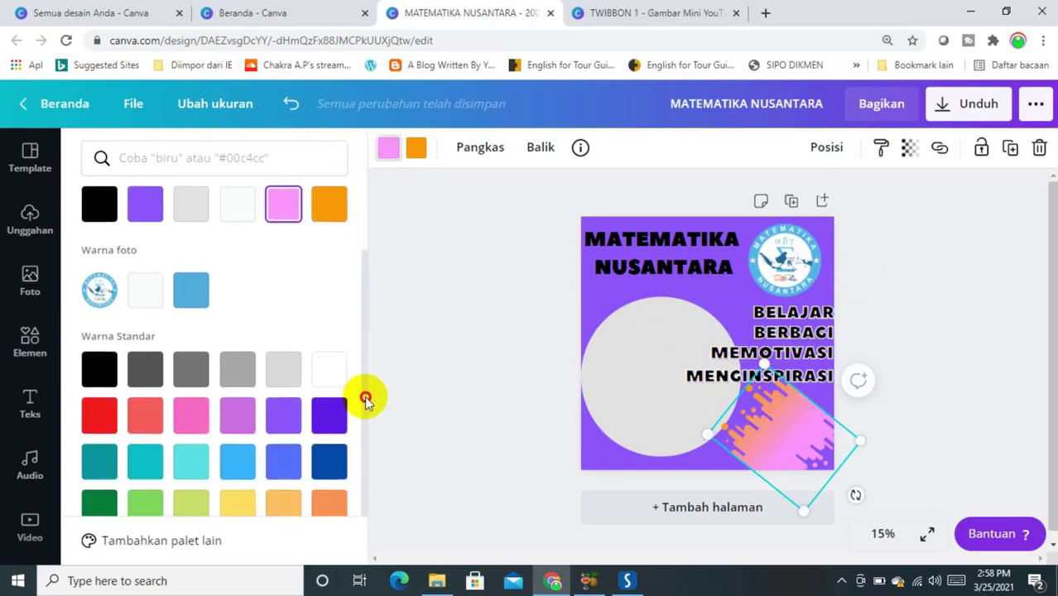
click(198, 416)
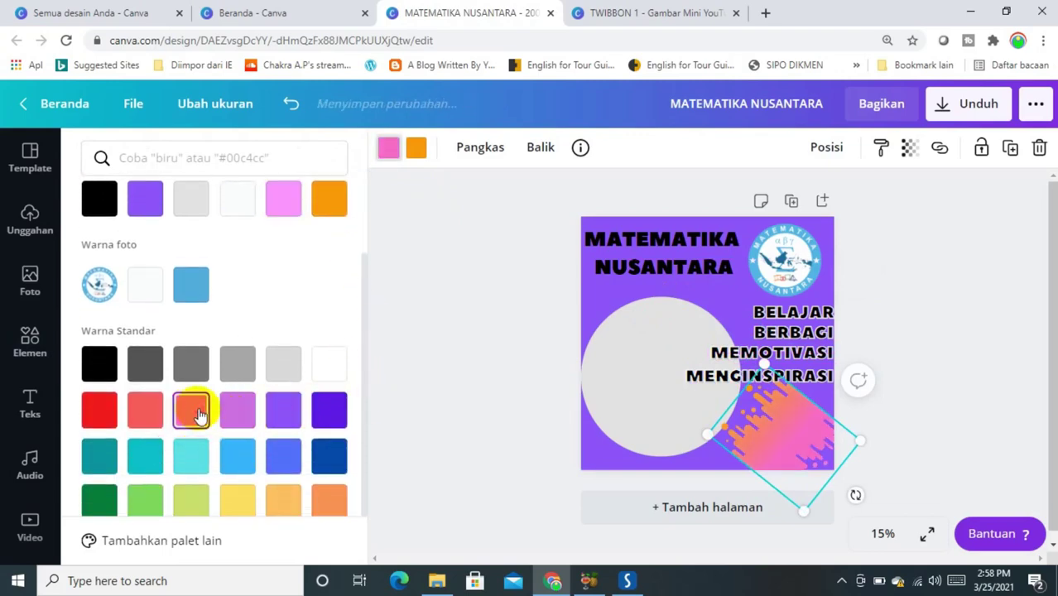
click(414, 153)
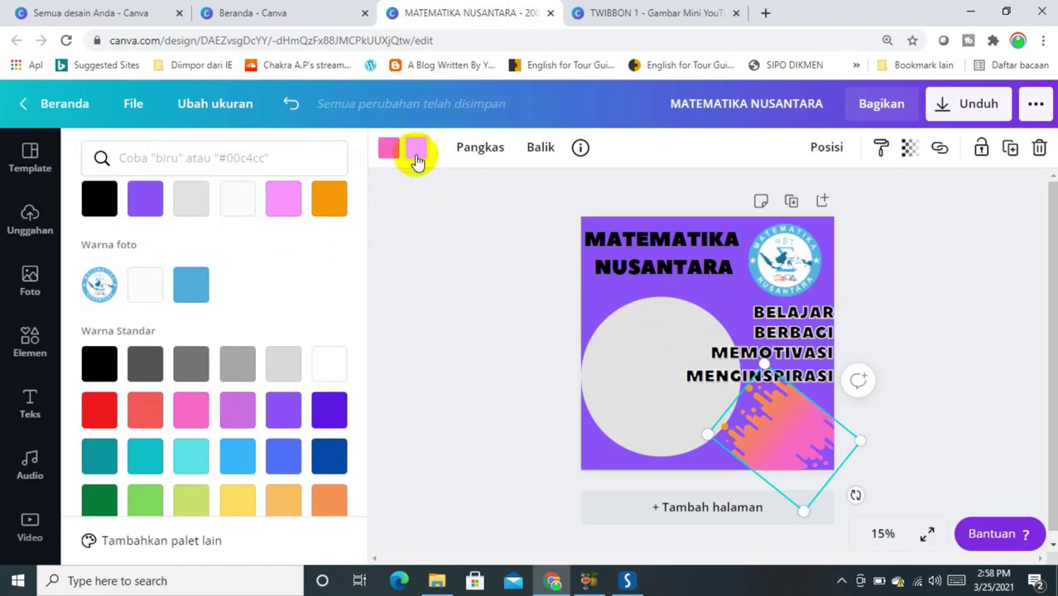
click(328, 420)
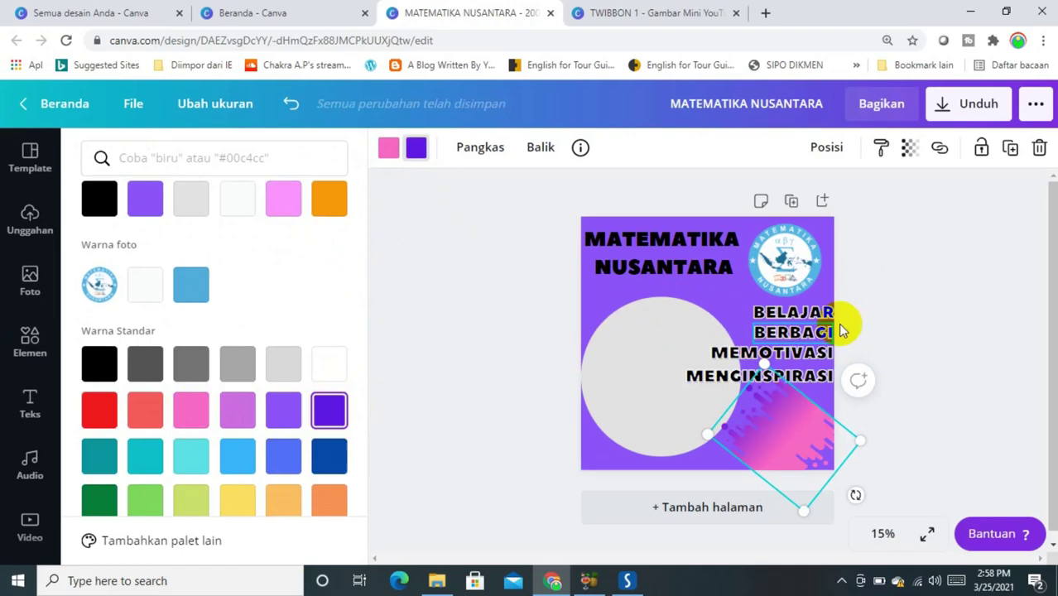
key(Escape)
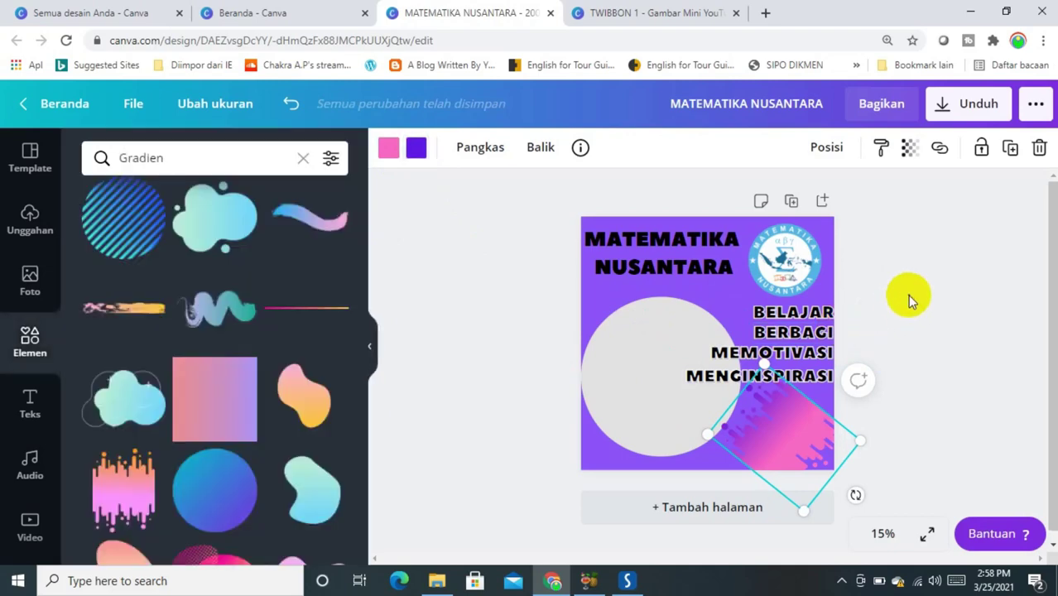
Duplicate the splash with Ctrl+D, move the copy top-left, and send it back one layer
click(879, 328)
click(797, 411)
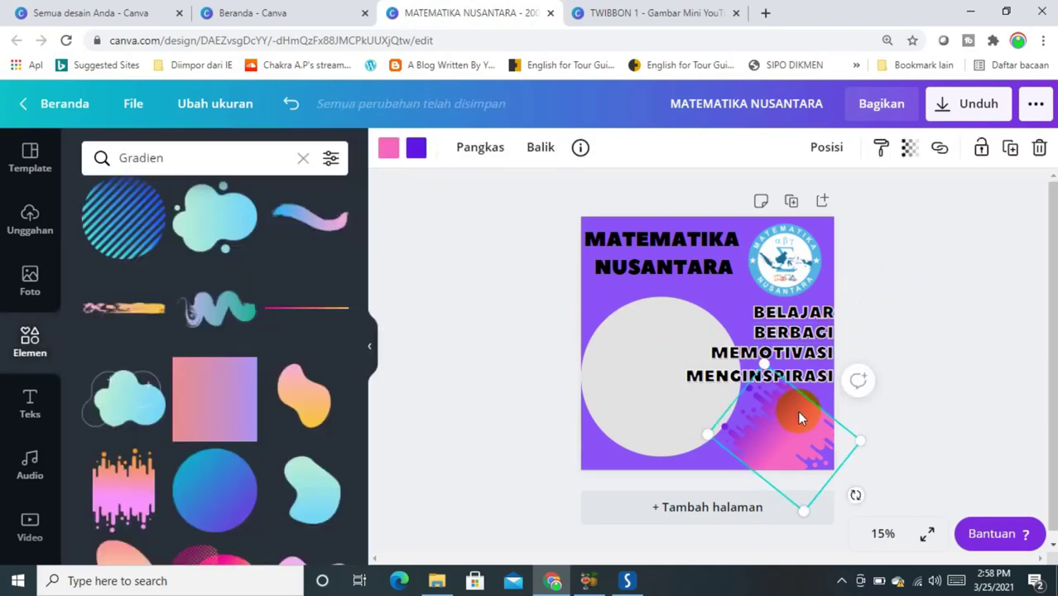
key(ctrl+d)
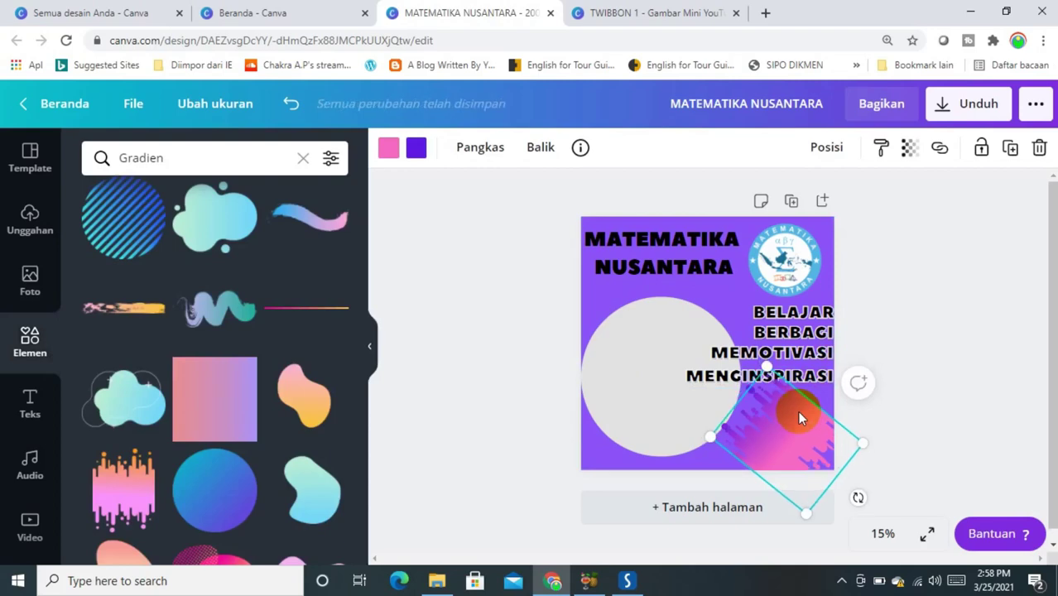
mouse_move(798, 411)
mouse_down()
mouse_move(652, 280)
mouse_move(626, 237)
mouse_up()
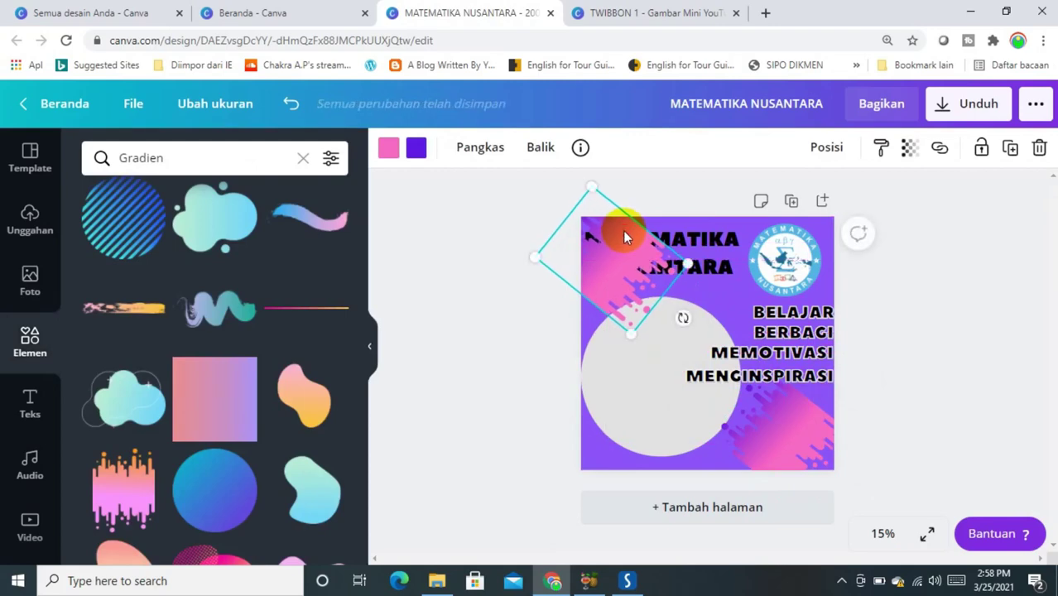
click(635, 263)
click(816, 157)
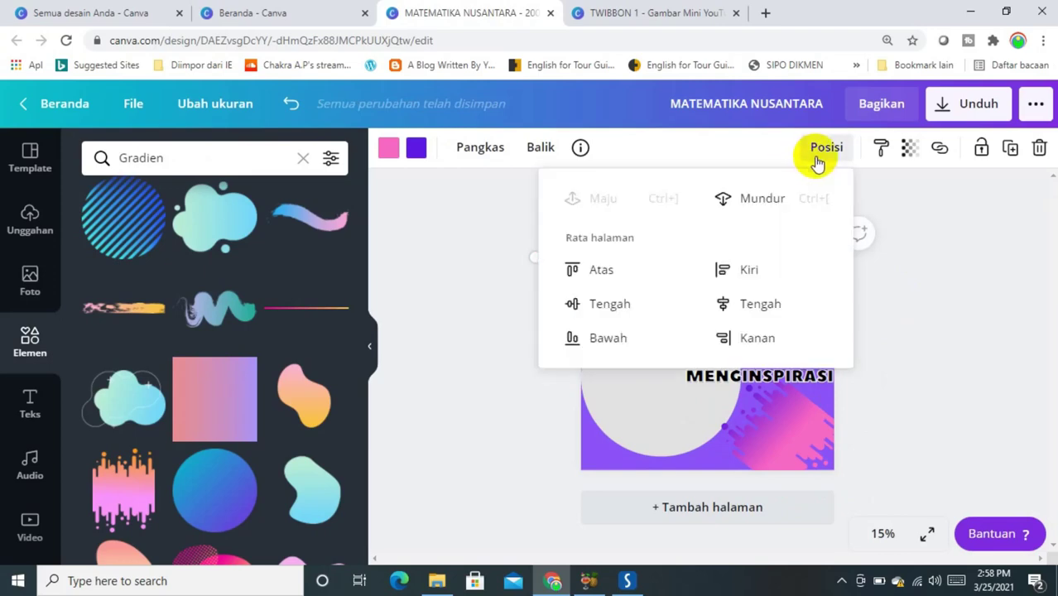
click(750, 198)
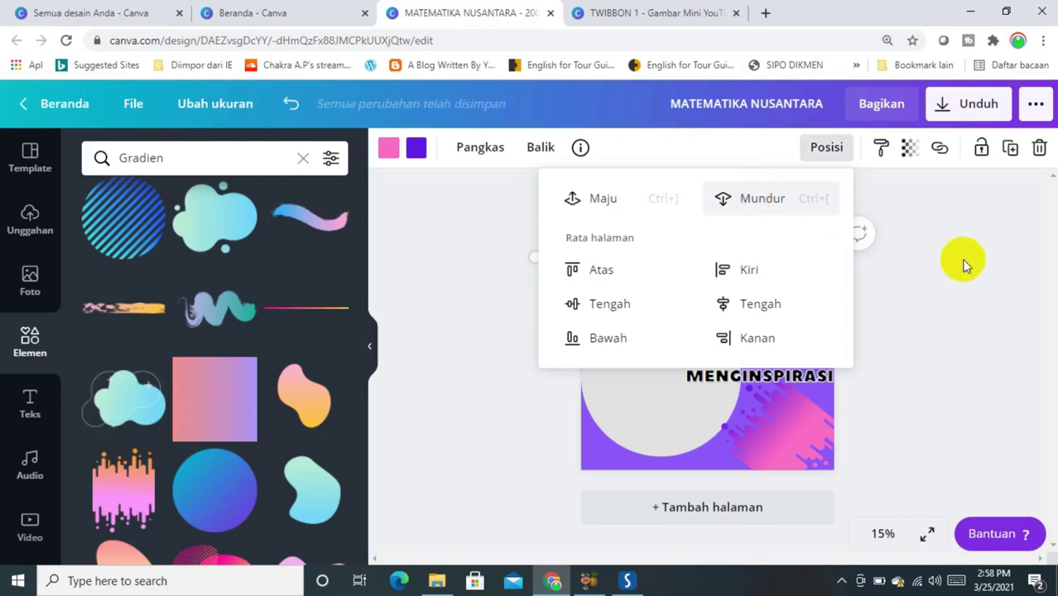
click(1015, 298)
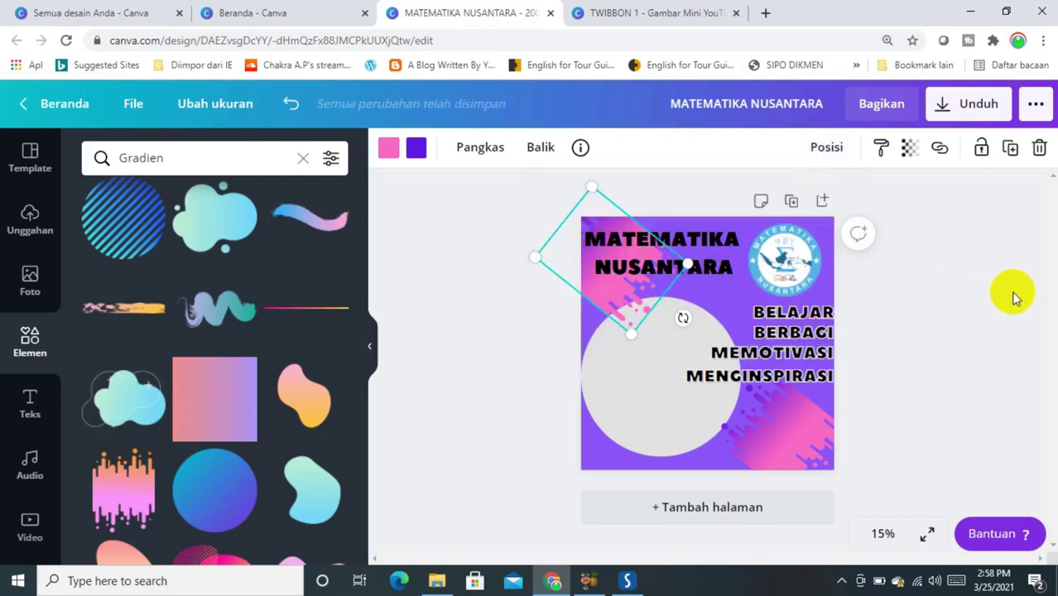
click(978, 296)
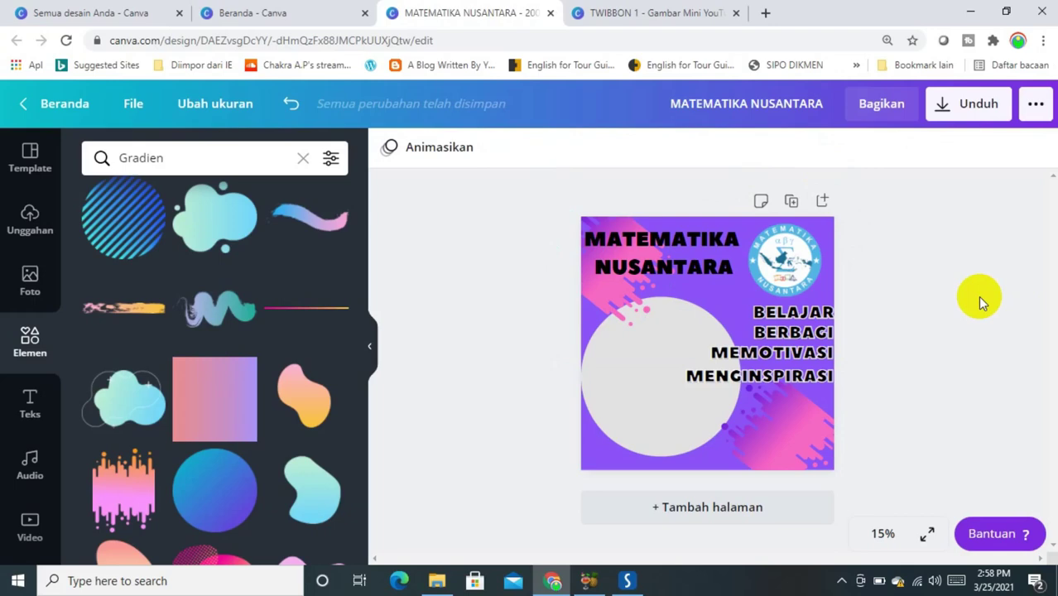
click(721, 281)
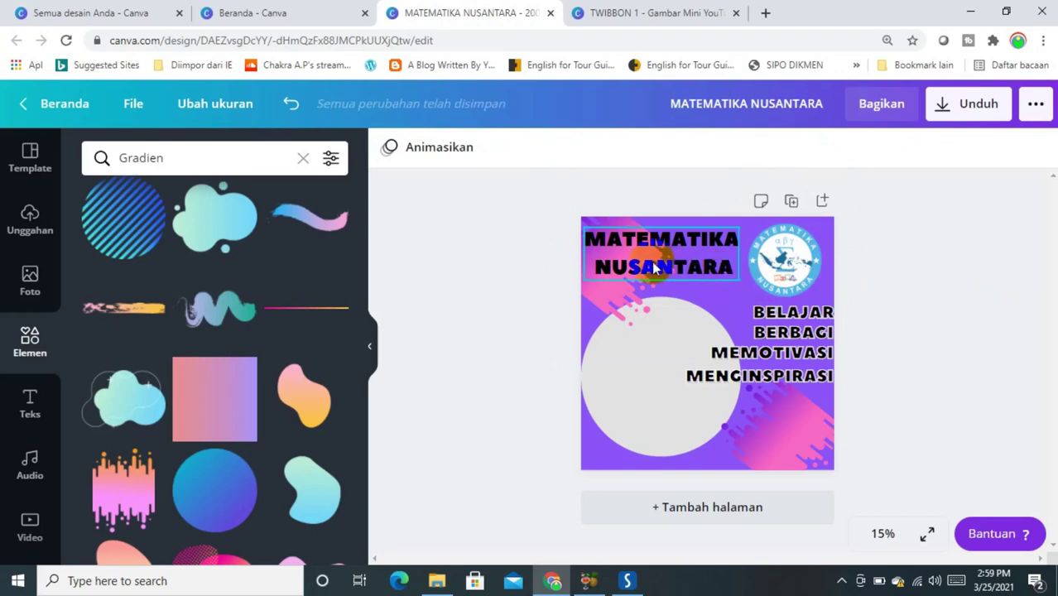
click(685, 274)
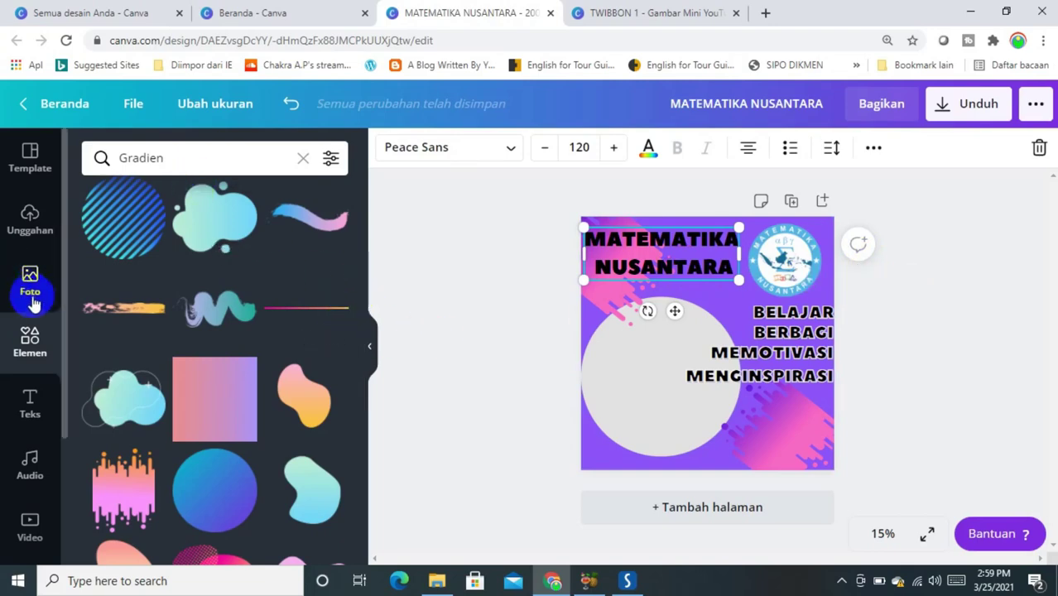
Search the element library for "CAT" paint brush-stroke elements
click(34, 347)
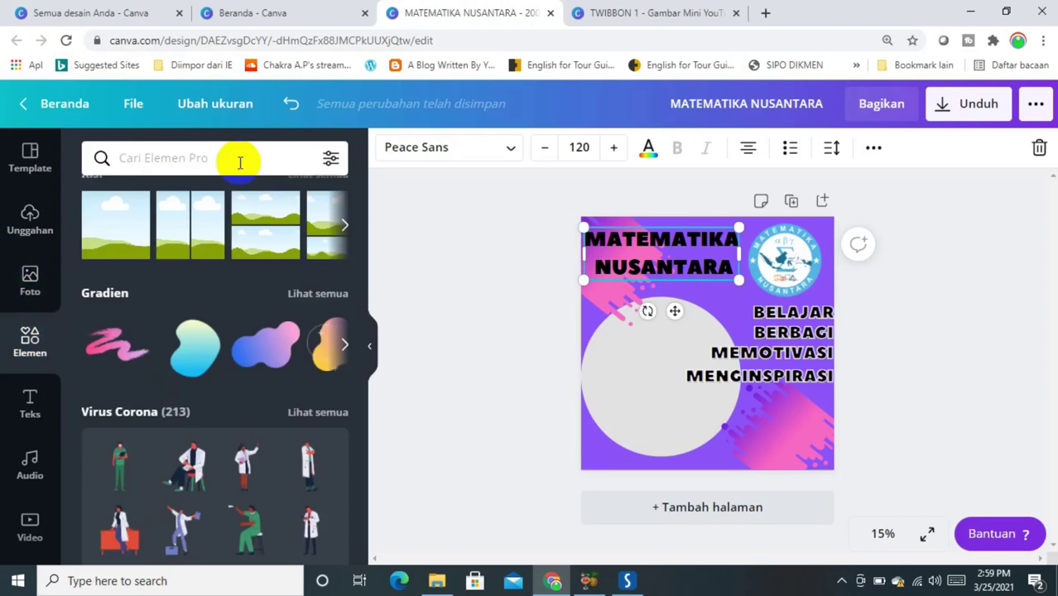
click(281, 163)
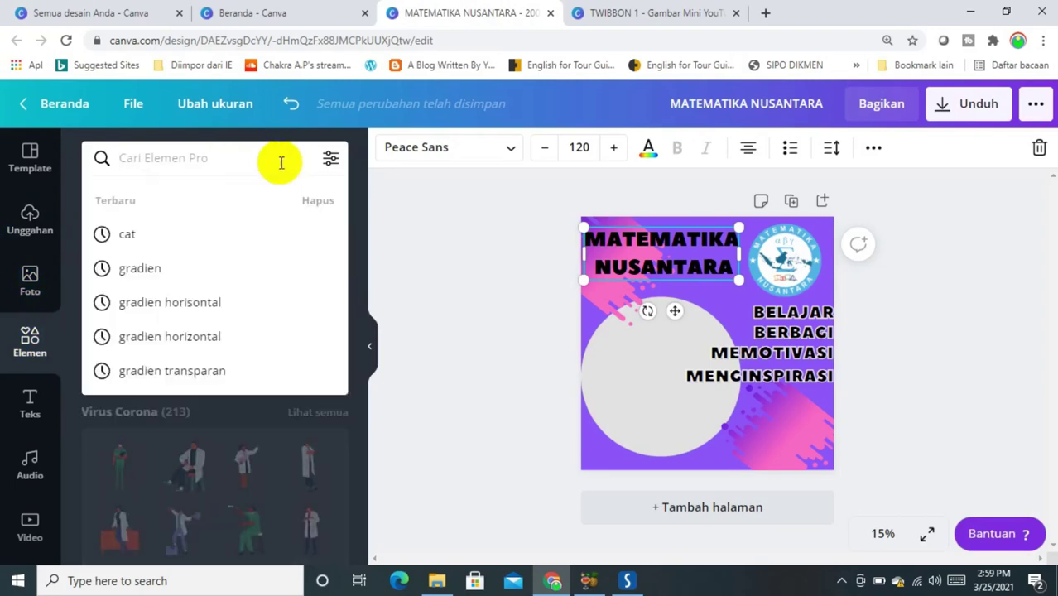
text(CAT)
key(Return)
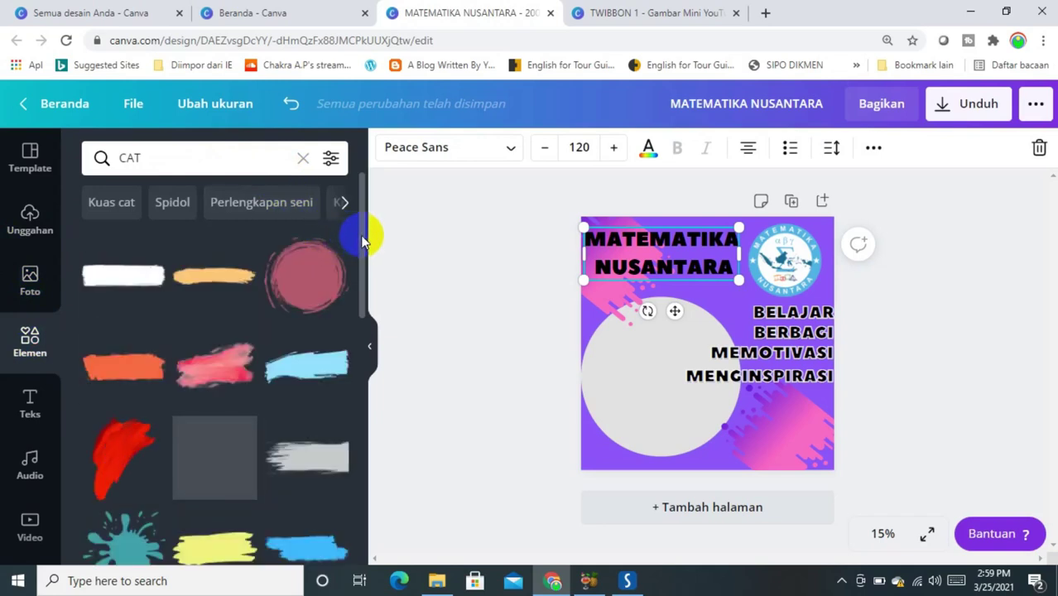
drag(362, 240, 361, 300)
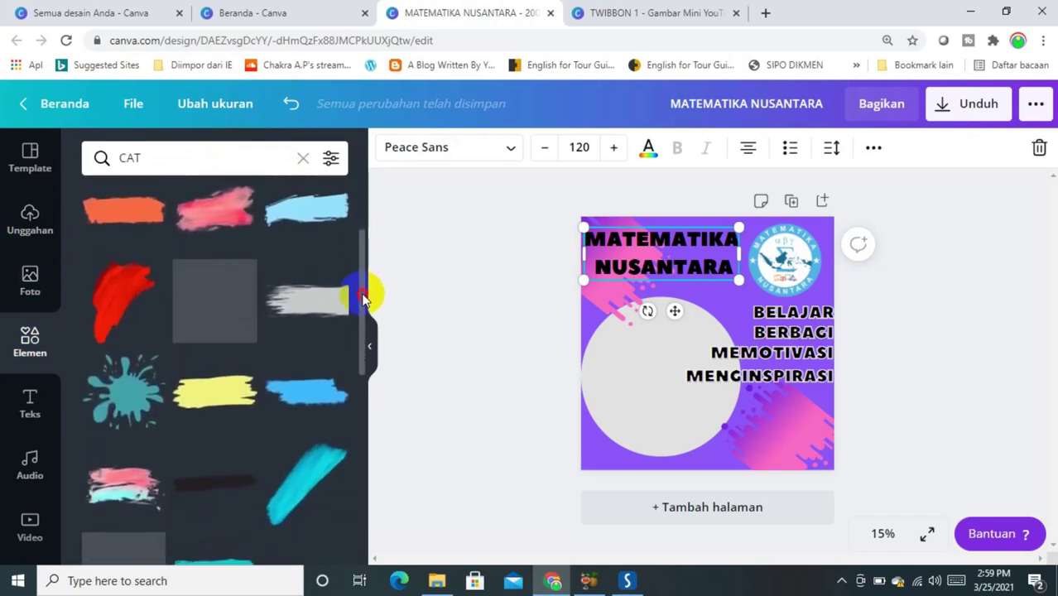
drag(362, 300, 326, 321)
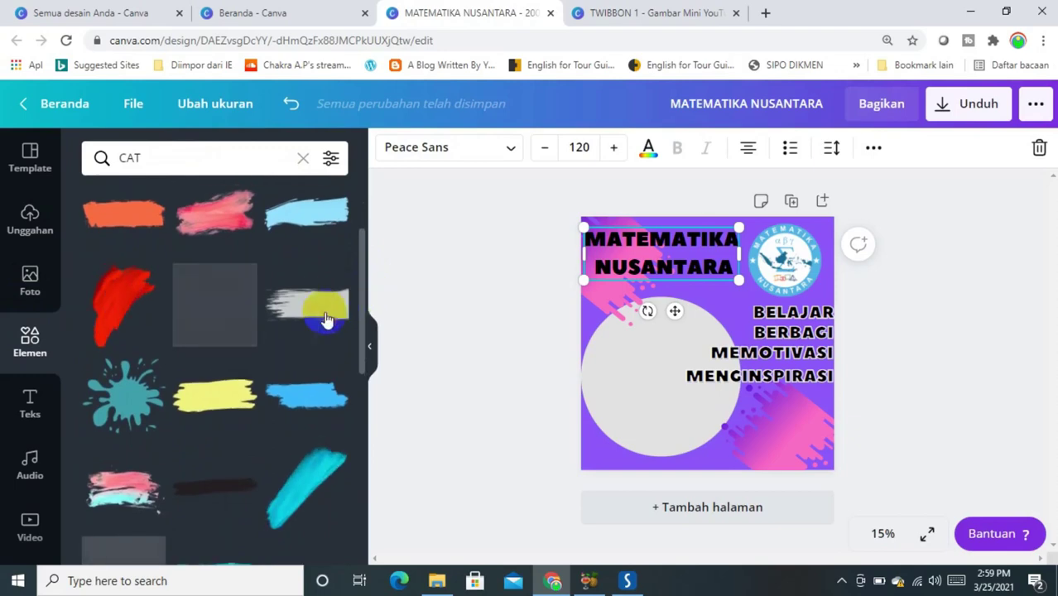
Add the yellow brush stroke and stretch it over the MATEMATIKA NUSANTARA title
click(225, 400)
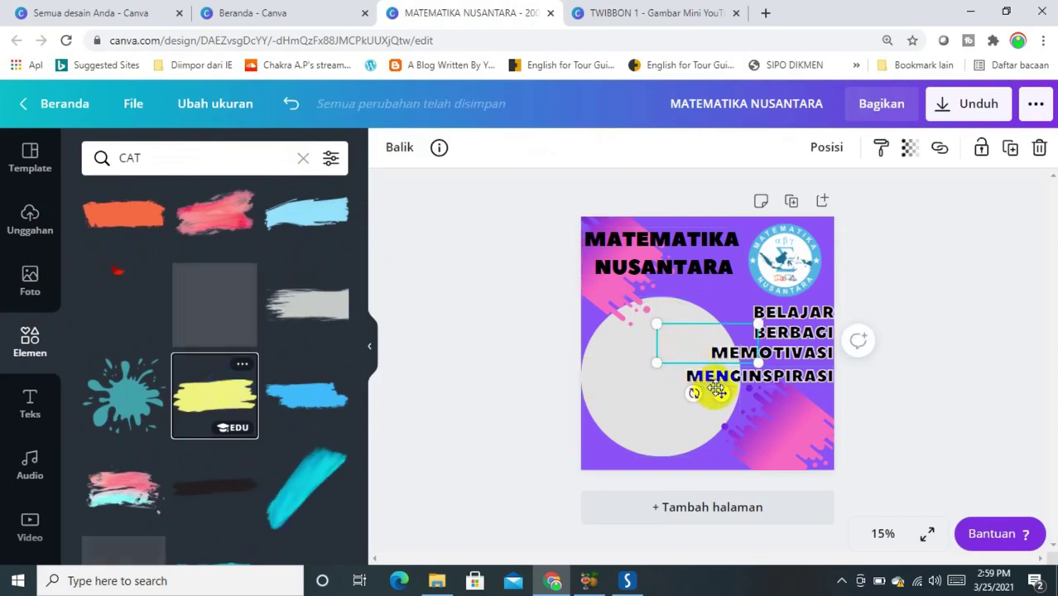
drag(717, 391, 639, 279)
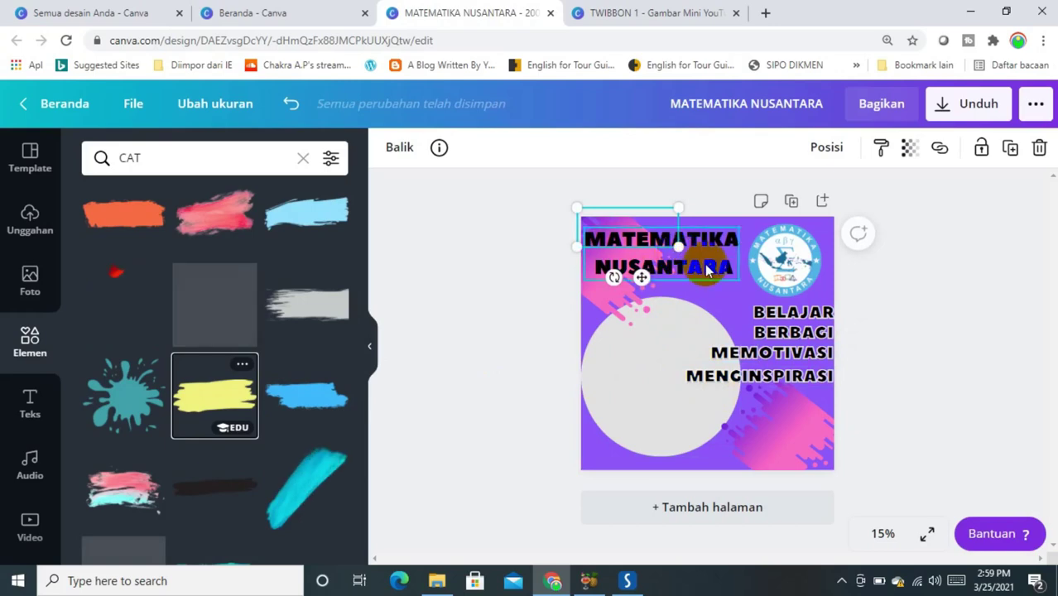
drag(706, 270, 665, 239)
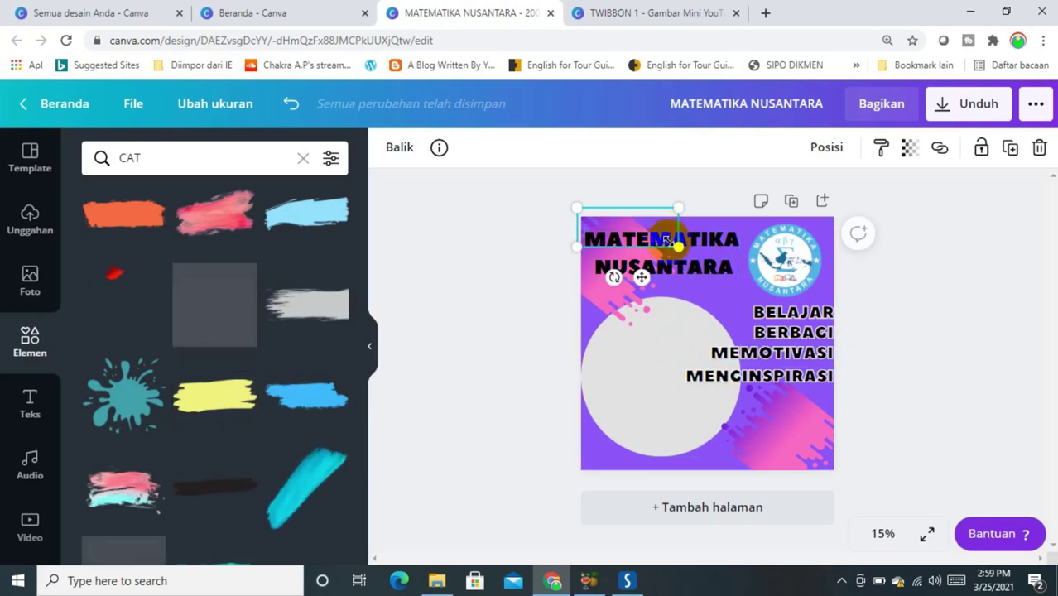
drag(665, 240, 737, 295)
click(698, 230)
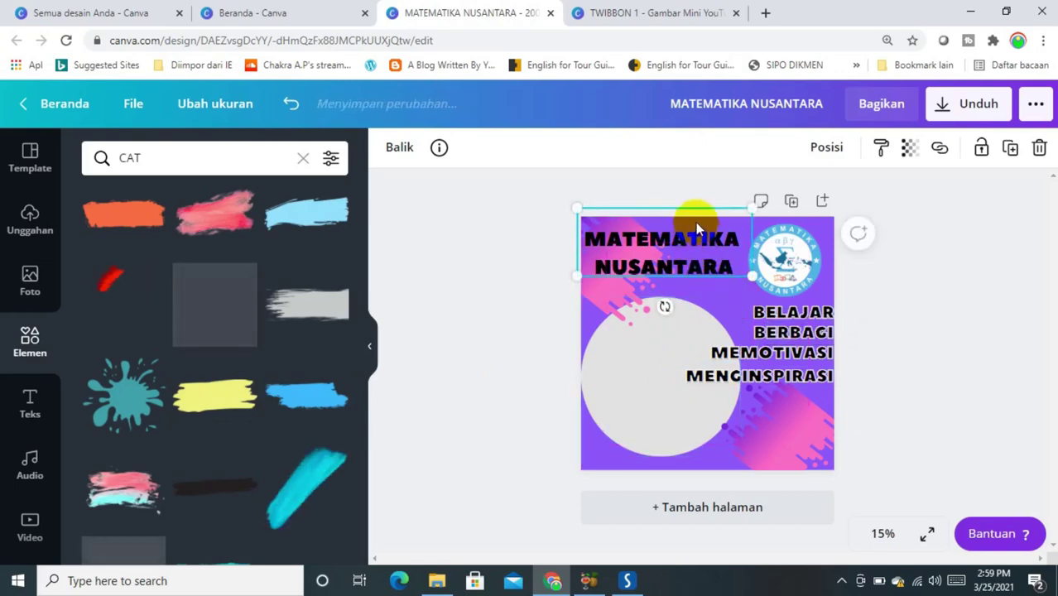
click(702, 232)
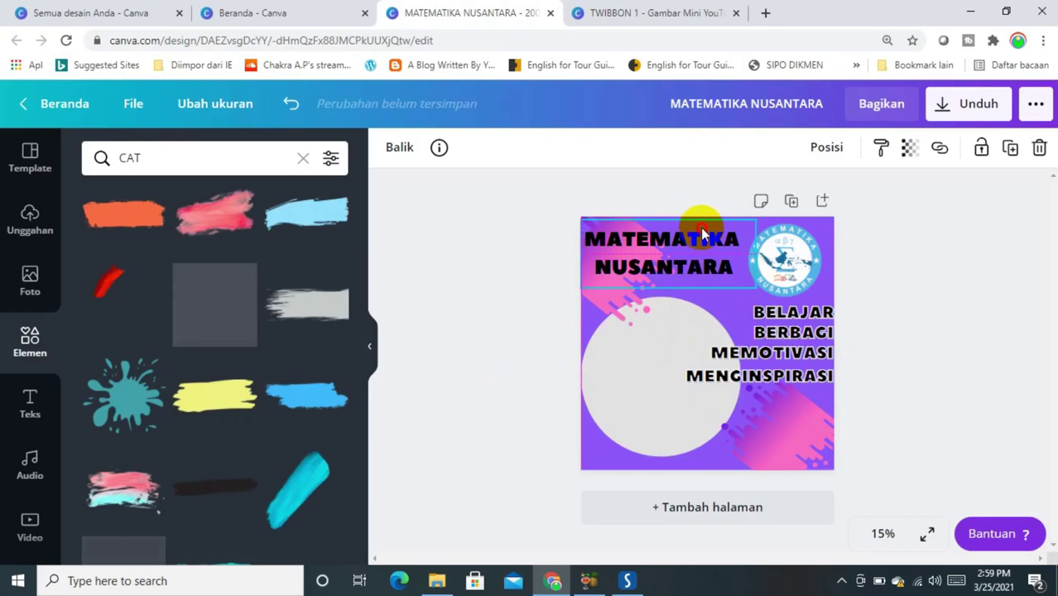
click(926, 263)
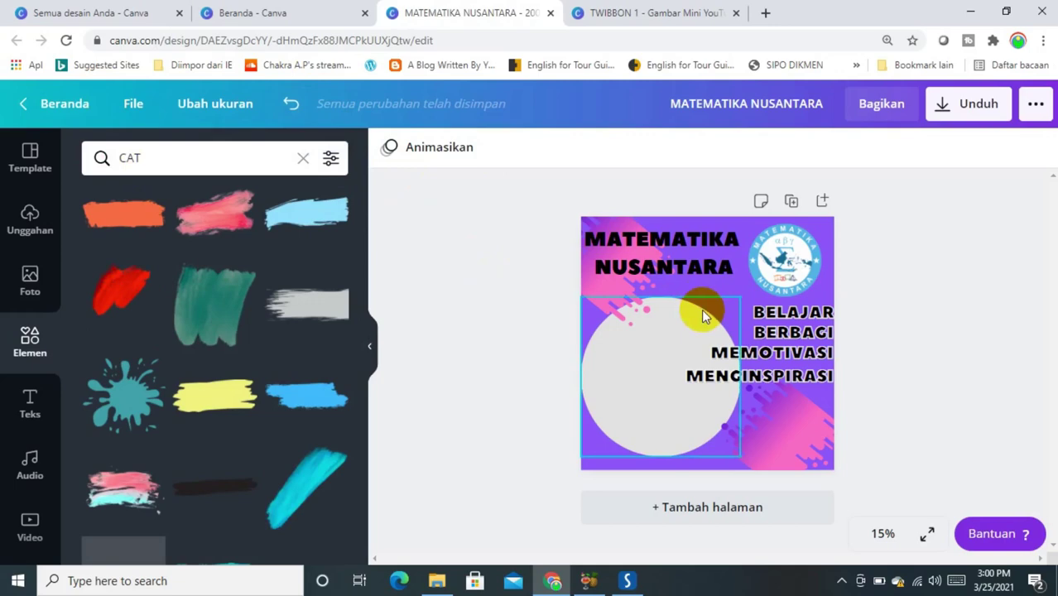
After reloading, send the yellow brush stroke one layer back with Posisi > Mundur
click(67, 42)
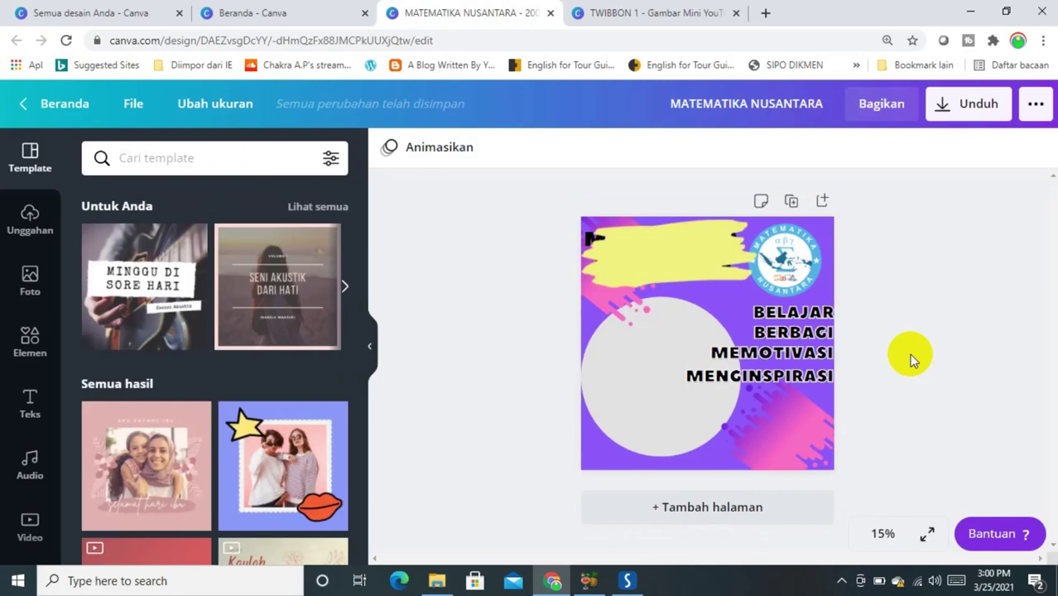
click(714, 280)
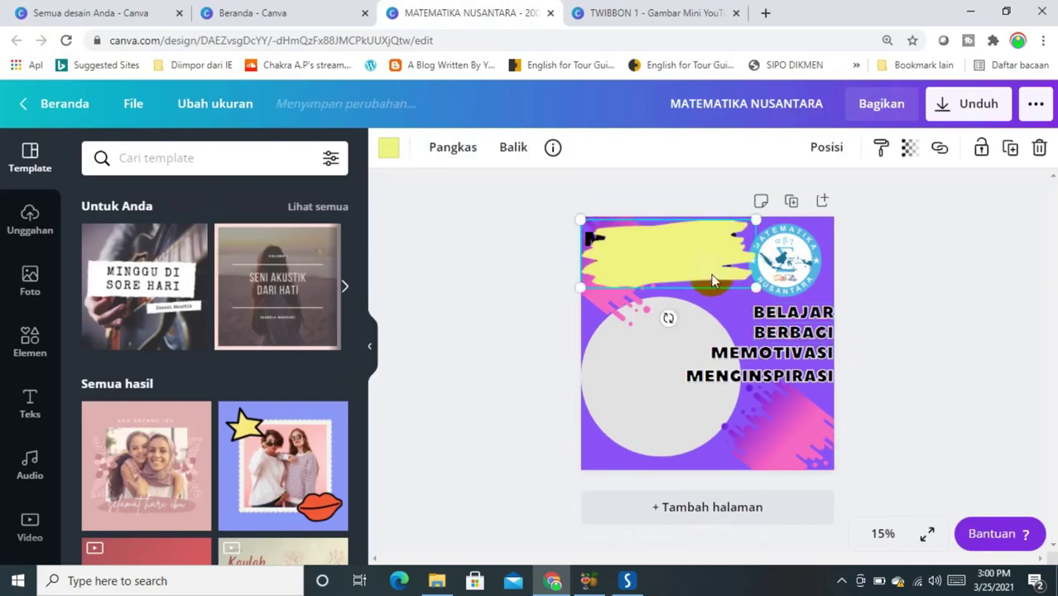
click(821, 156)
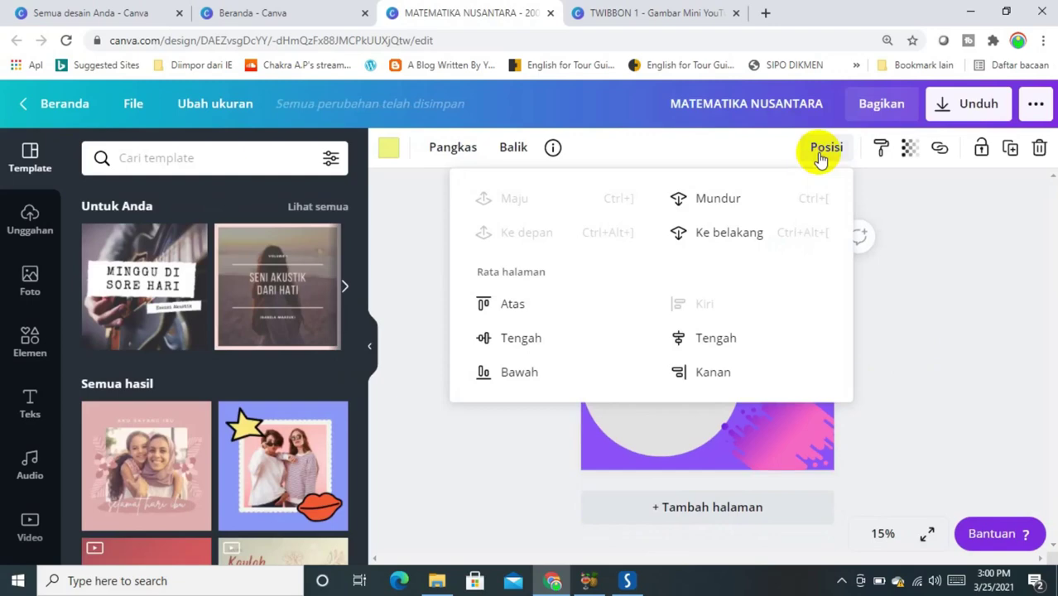
click(725, 201)
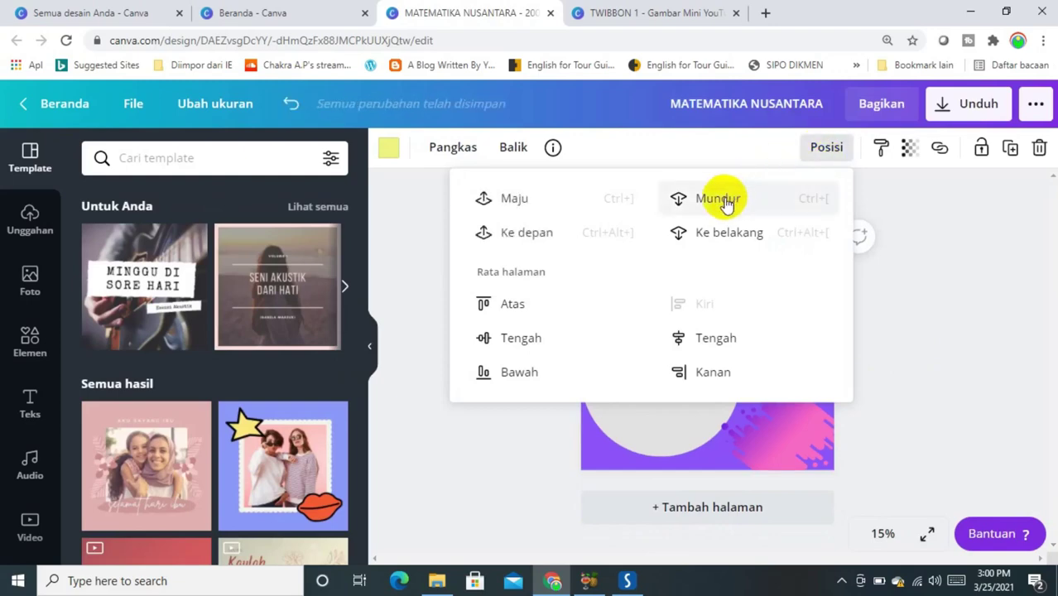
click(901, 264)
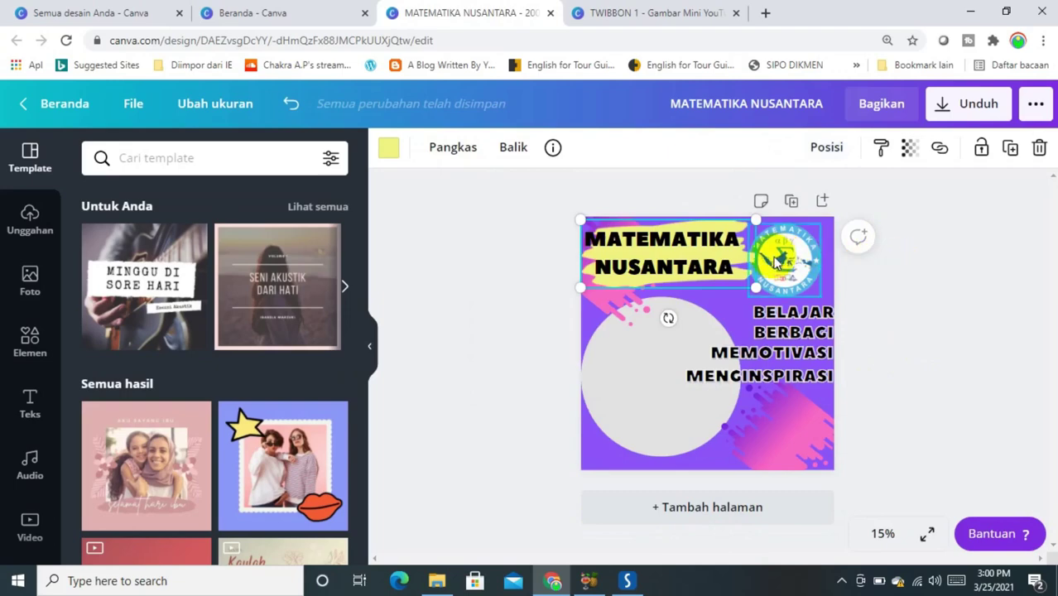
click(906, 296)
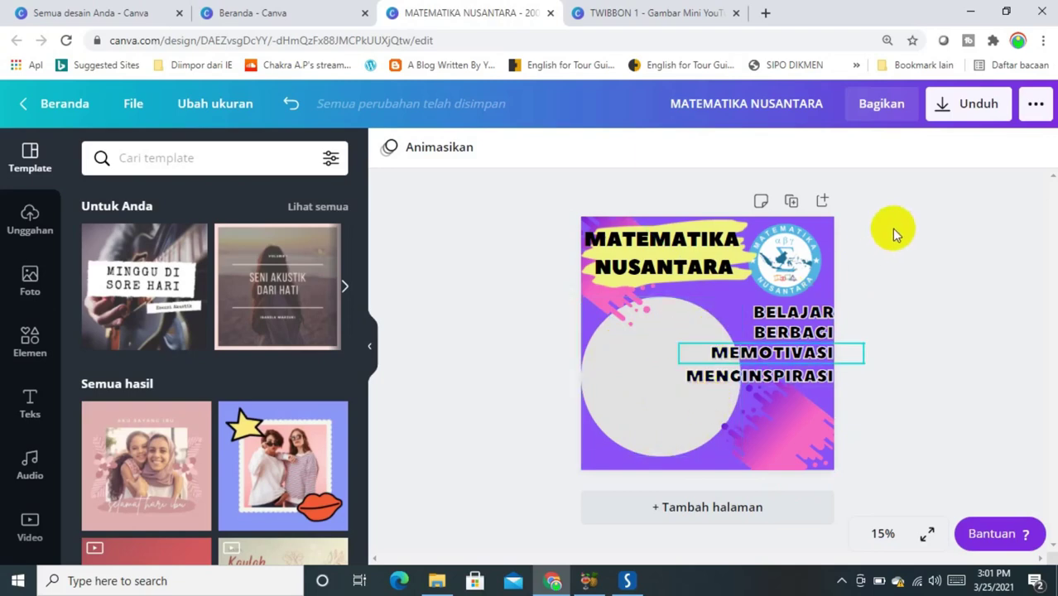
Download the design as MATEMATIKA NUSANTARA.png into Downloads via Free Download Manager
click(958, 112)
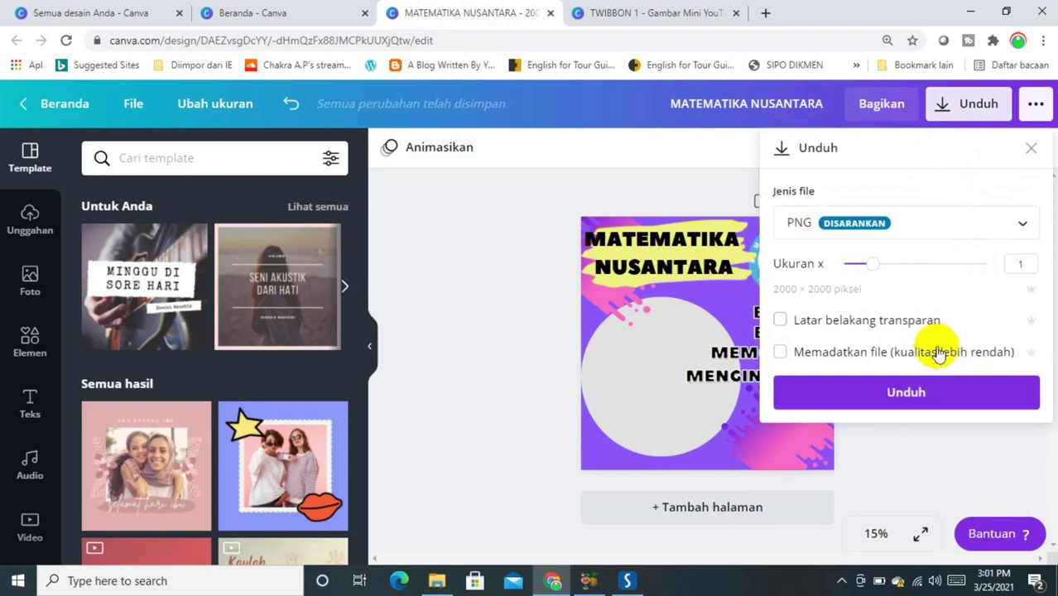
click(925, 395)
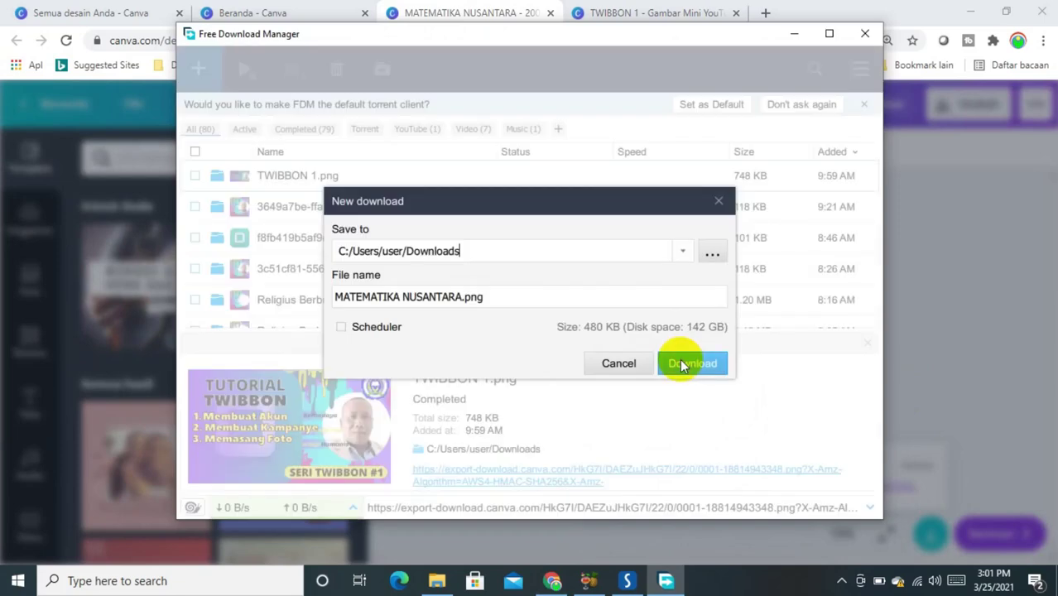
click(692, 363)
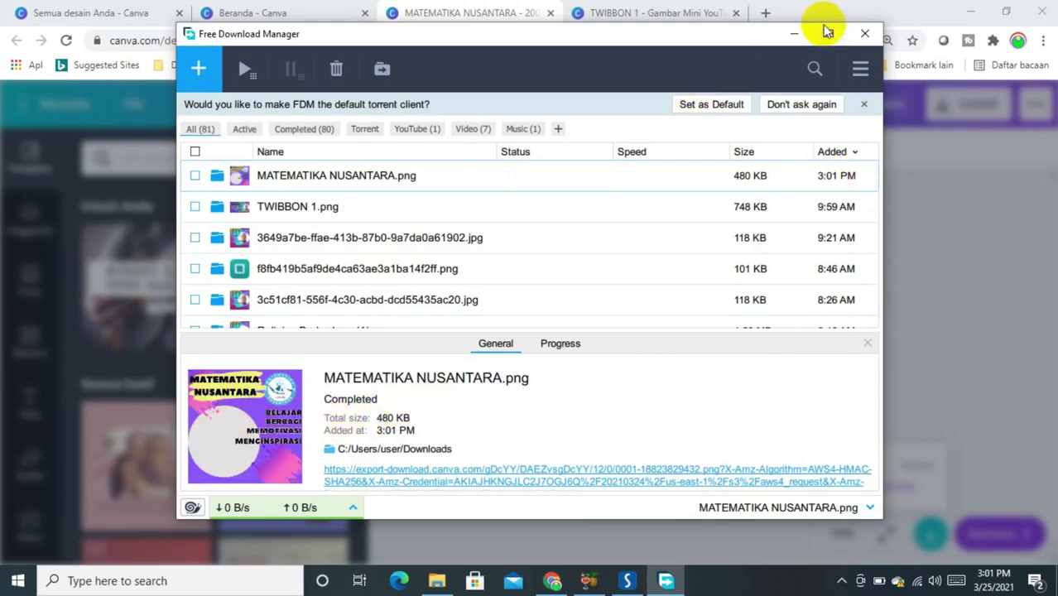
click(795, 33)
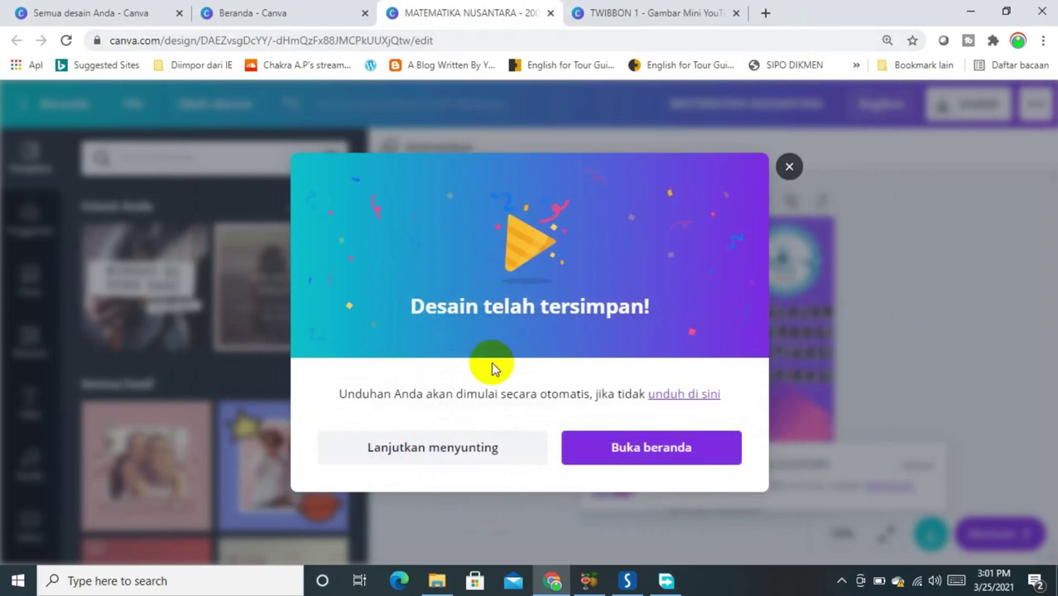
Dismiss Canva's saved message, minimize Chrome, PDF reader, Explorer and HandBrake, then launch Photoshop CS5
click(785, 172)
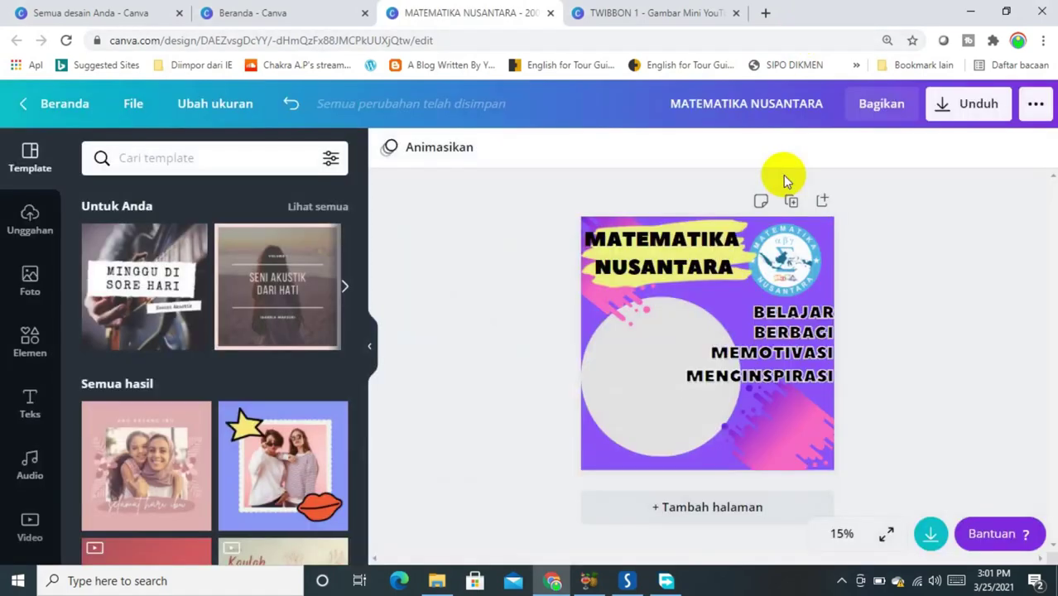
click(970, 13)
click(970, 10)
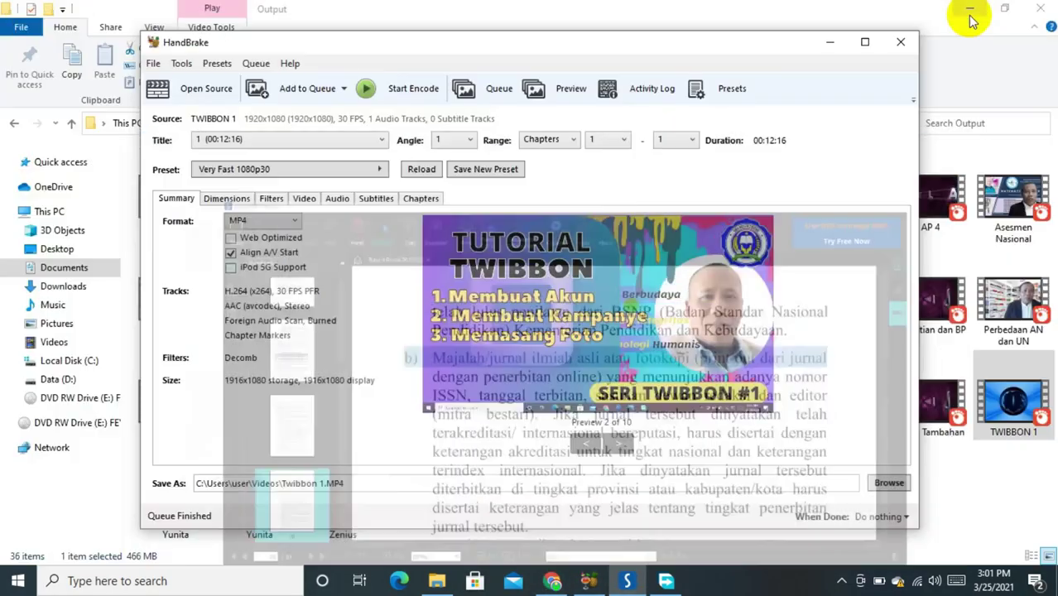
click(971, 14)
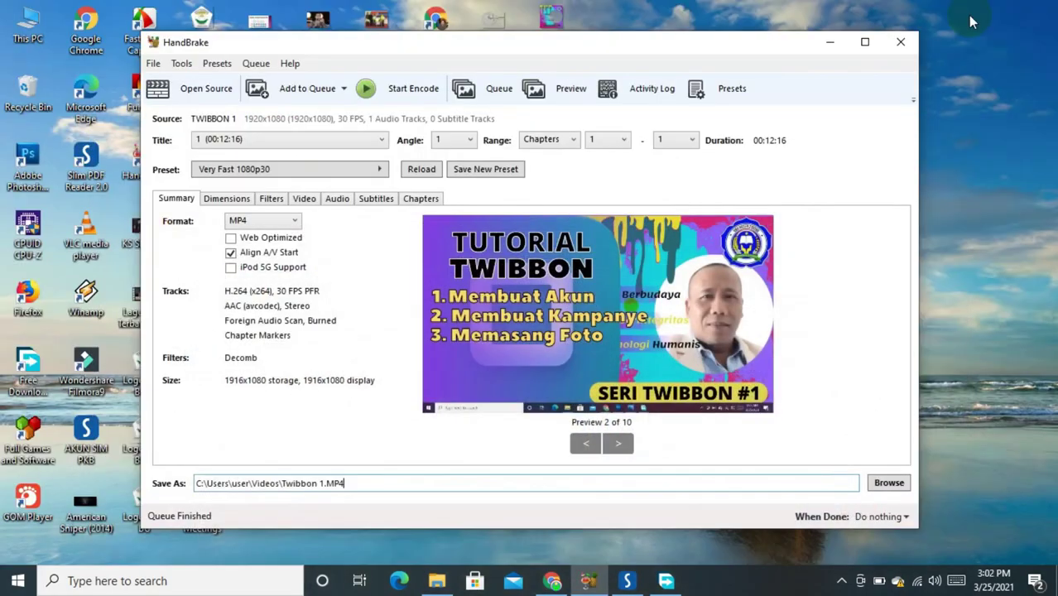
click(831, 43)
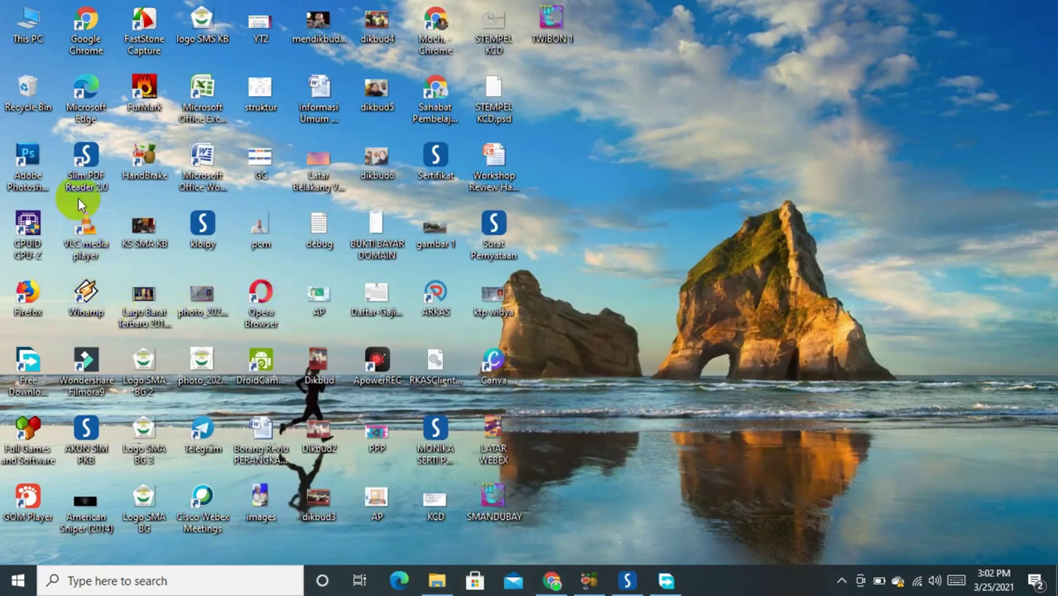
click(23, 177)
double_click(23, 176)
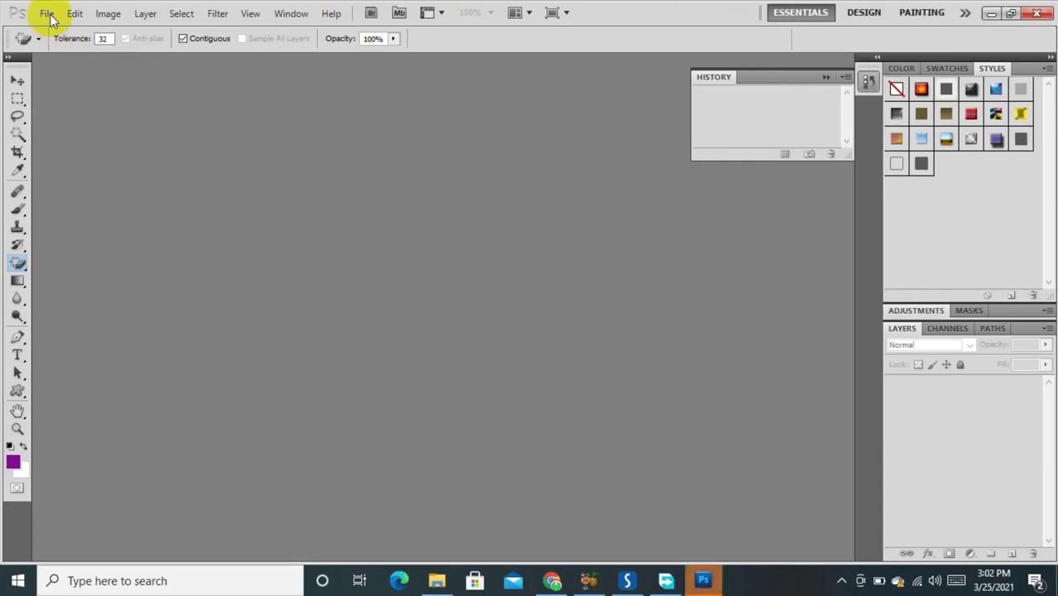
Open MATEMATIKA NUSANTARA.png from Quick access > Downloads via File > Open
click(47, 14)
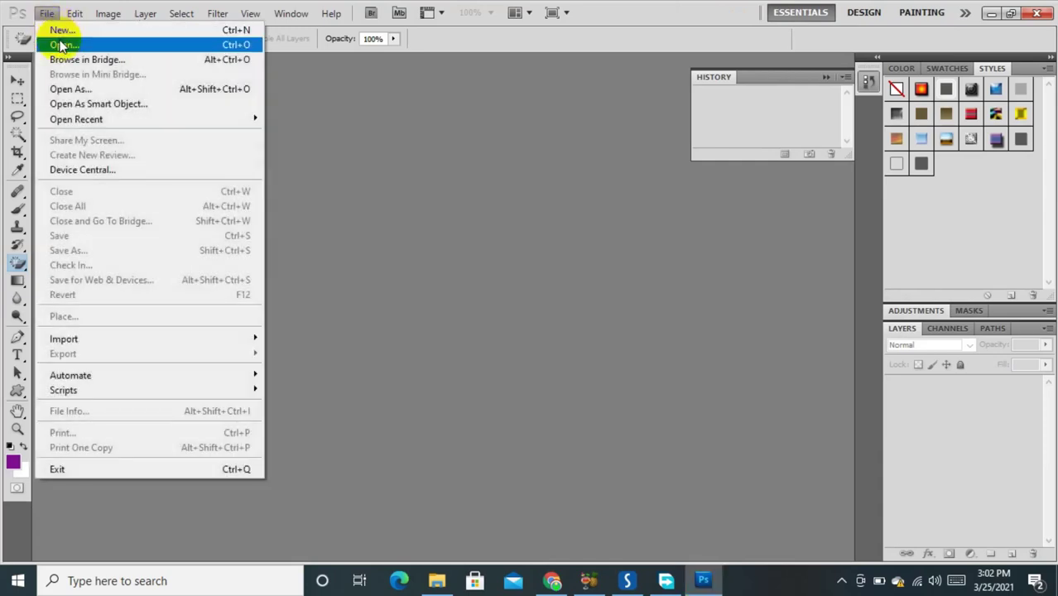
click(59, 40)
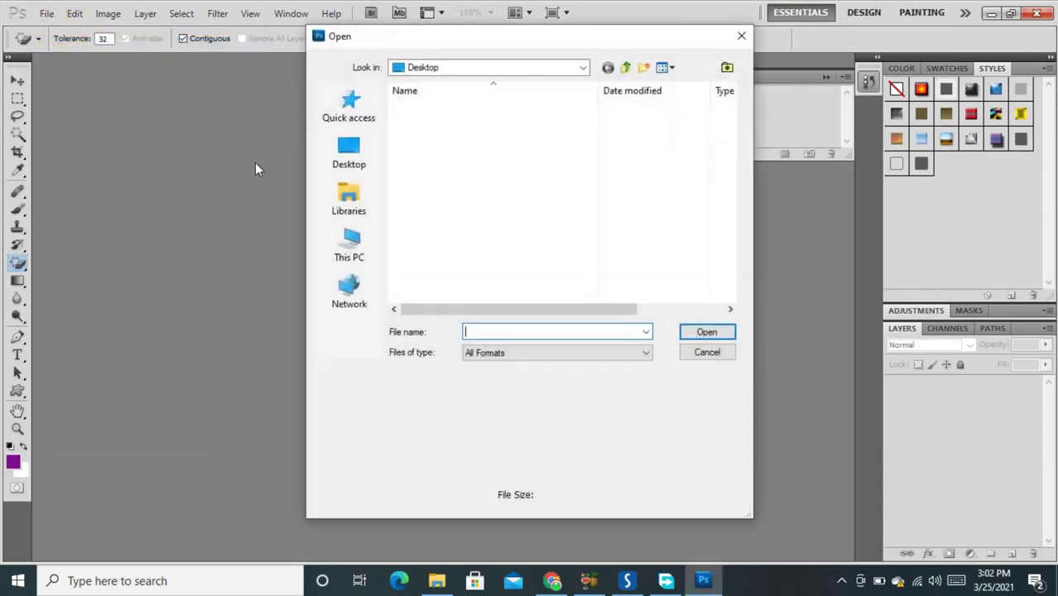
click(355, 116)
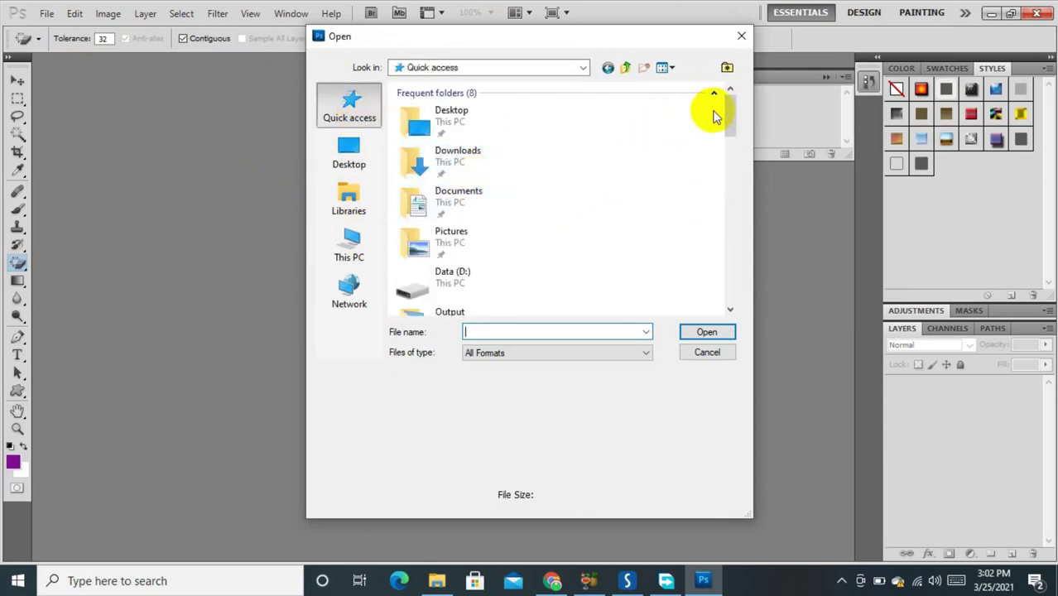
mouse_move(729, 116)
mouse_down()
mouse_move(733, 188)
mouse_move(723, 111)
mouse_up()
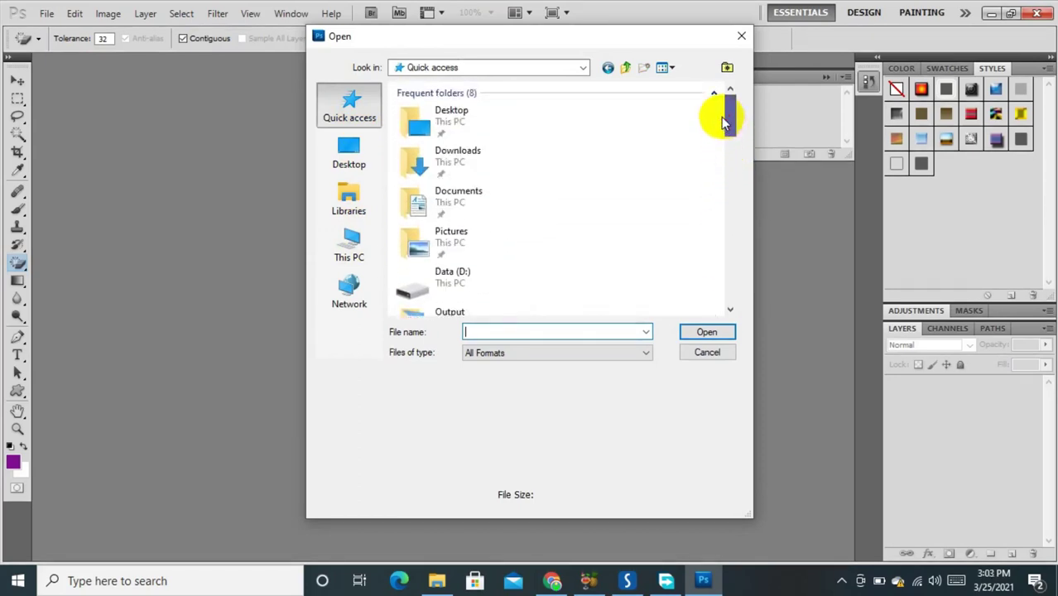
click(466, 155)
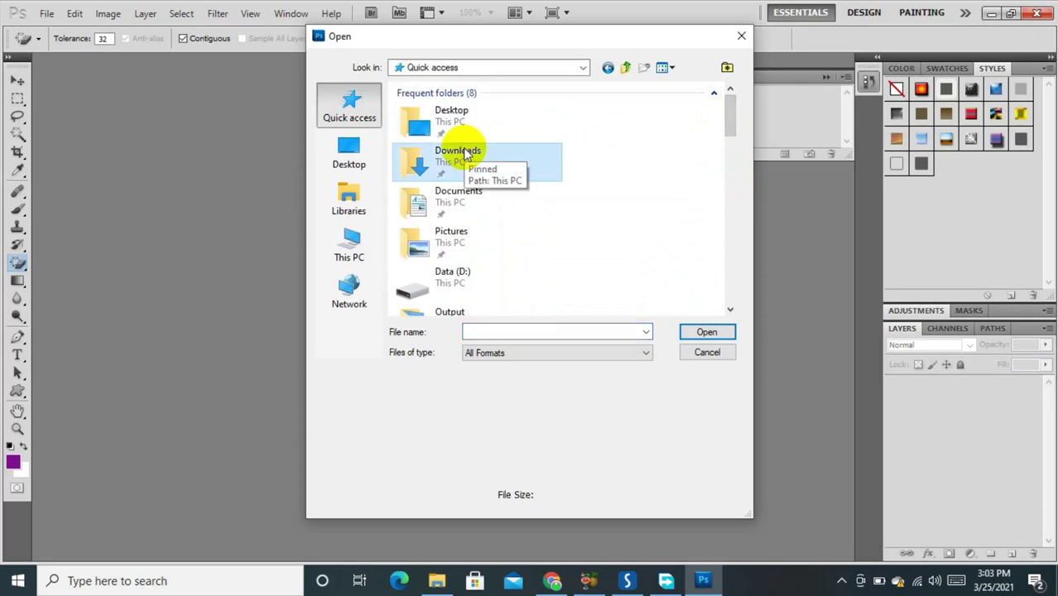
double_click(465, 153)
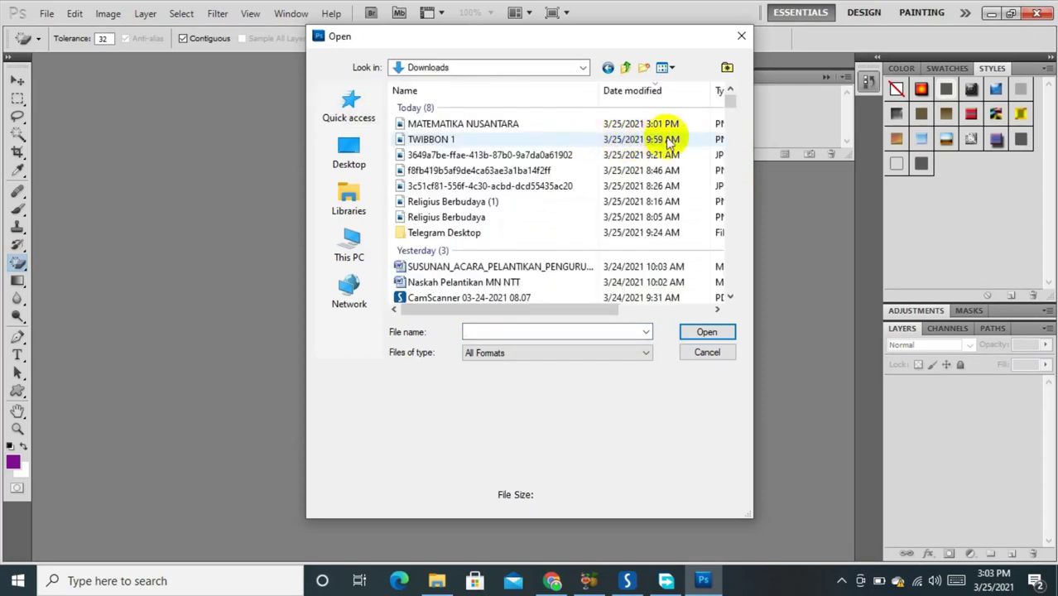
double_click(438, 124)
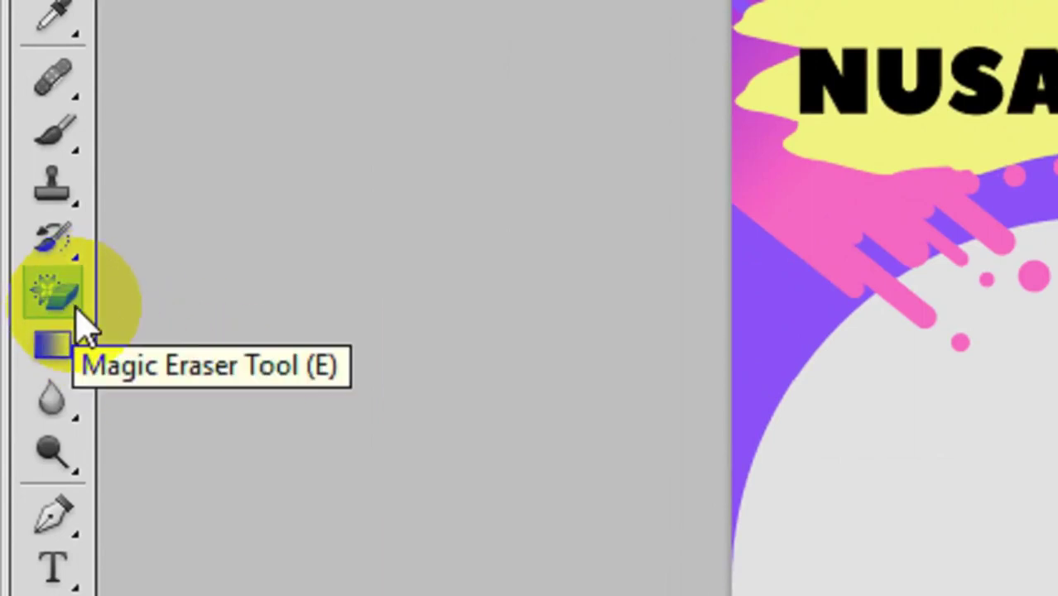
Erase the grey circle to transparency with the Magic Eraser Tool
right_click(75, 308)
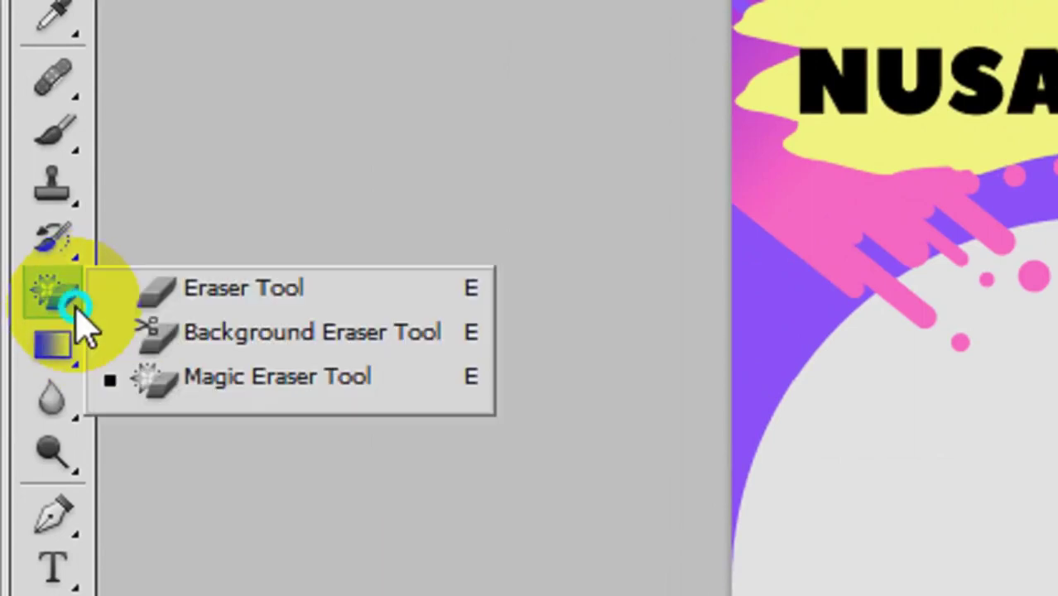
click(190, 385)
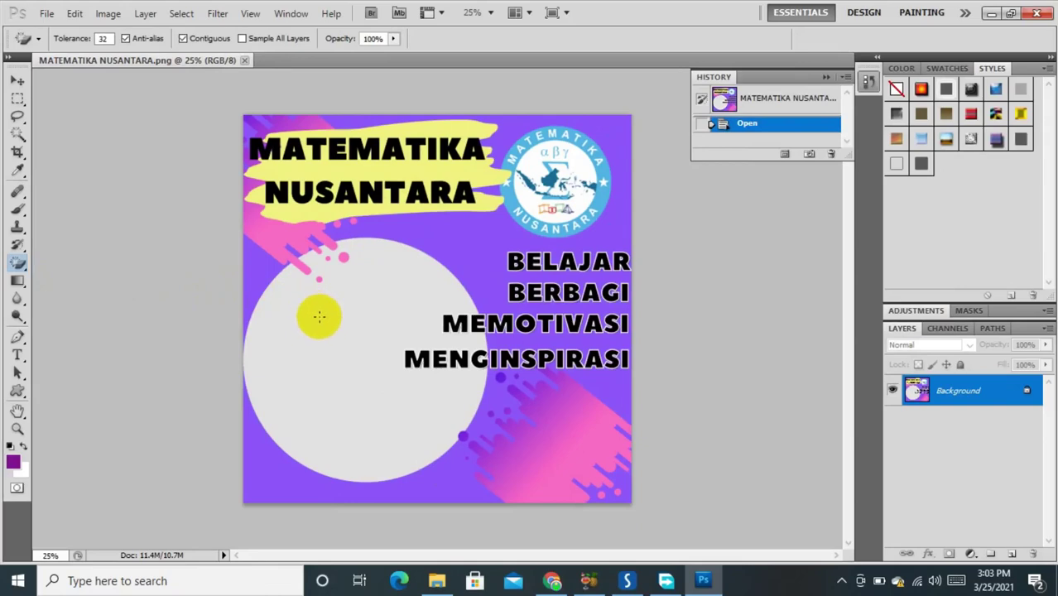
click(319, 316)
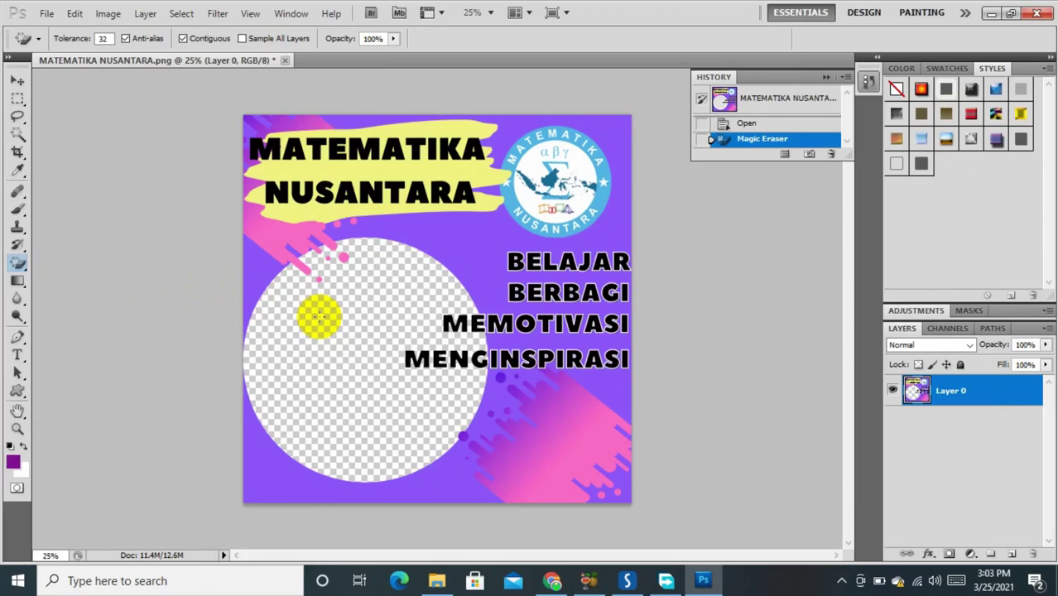
Save As 'TWIBBON MN' in PNG format, accepting the default PNG options
click(46, 14)
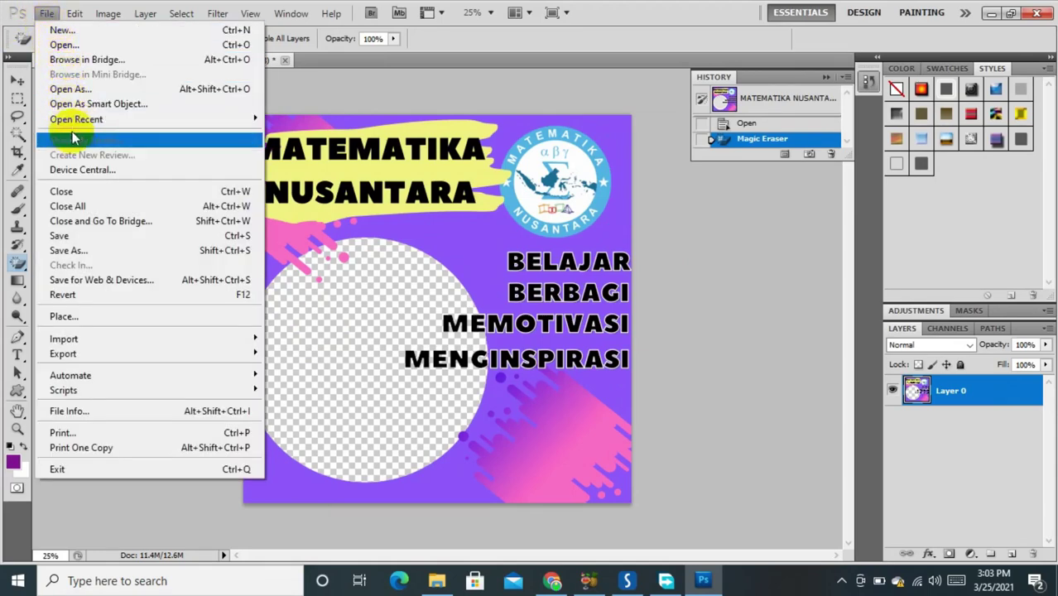
click(81, 251)
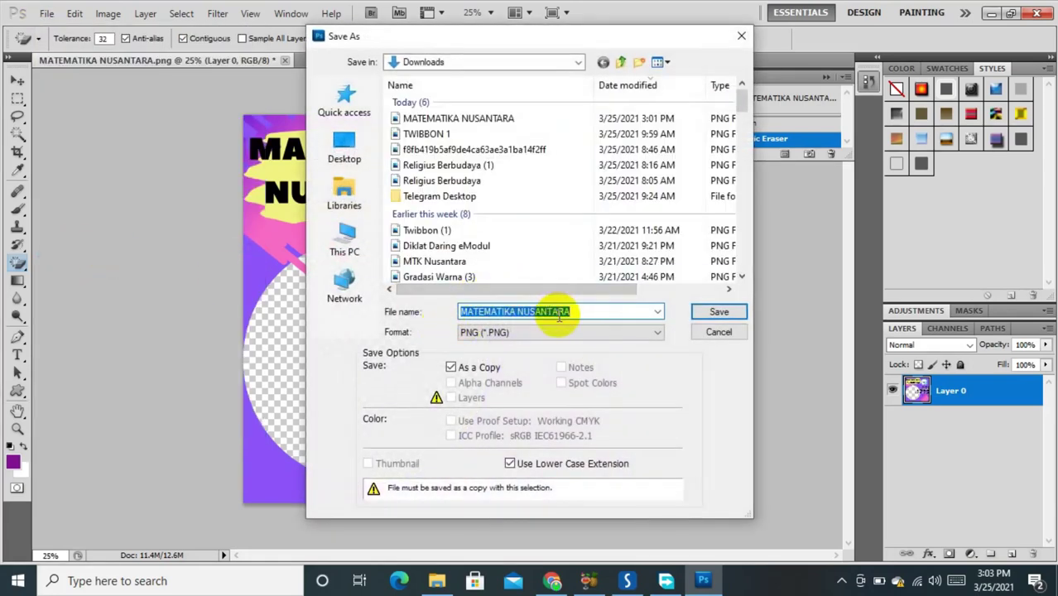
text(tw)
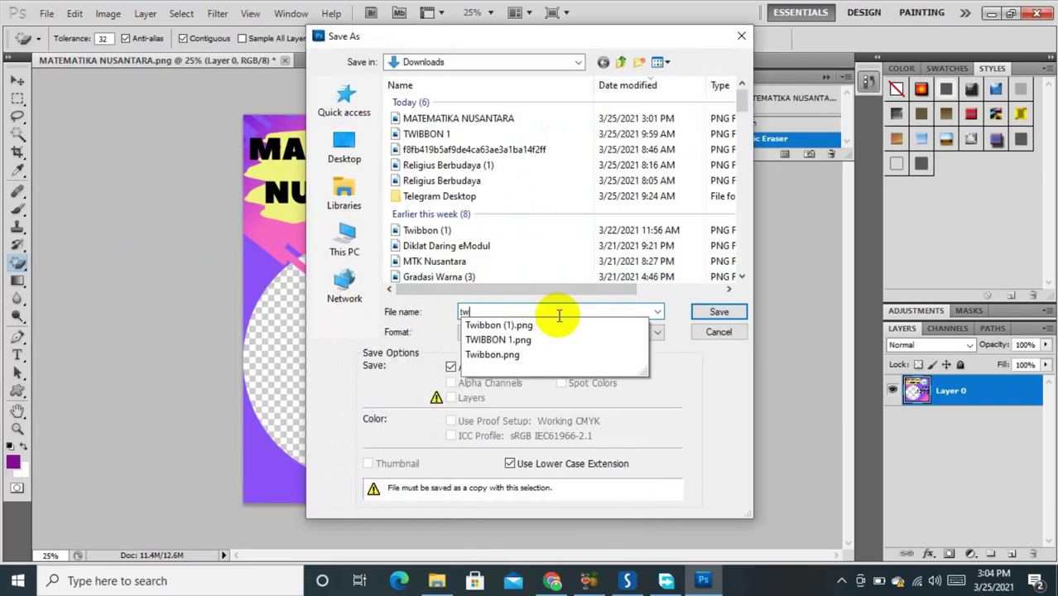
key(BackSpace)
key(BackSpace)
text(TWI)
text(BBON MN)
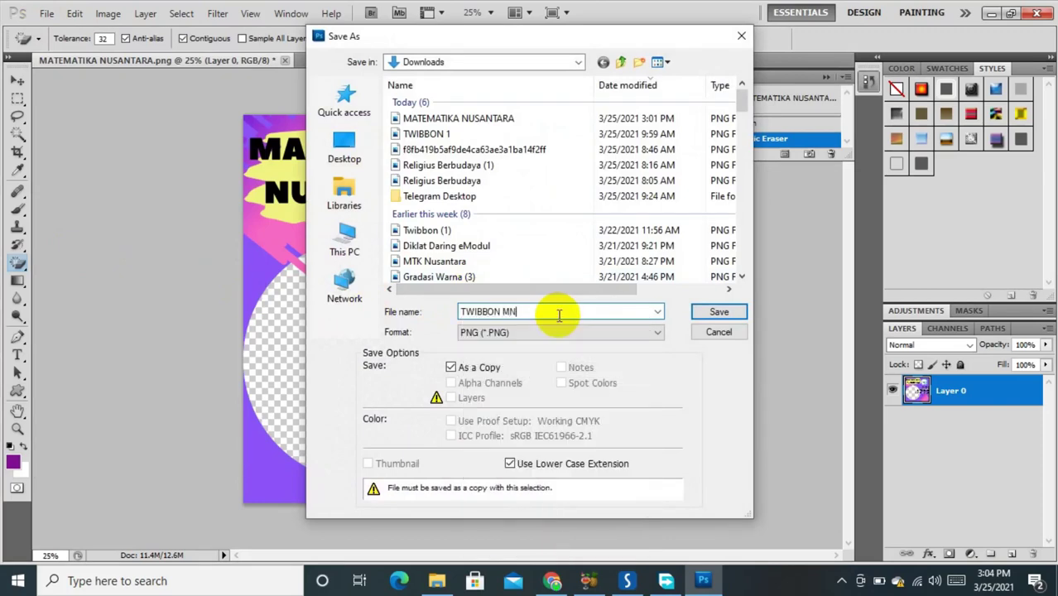
click(709, 312)
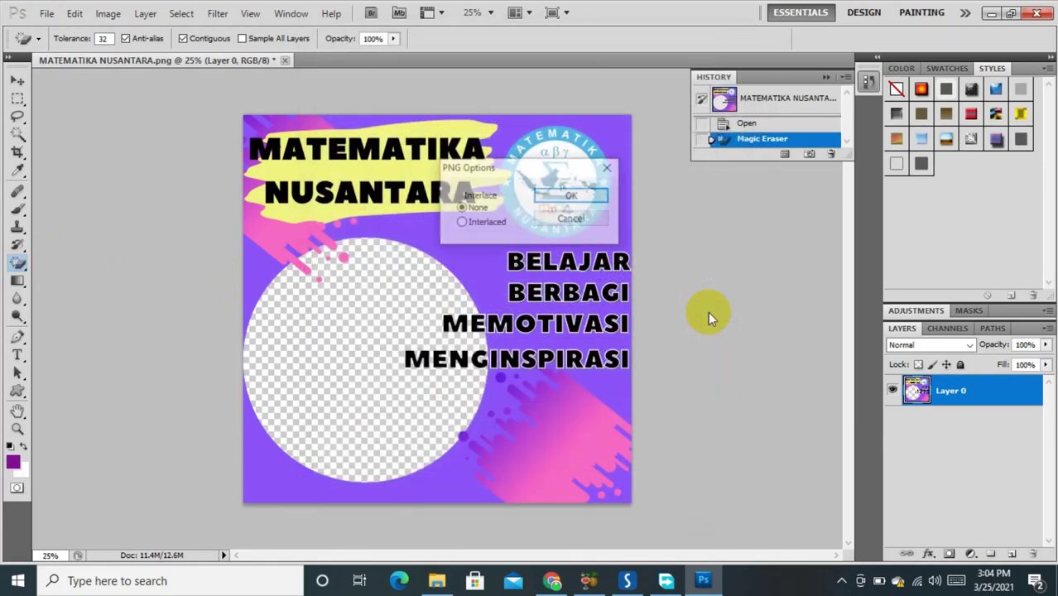
click(575, 198)
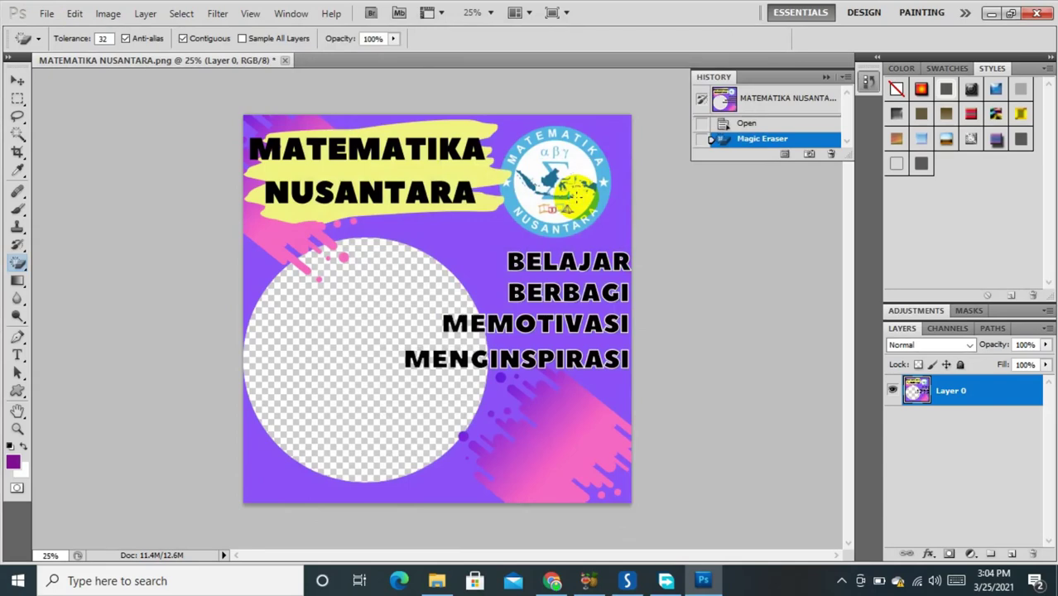
Show the Downloads folder in File Explorer, where TWIBBON MN now appears
click(438, 580)
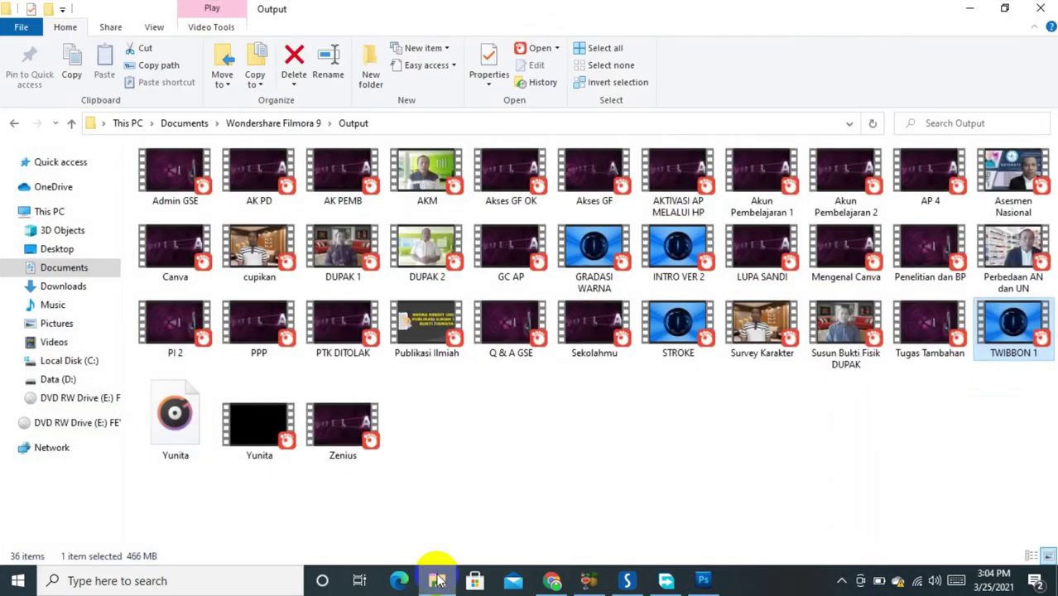
click(71, 288)
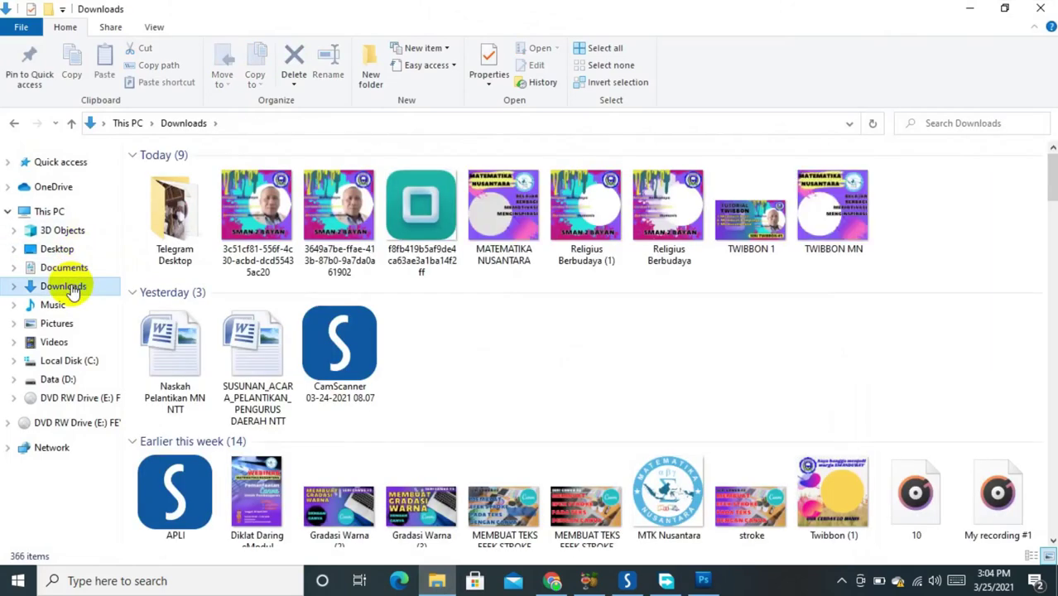